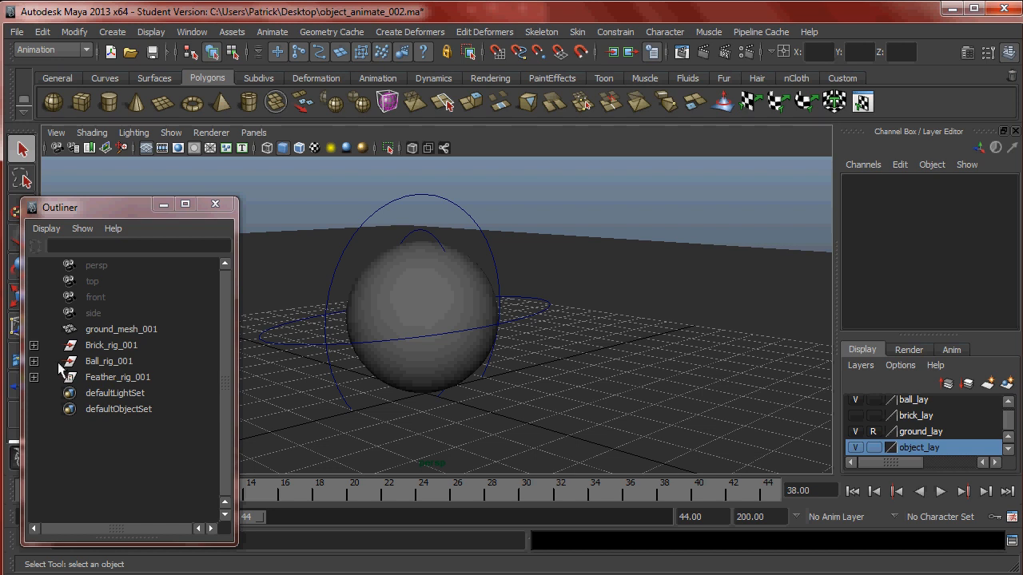
Lock the rotate and scale channels of translate_handle_001 in Ball_rig_001.
left_click(100, 364)
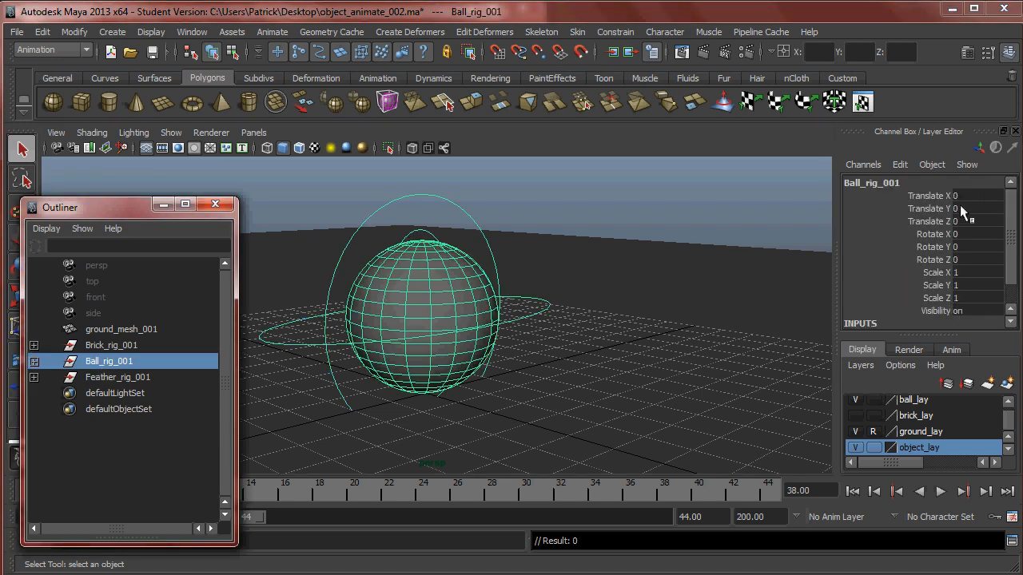
left_click(34, 361)
left_click(120, 378)
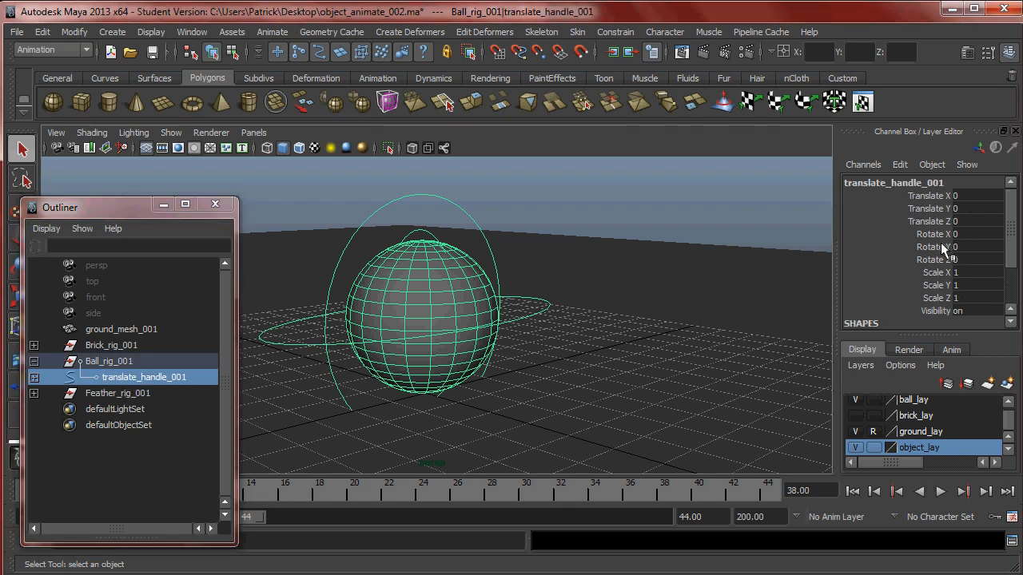
left_click_drag(934, 237, 936, 297)
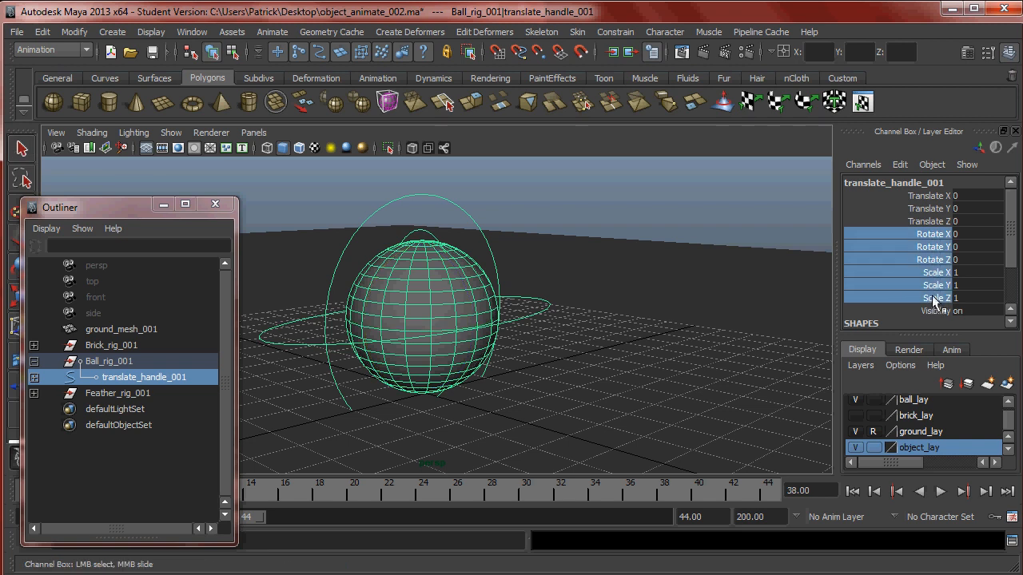
right_click(923, 249)
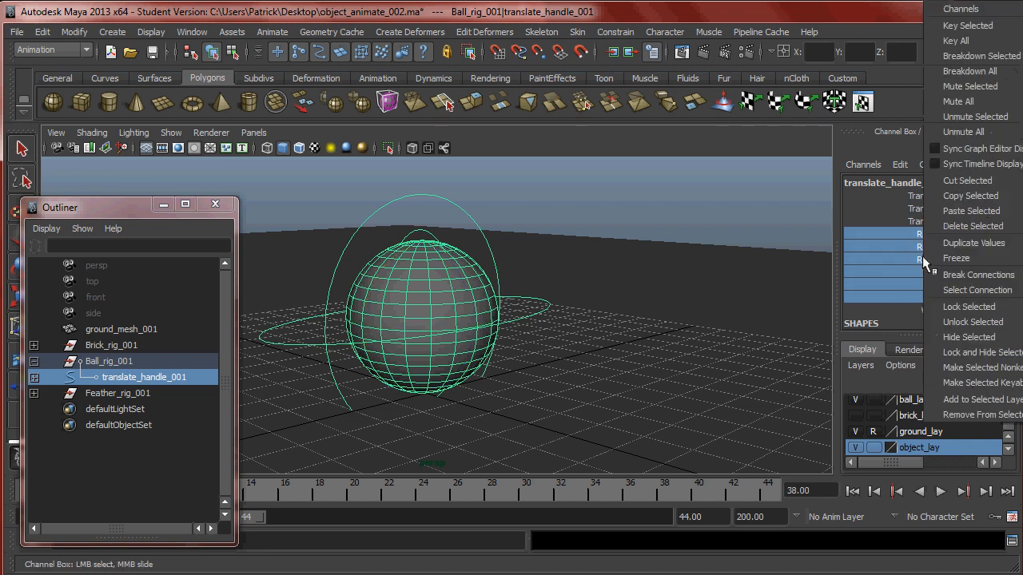
left_click(973, 301)
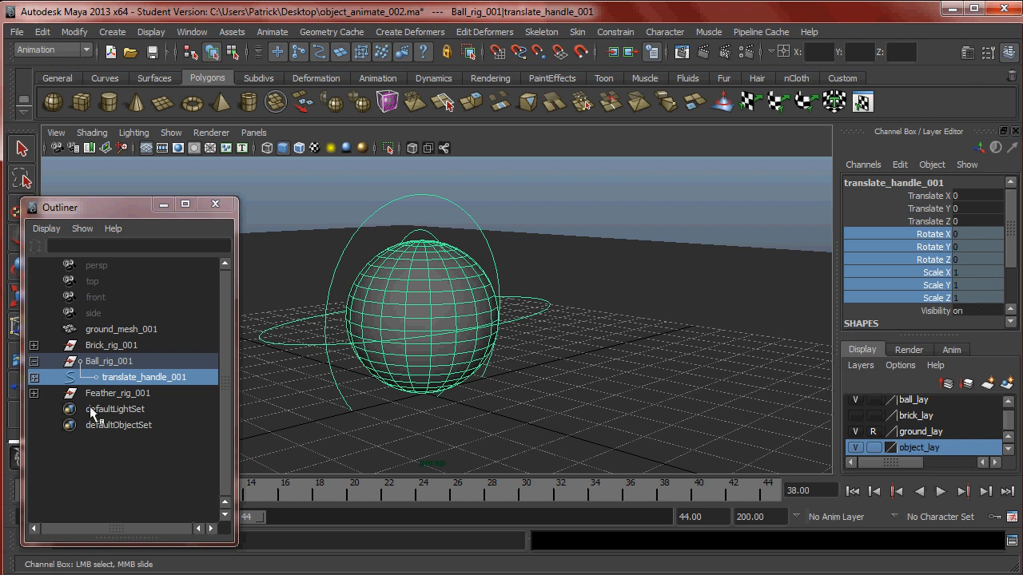
Lock the translate and scale channels of rotate_handle_001 under the ball's translate handle.
left_click(33, 377)
left_click(134, 394)
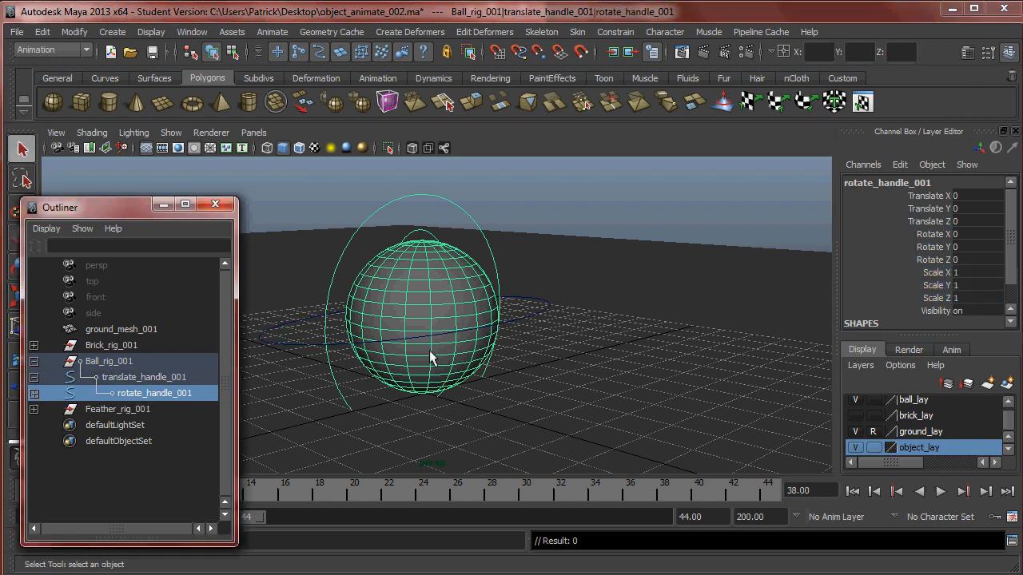
left_click_drag(542, 298, 539, 221, "alt")
left_click_drag(639, 242, 635, 276, "alt")
left_click_drag(928, 195, 924, 222)
right_click(923, 216)
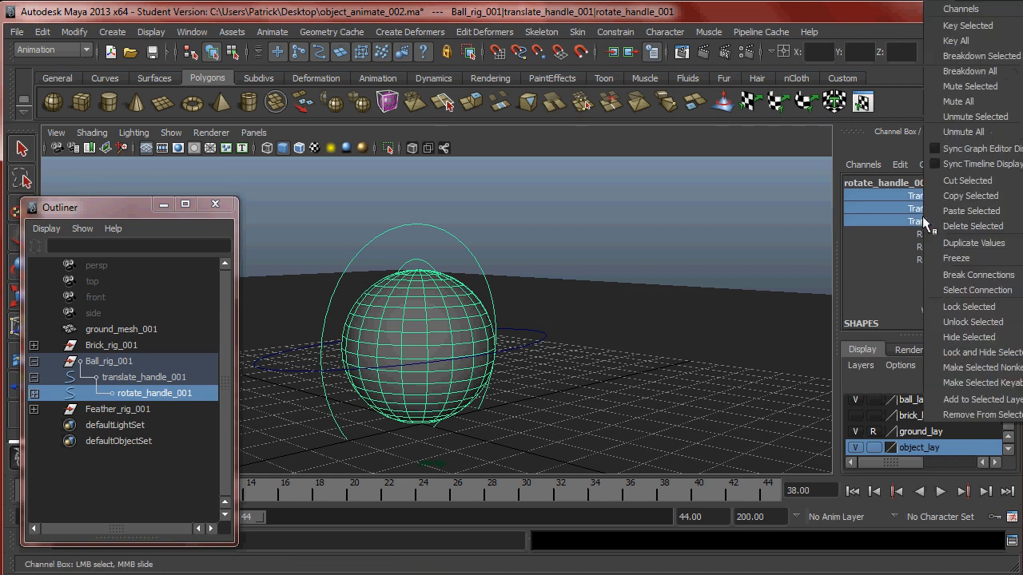
left_click(916, 271)
left_click_drag(929, 276, 932, 296)
right_click(932, 297)
left_click(946, 306)
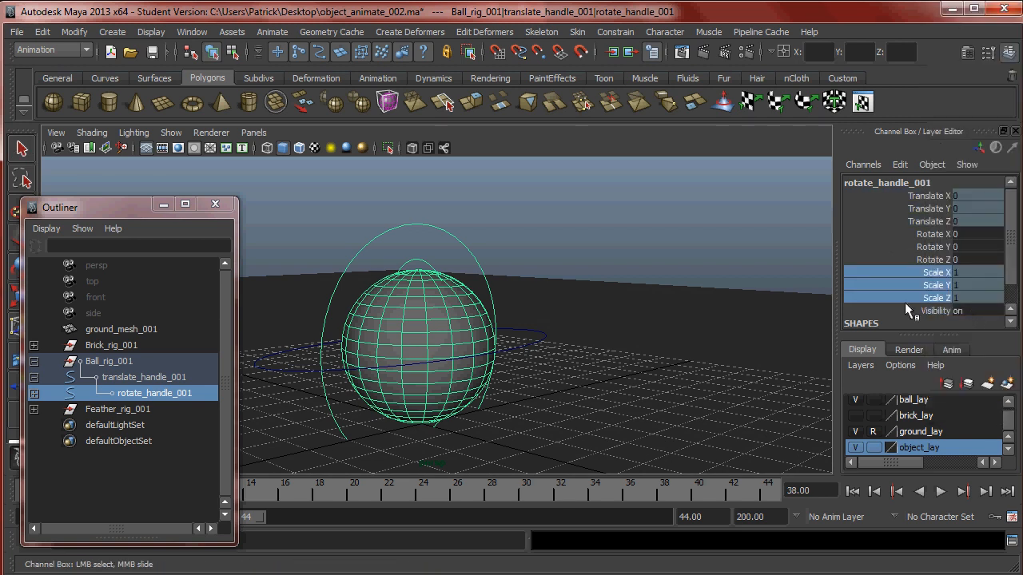
Lock the translate and rotate channels of scale_handle_001 under the ball's rotate handle.
left_click(34, 393)
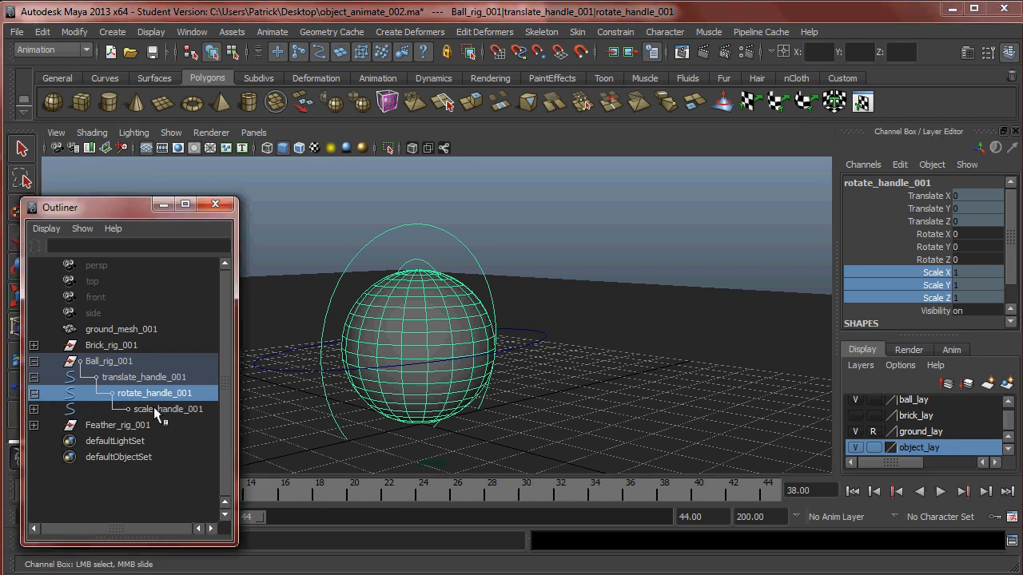
left_click(153, 408)
left_click_drag(935, 200, 940, 264)
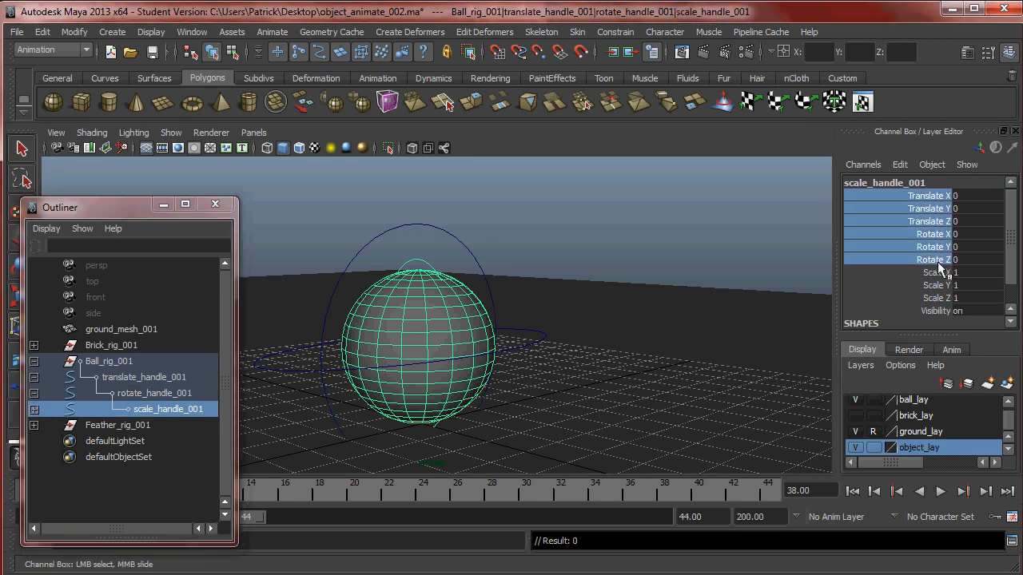
right_click(941, 264)
mouse_move(961, 275)
left_click(973, 308)
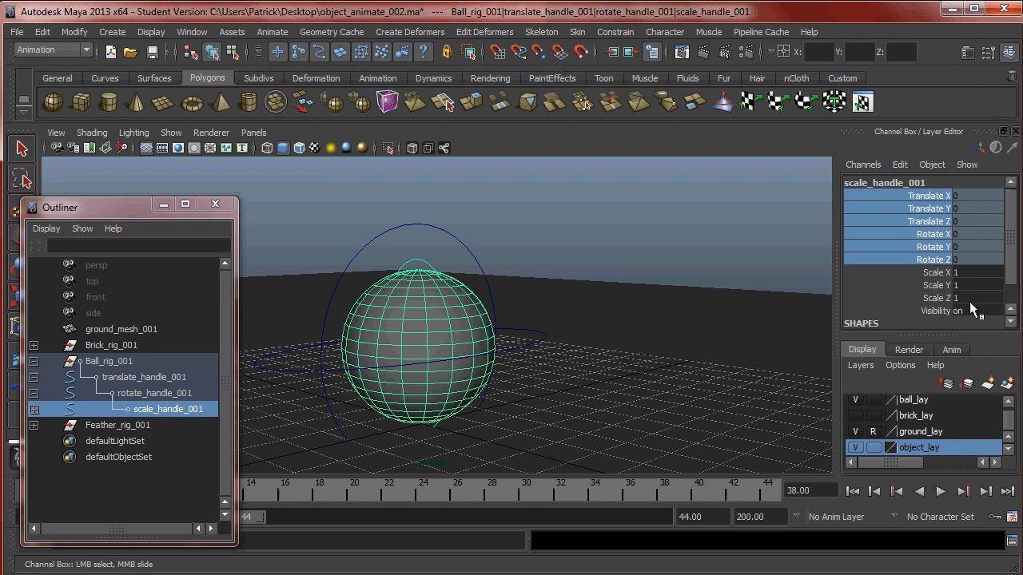
Lock all translate, rotate and scale channels of ball_mesh_001, then save the scene as a student version file.
left_click(33, 410)
left_click(171, 425)
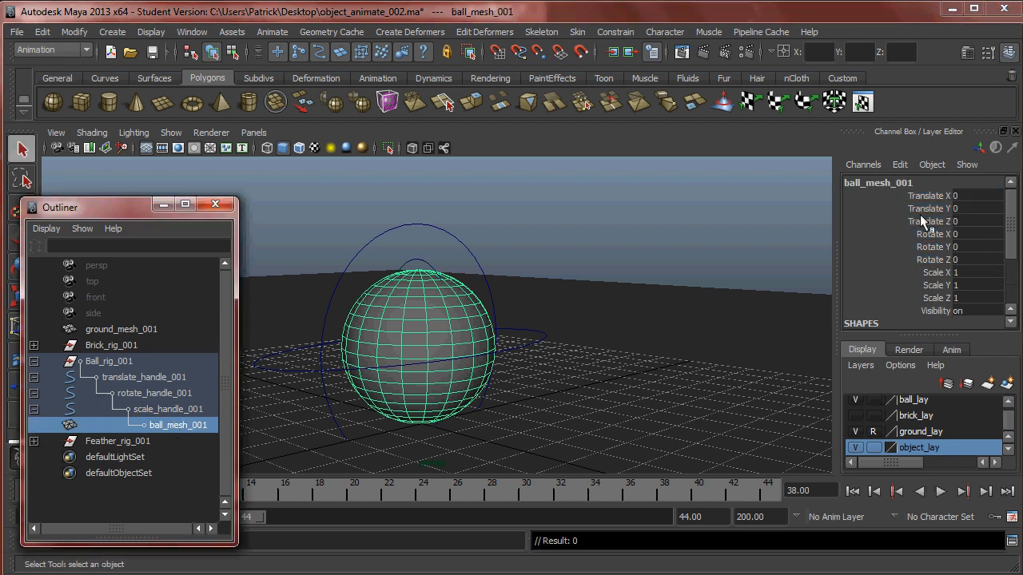
left_click_drag(928, 194, 935, 302)
right_click(931, 283)
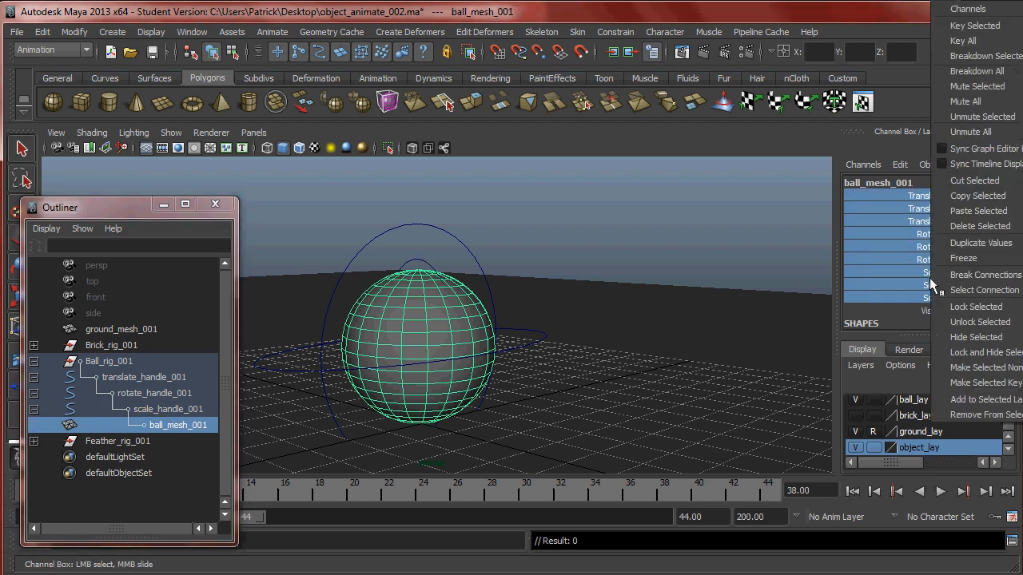
left_click(975, 307)
left_click(513, 309)
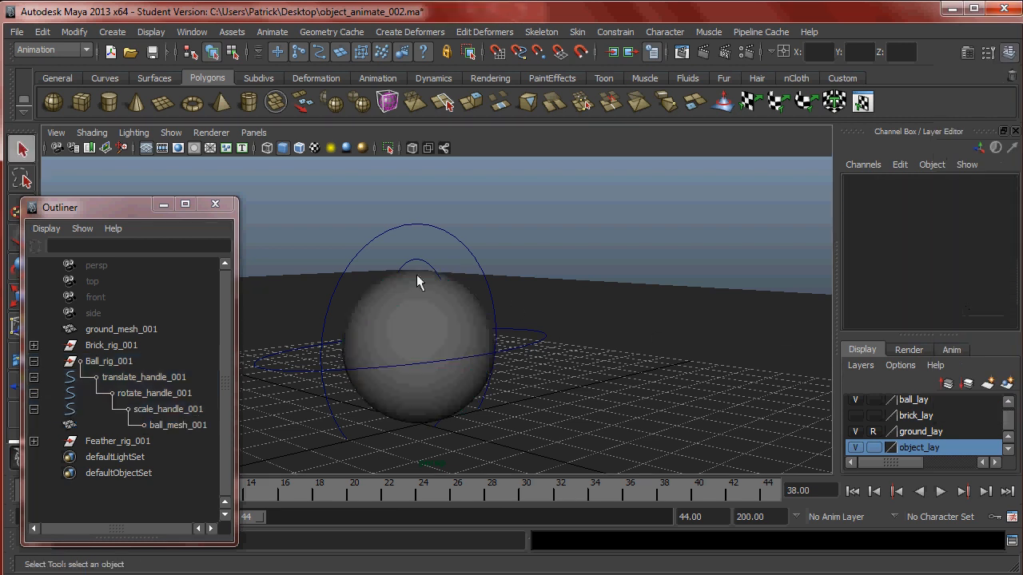
key("ctrl+s")
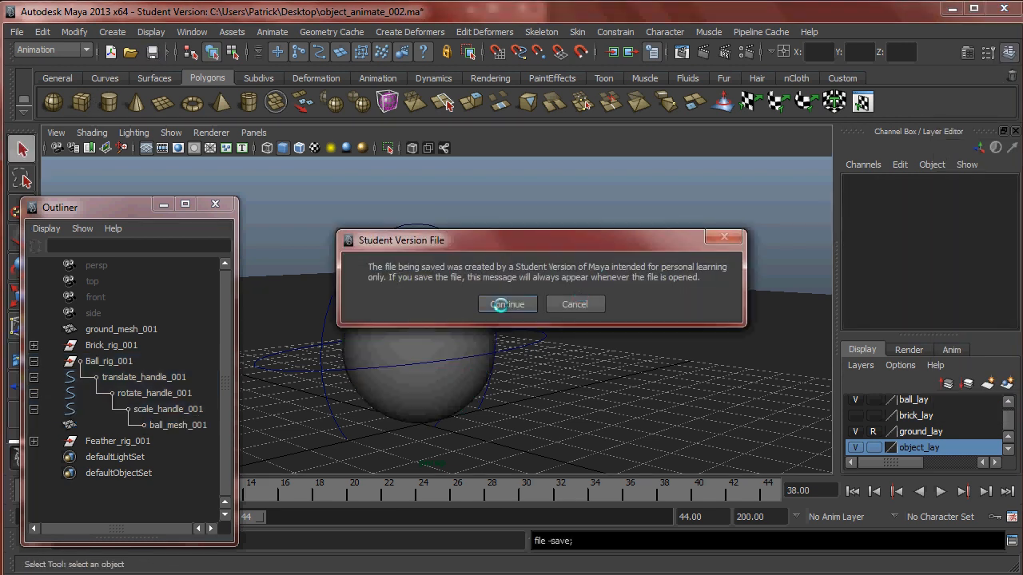
left_click(509, 304)
left_click_drag(500, 304, 541, 281, "alt")
right_click_drag(541, 281, 512, 307, "alt")
left_click(513, 269)
middle_click_drag(514, 269, 558, 277, "alt")
left_click_drag(558, 269, 575, 263, "alt")
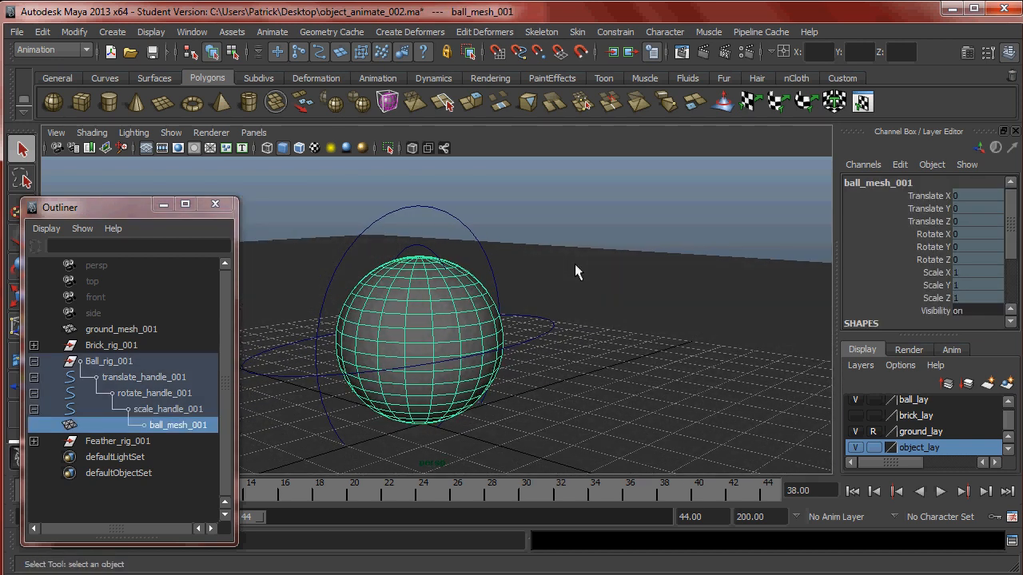
middle_click_drag(536, 274, 611, 279, "alt")
right_click_drag(629, 269, 529, 259, "alt")
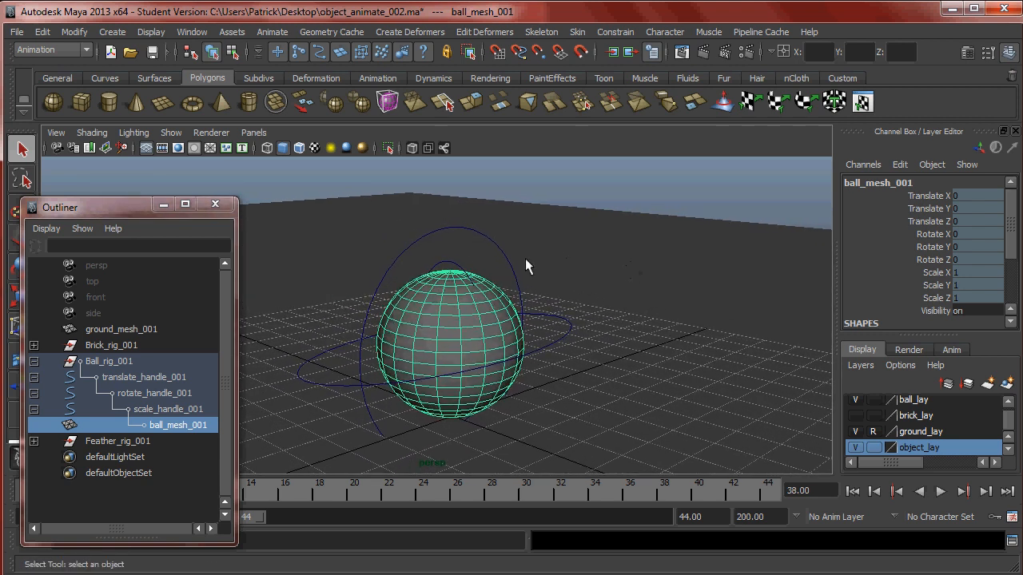
Open the Hypershade, widen it to show the materials, and create a new Lambert material.
left_click(192, 32)
mouse_move(227, 72)
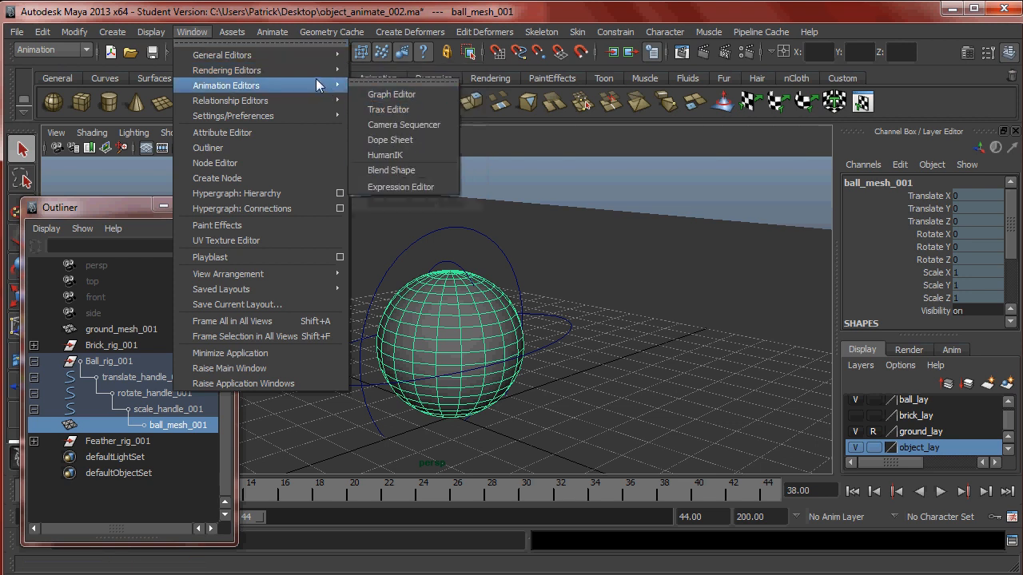
left_click(404, 109)
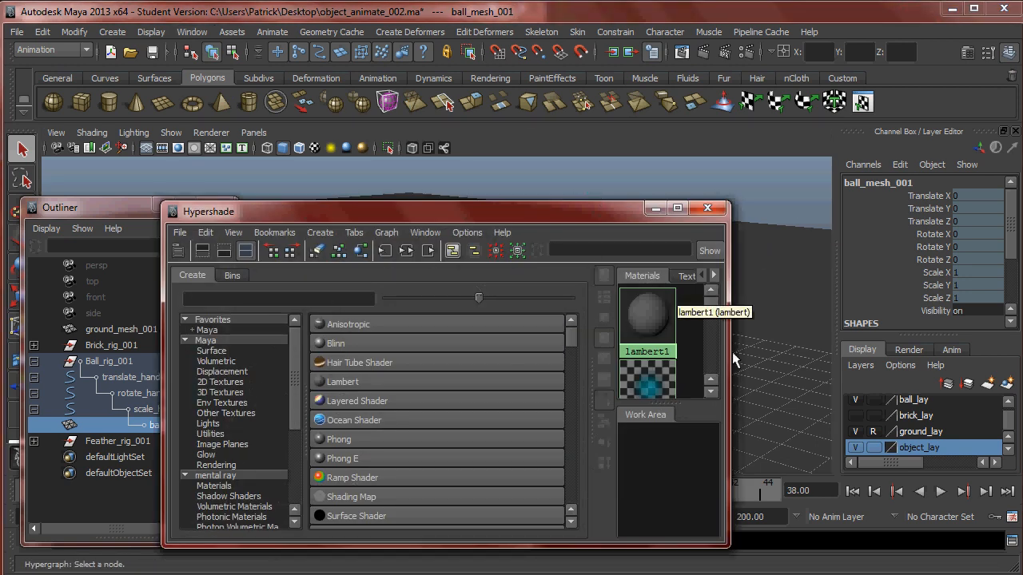
left_click_drag(732, 350, 989, 350)
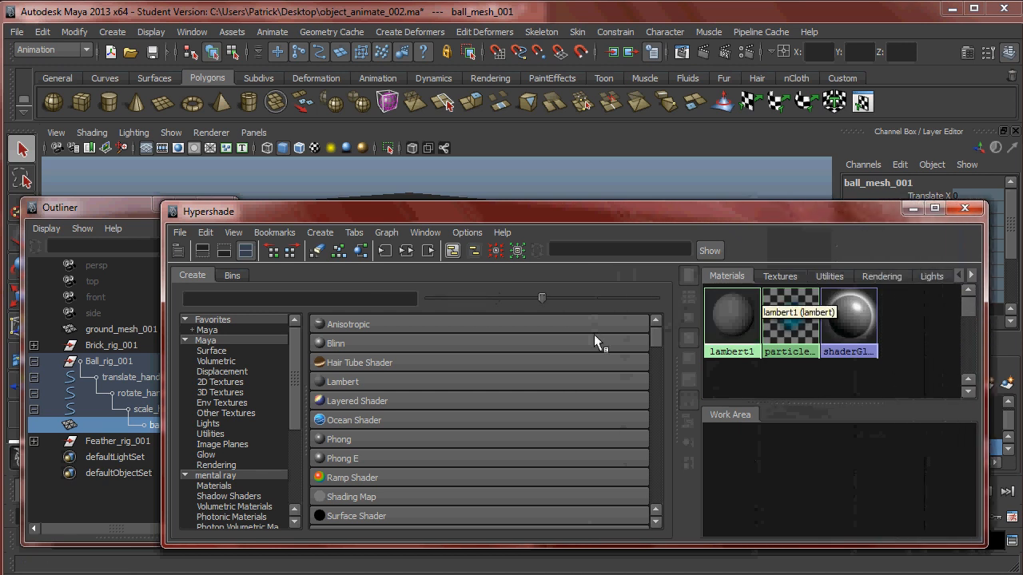
left_click(369, 381)
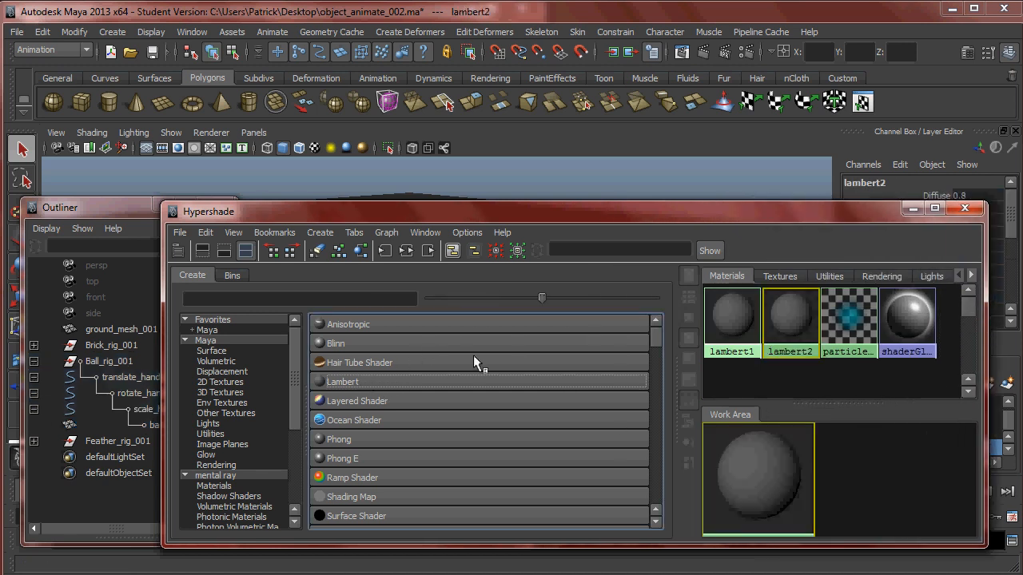
Rename the new Lambert material as ball_mat.
double_click(791, 319)
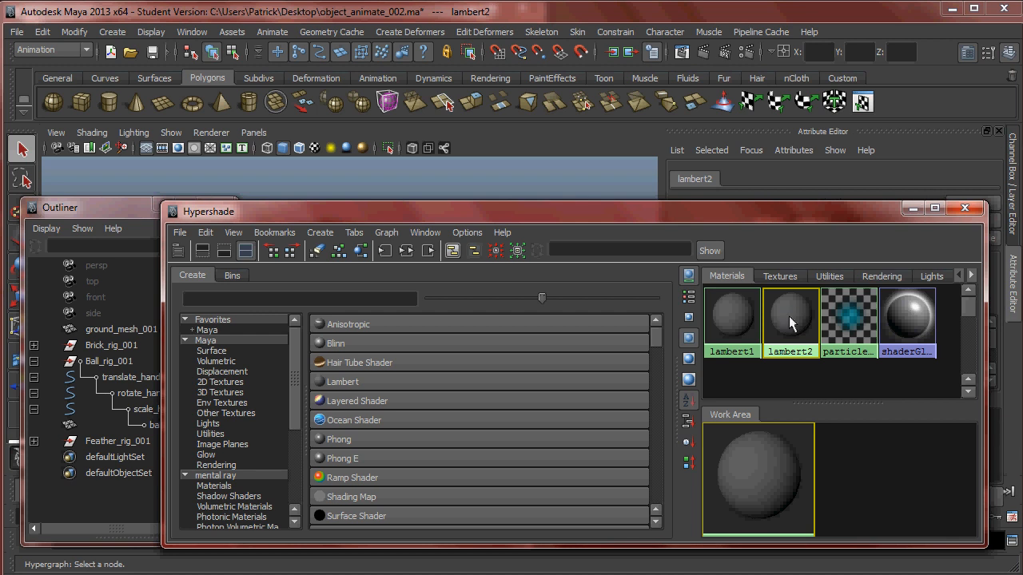
left_click(912, 208)
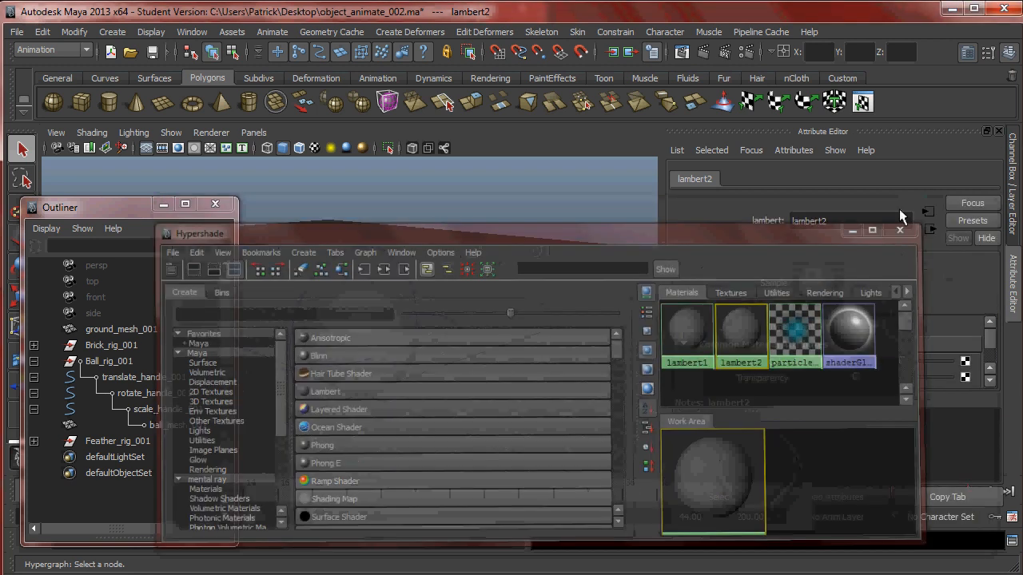
double_click(862, 222)
type("ball_mat")
key("Return")
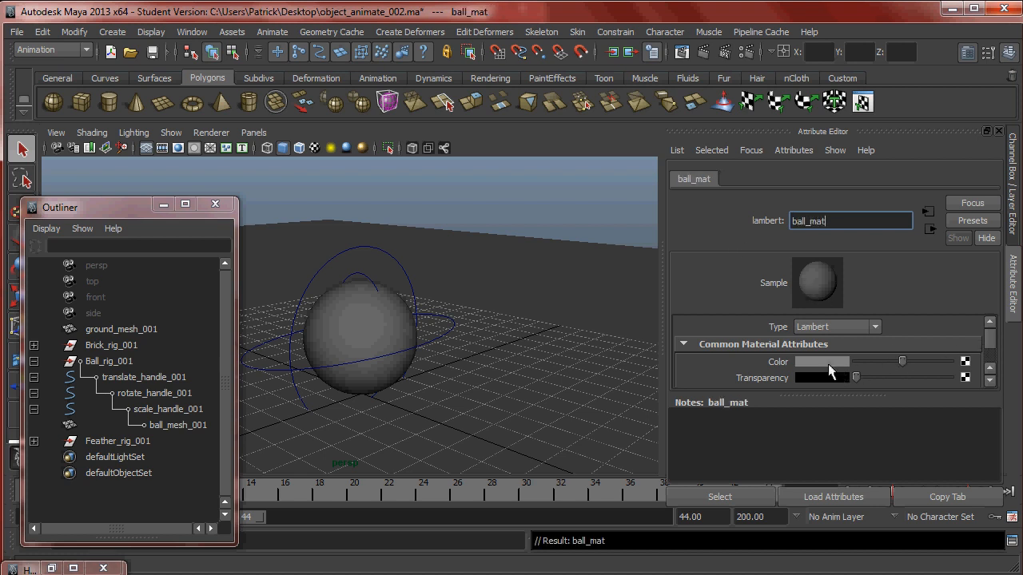
Map a Checker texture to the Color attribute of ball_mat.
left_click(966, 365)
left_click_drag(505, 193, 415, 50)
left_click(467, 138)
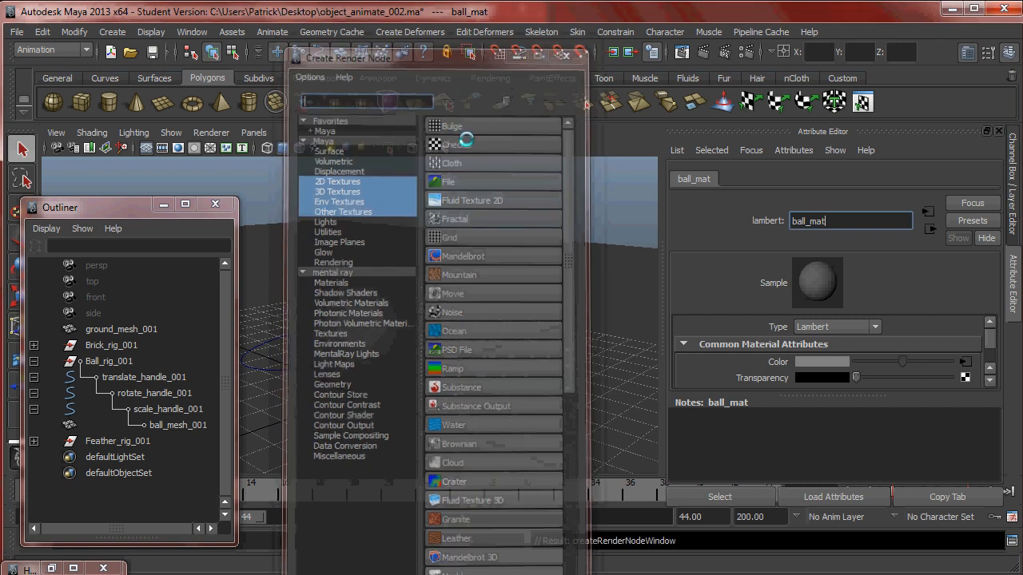
Assign ball_mat from the Hypershade to the ball mesh in the viewport, then minimize the Hypershade.
left_click(51, 568)
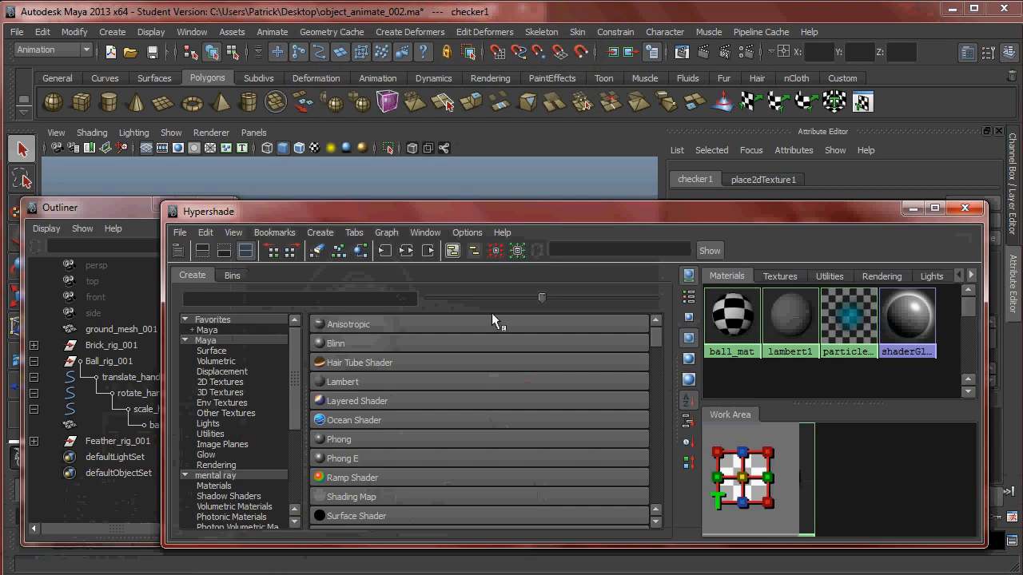
left_click_drag(609, 214, 860, 389)
middle_click_drag(980, 485, 353, 327)
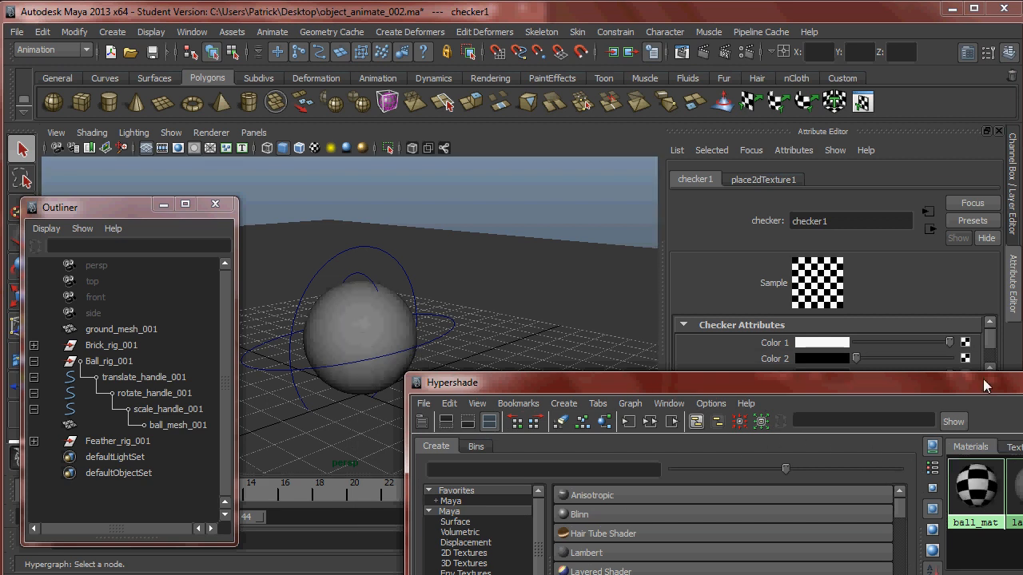
left_click_drag(984, 386, 654, 299)
left_click(767, 291)
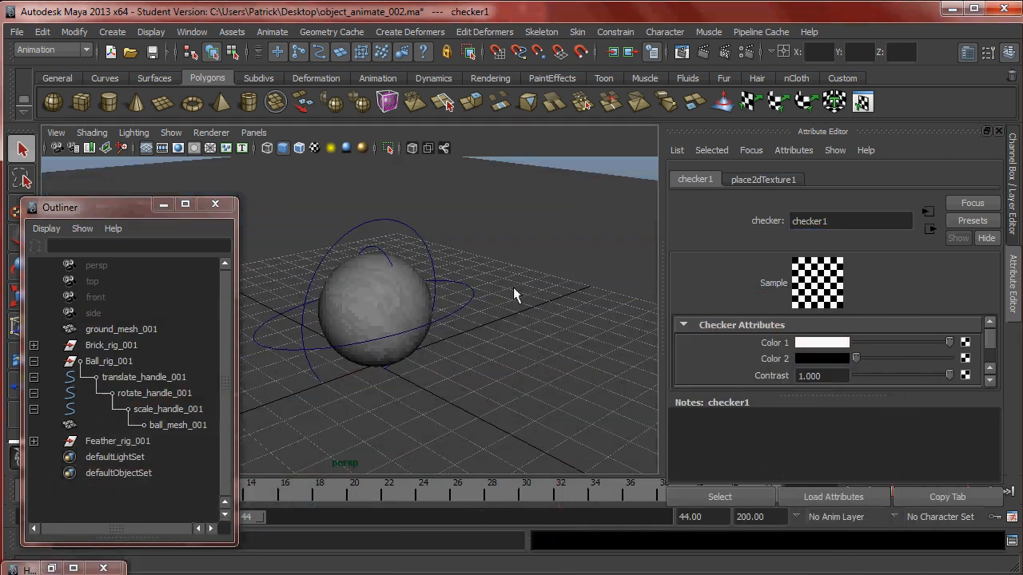
Switch the perspective viewport to textured display so the ball shows its checker material.
key("6")
right_click_drag(440, 294, 532, 322, "alt")
left_click_drag(533, 322, 507, 329, "alt")
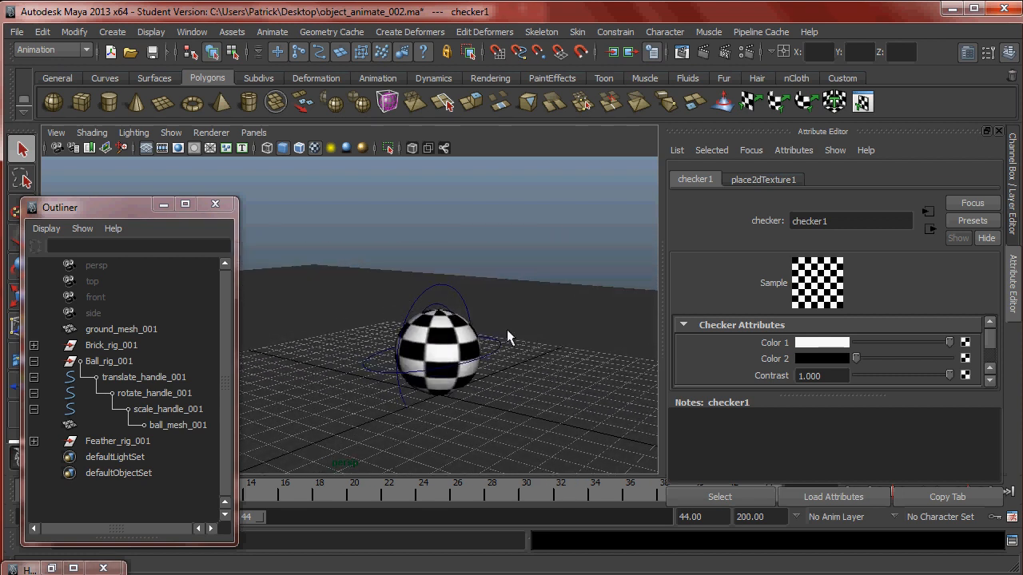
Compare the ball in wireframe and smooth-shaded display, then return to textured display.
key("4")
key("5")
left_click_drag(507, 329, 465, 339, "alt")
middle_click_drag(441, 378, 464, 349, "alt")
right_click_drag(463, 349, 499, 353, "alt")
key("6")
left_click_drag(499, 361, 445, 337, "alt")
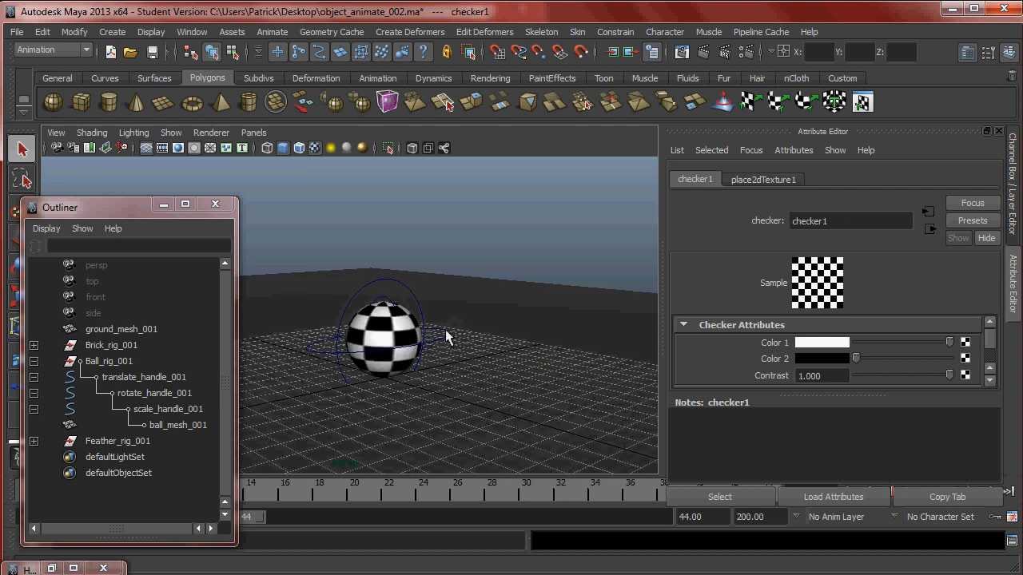
Bring back the Channel Box and layer display, and minimize the Outliner.
left_click(1004, 138)
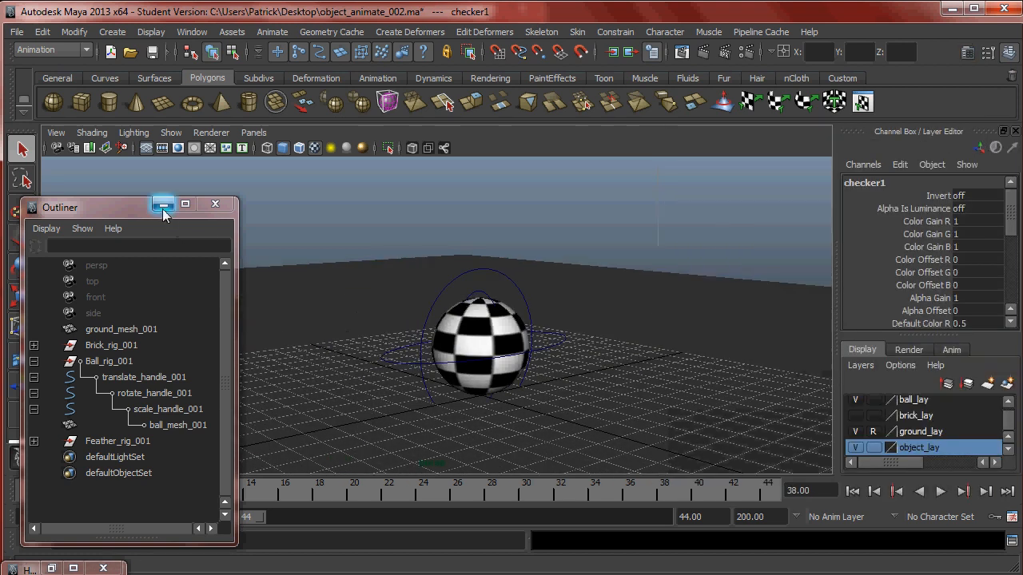
left_click(163, 204)
left_click_drag(534, 335, 505, 367, "alt")
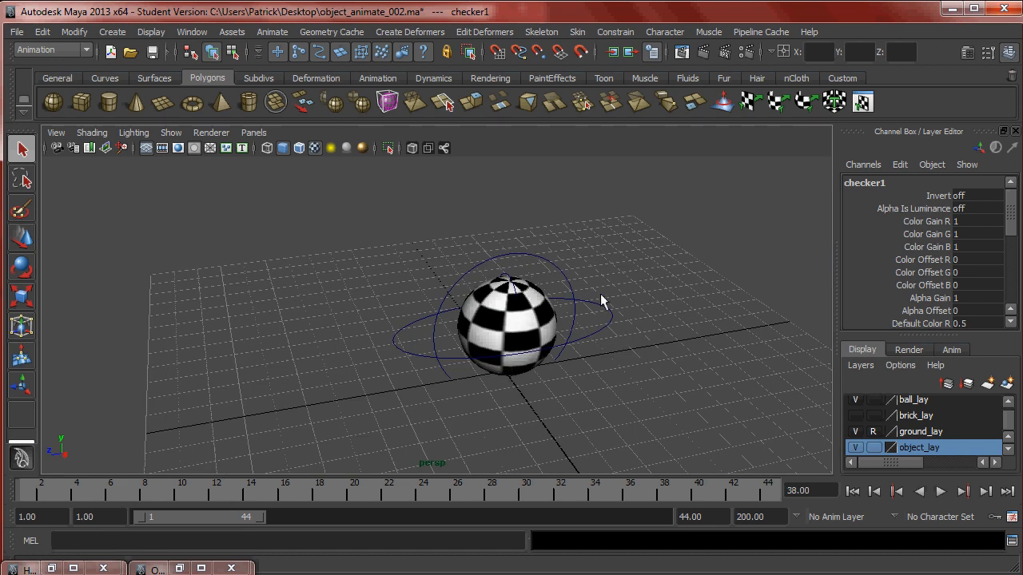
Move the ball with its translate handle up and sideways to about X 0.588, Y 6.431, Z 9.394.
left_click(601, 304)
middle_click_drag(671, 360, 651, 390, "alt")
left_click_drag(651, 389, 224, 342, "alt")
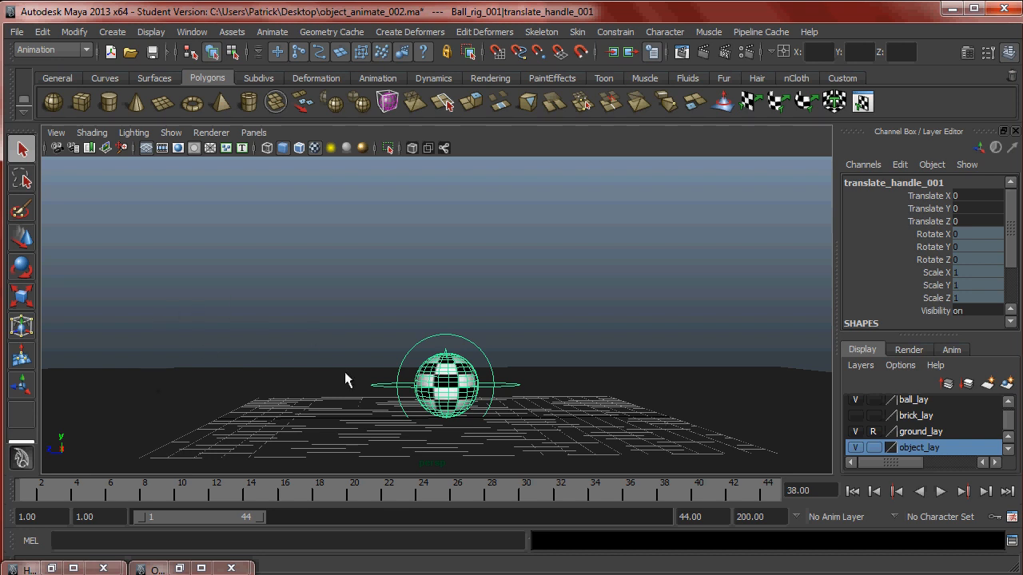
left_click_drag(621, 370, 500, 366, "alt")
key("w")
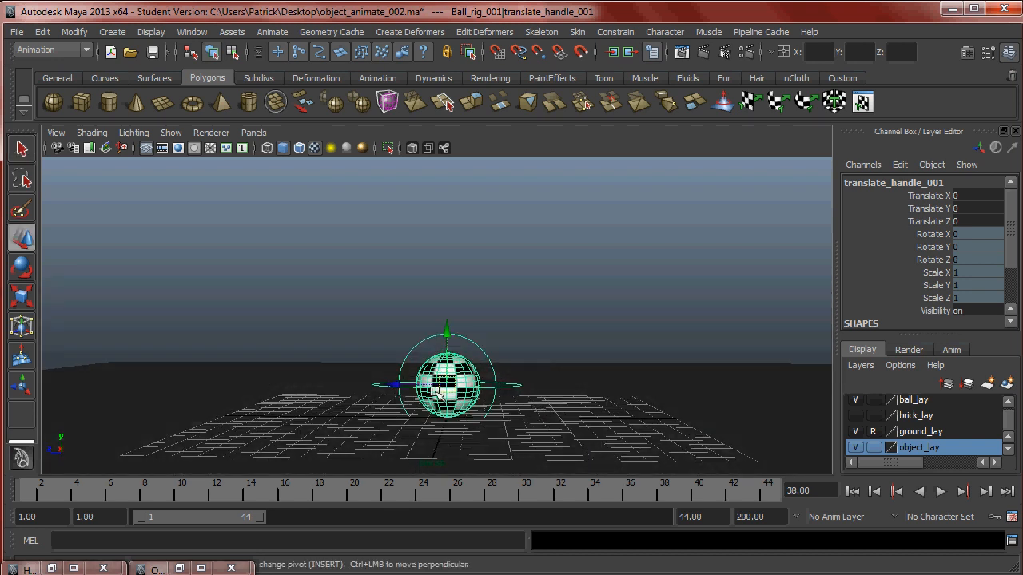
left_click_drag(449, 389, 274, 258)
Set the translate handle's Translate X to 0.
left_click_drag(351, 290, 397, 411, "alt")
double_click(977, 208)
double_click(978, 196)
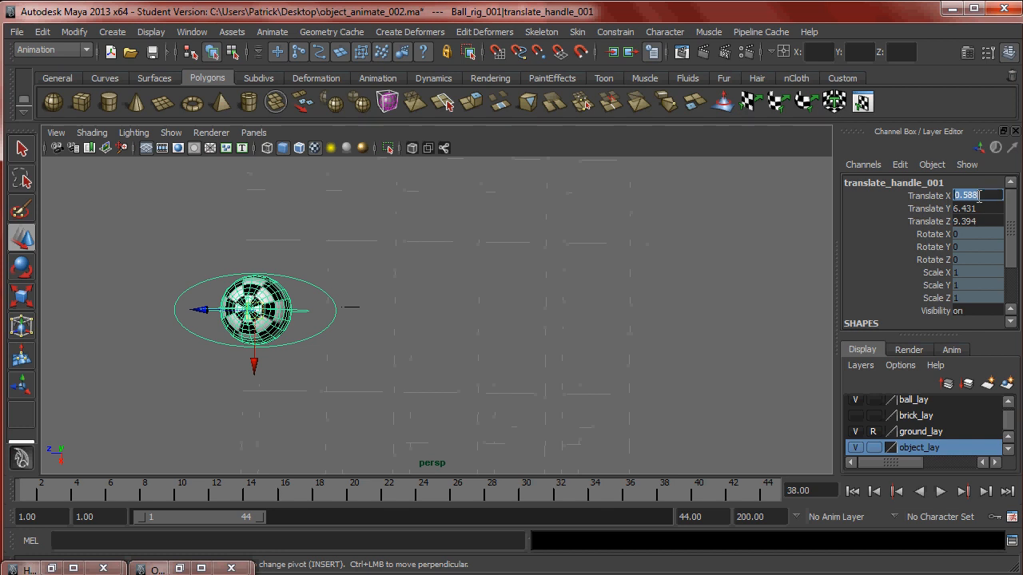
type("0")
key("Return")
Move the ball with its translate handle to about Y 7.552 and Z 9.607.
left_click_drag(515, 407, 557, 330, "alt")
left_click_drag(332, 402, 516, 386, "alt")
left_click_drag(605, 408, 217, 254, "alt")
left_click_drag(389, 313, 373, 290, "alt")
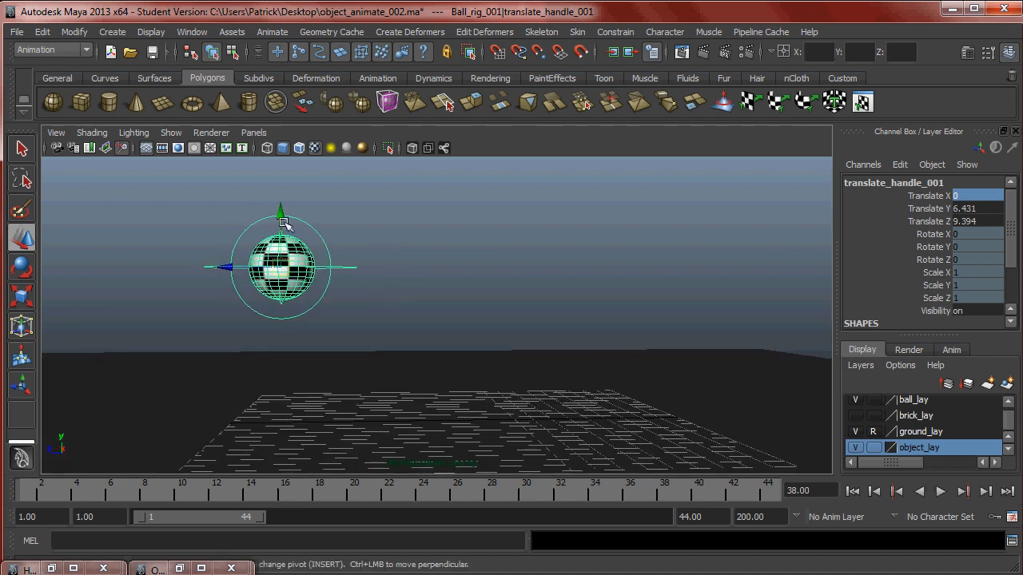
left_click_drag(284, 224, 285, 242)
left_click_drag(542, 355, 520, 353, "alt")
left_click_drag(239, 278, 230, 276)
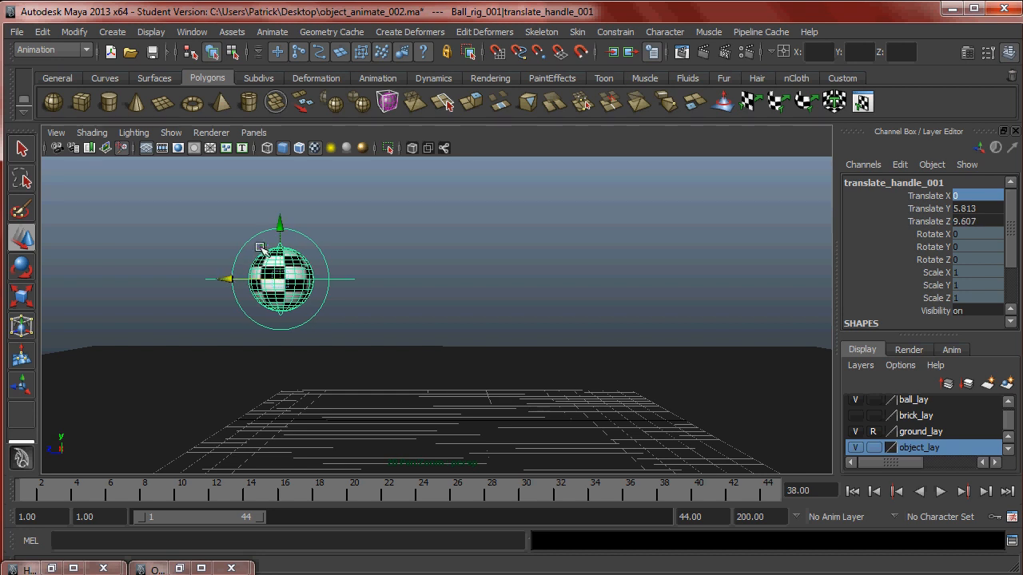
left_click_drag(282, 228, 281, 214)
left_click_drag(376, 315, 370, 293, "alt")
mouse_move(282, 211)
left_mouse_down()
mouse_move(284, 178)
mouse_move(284, 191)
left_mouse_up()
middle_click_drag(431, 392, 418, 377, "alt")
Go to frame 1 and set a key on the ball's translate handle.
left_click_drag(89, 485, 6, 498)
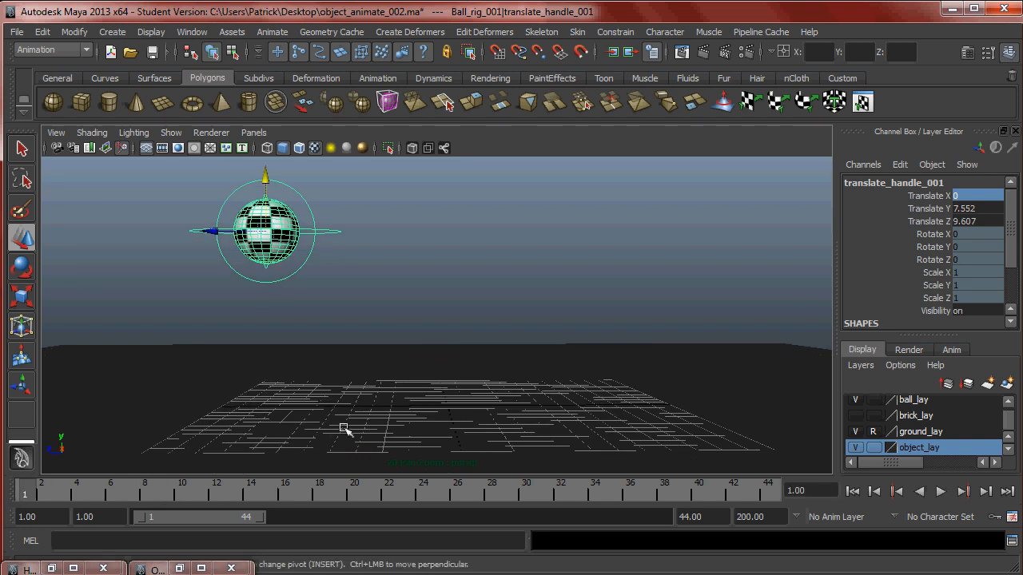
left_click_drag(365, 273, 389, 291, "alt")
left_click(334, 219)
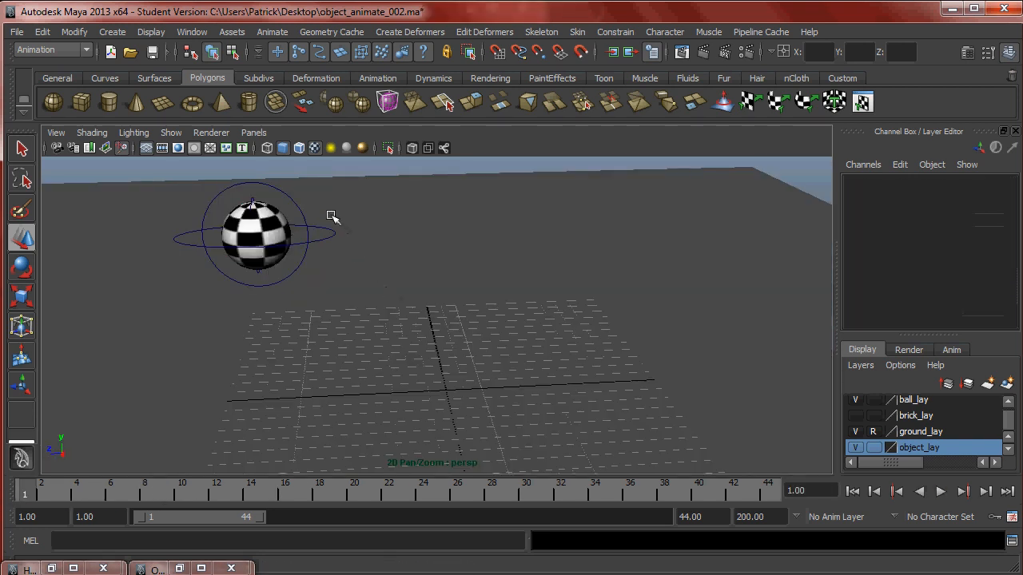
left_click_drag(335, 218, 370, 288)
key("s")
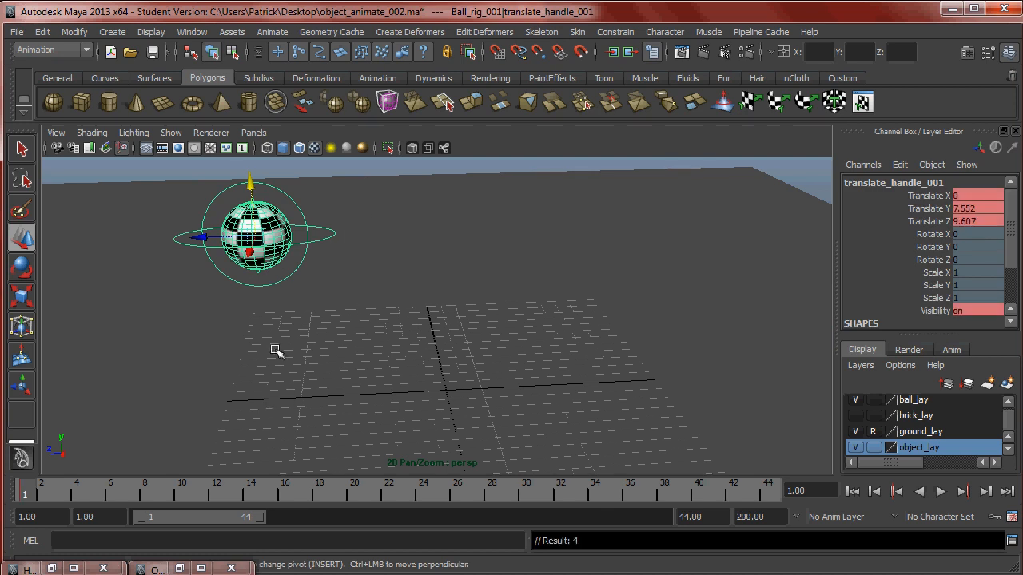
Set keys on the ball's rotate handle and scale handle at frame 1.
left_click_drag(298, 205, 326, 211)
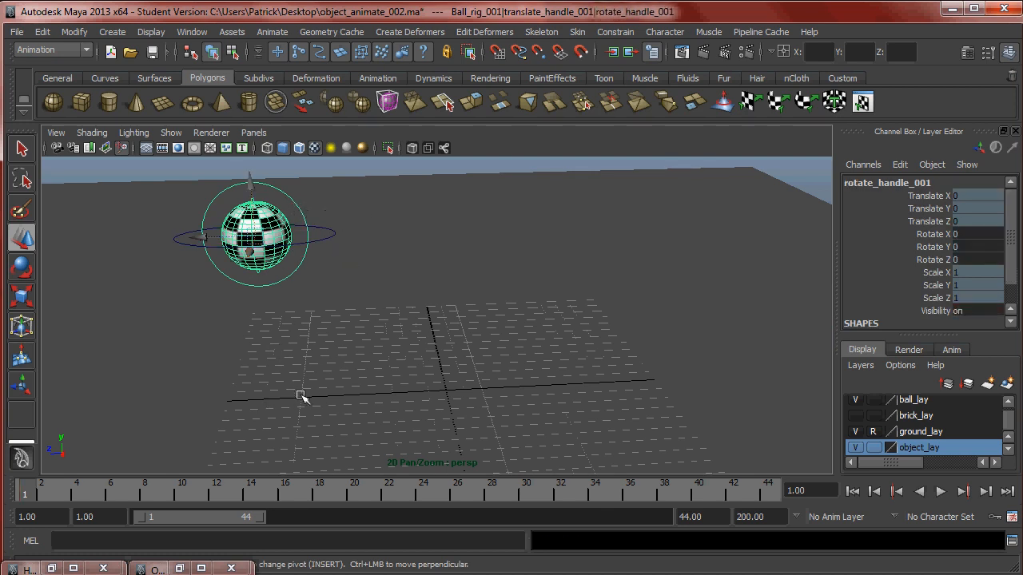
key("s")
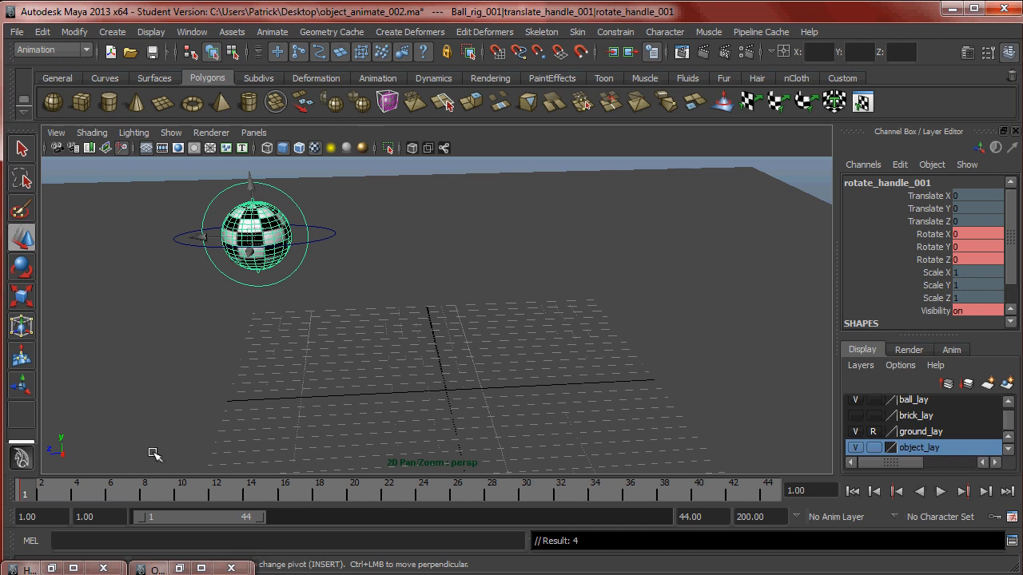
left_click_drag(439, 352, 323, 231, "alt")
left_click(418, 213)
left_click(330, 227)
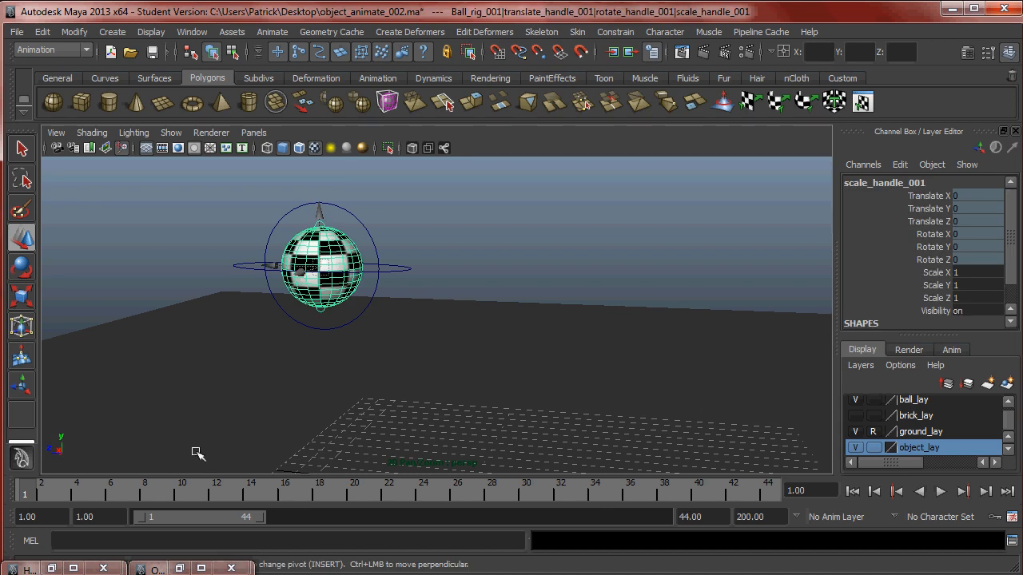
key("s")
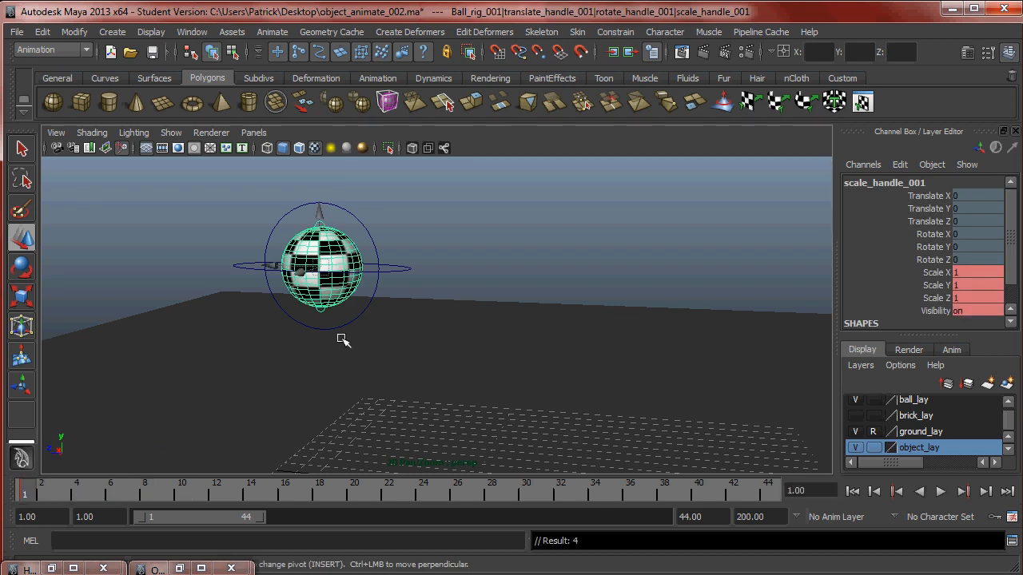
Test-select the rig's handles around the ball to check what gets picked.
left_click_drag(341, 345, 358, 323, "alt")
left_click_drag(244, 181, 459, 381)
left_click(469, 344)
left_click(361, 225)
left_click(409, 271)
left_click(332, 221)
left_click(318, 227)
left_click(410, 271)
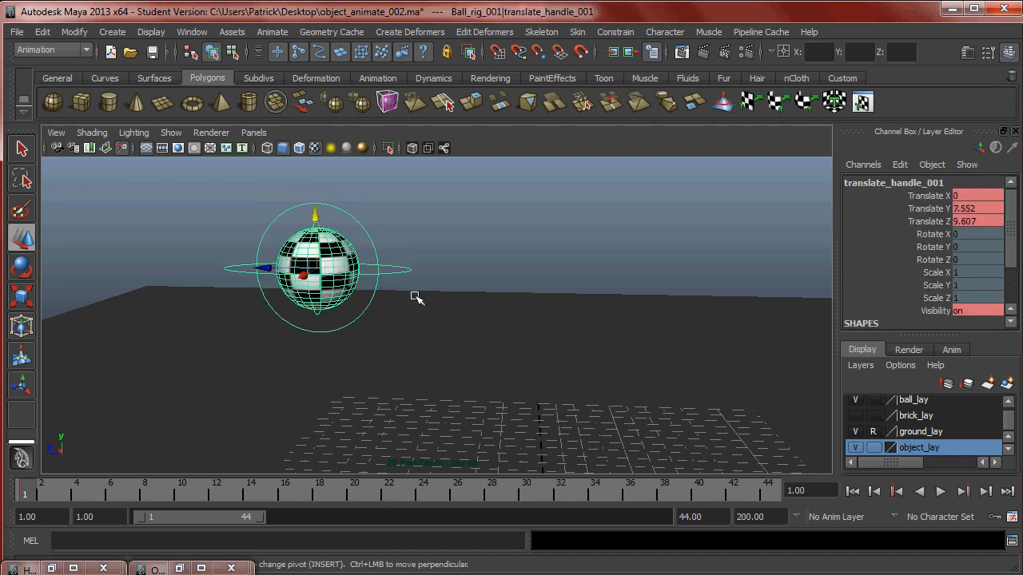
left_click(374, 242)
left_click(384, 240)
left_click(320, 272)
Set object_lay to reference mode and select the ball's translate handle.
left_click_drag(422, 296, 552, 348, "alt")
left_click(875, 451)
left_click(638, 337)
left_click_drag(635, 333, 484, 299, "alt")
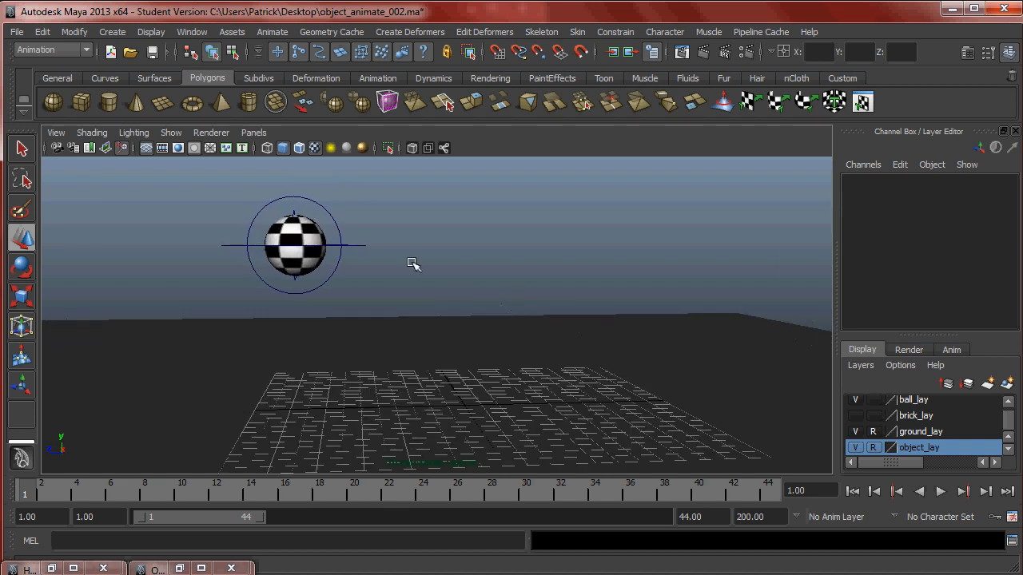
left_click_drag(392, 280, 393, 281)
left_click_drag(540, 306, 525, 285, "alt")
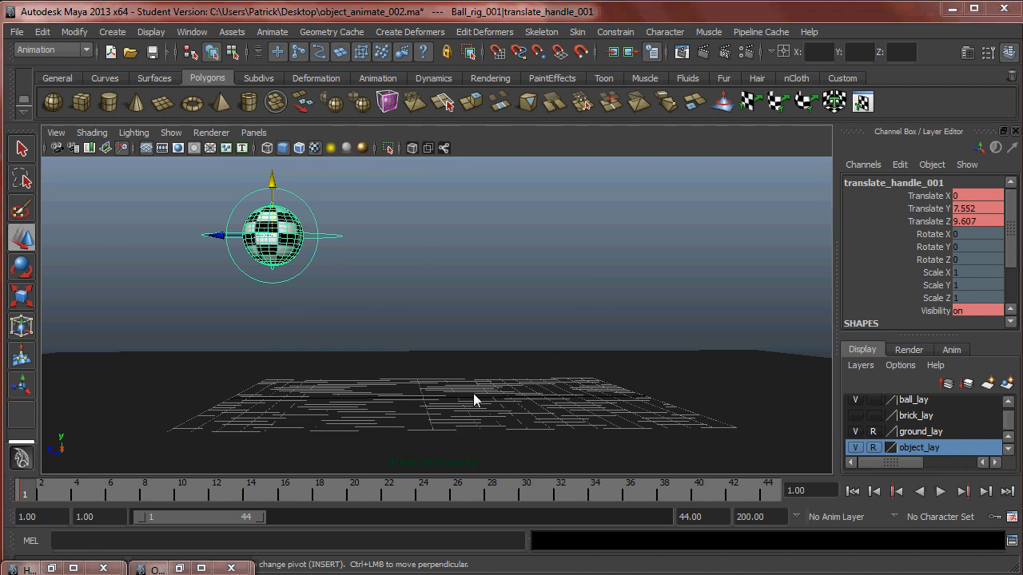
Switch to the full-size side view and frame the ball above the ground line.
key("space")
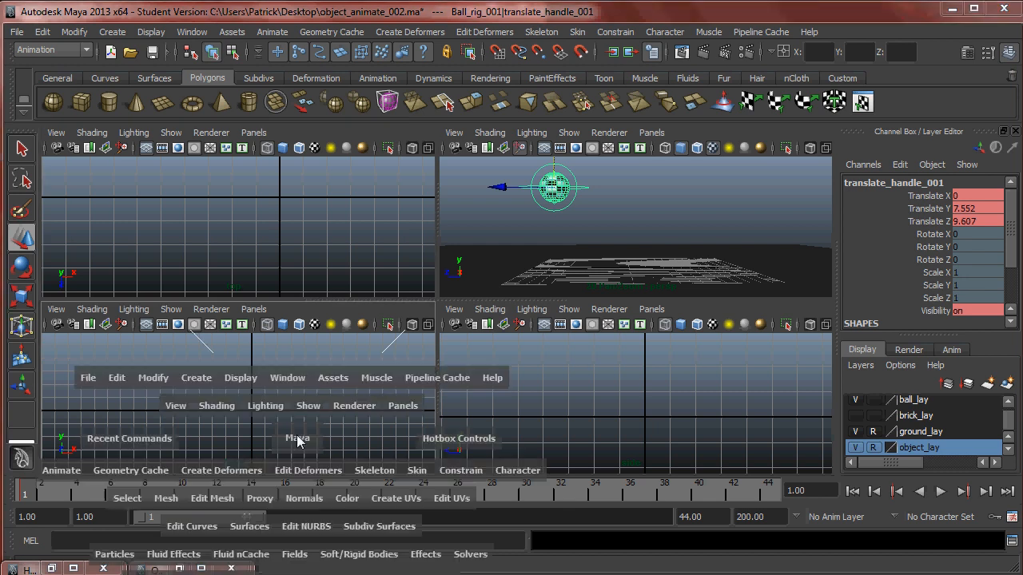
key("space")
key("f")
key("space")
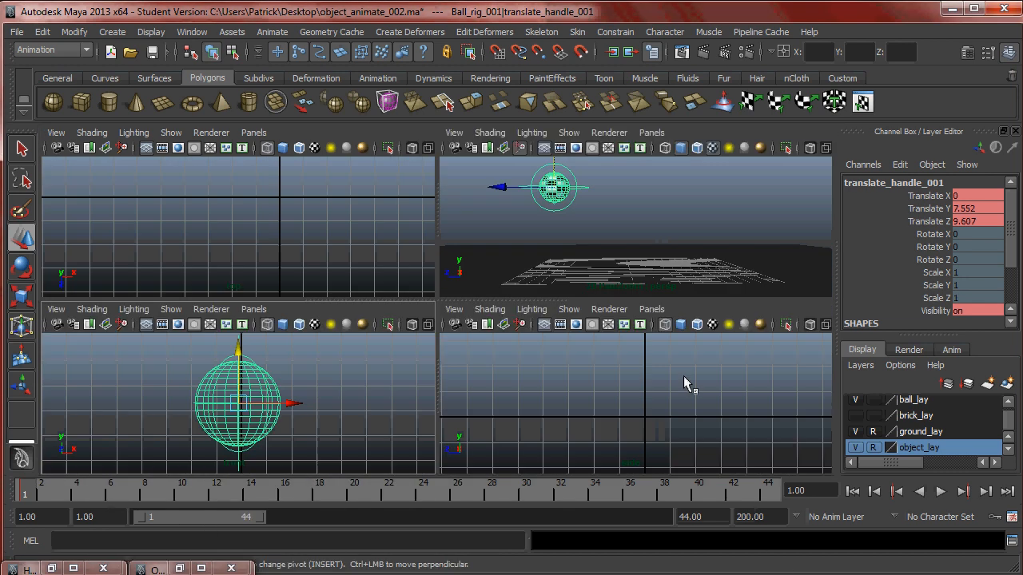
key("f")
key("space")
right_click_drag(354, 332, 319, 343, "alt")
middle_click_drag(320, 343, 537, 394, "alt")
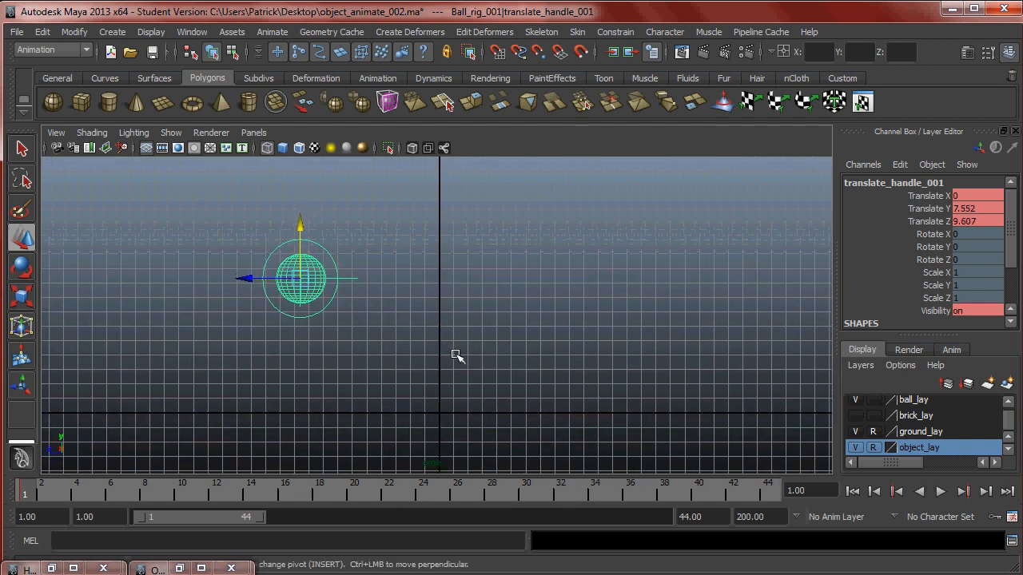
middle_click_drag(475, 354, 464, 356, "alt")
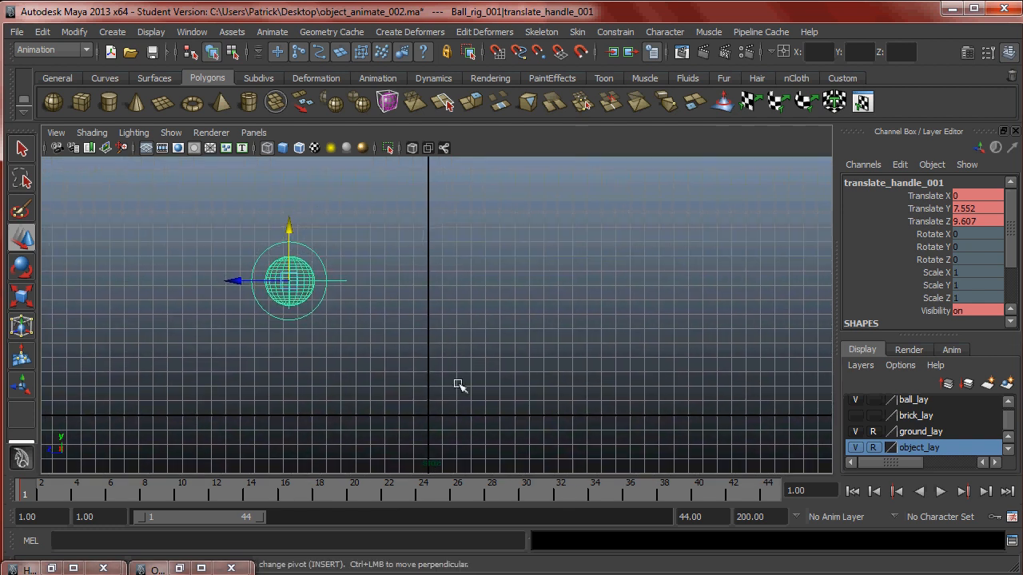
middle_click_drag(409, 382, 404, 367, "alt")
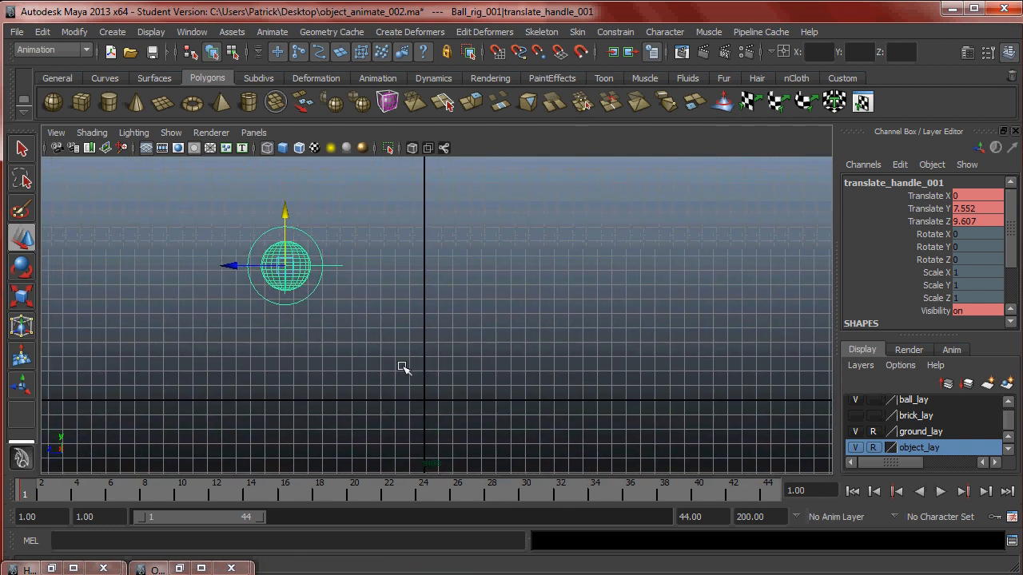
At frame 10, move the ball to ground contact at about Y 0.033, Z 4.466 and key it.
left_click_drag(86, 495, 160, 493)
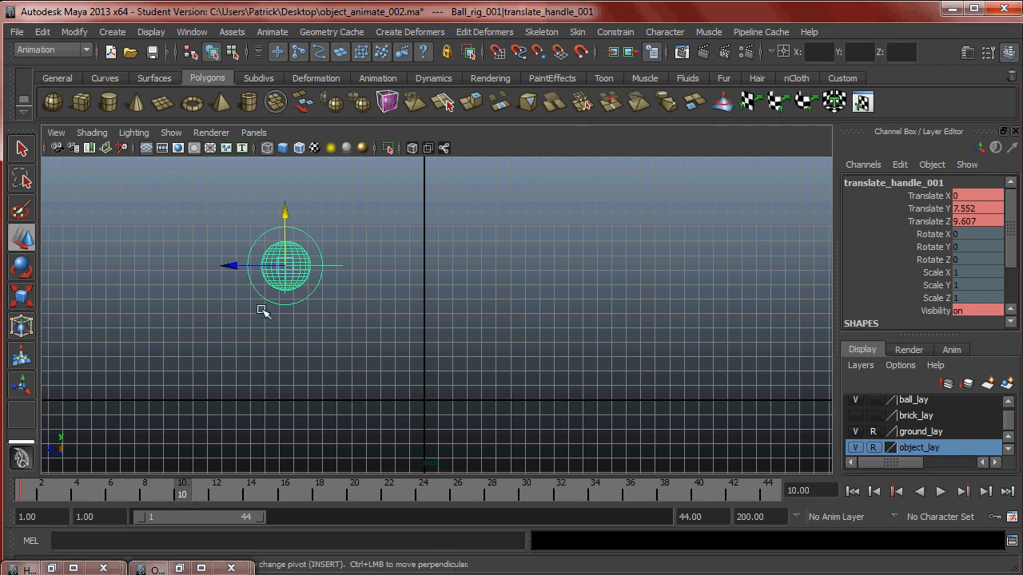
left_click_drag(283, 228, 295, 326)
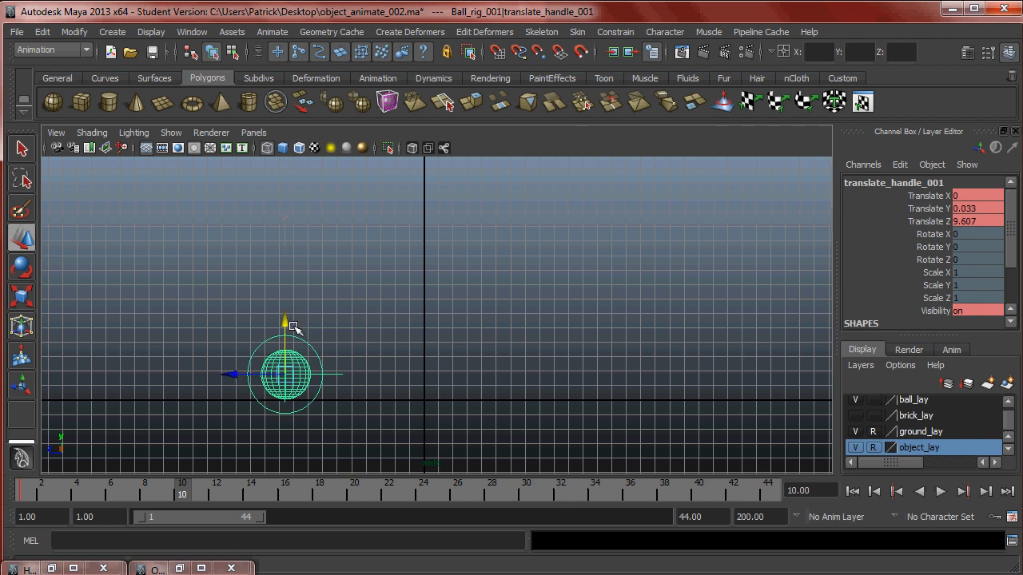
left_click_drag(236, 374, 309, 376)
key("alt+v")
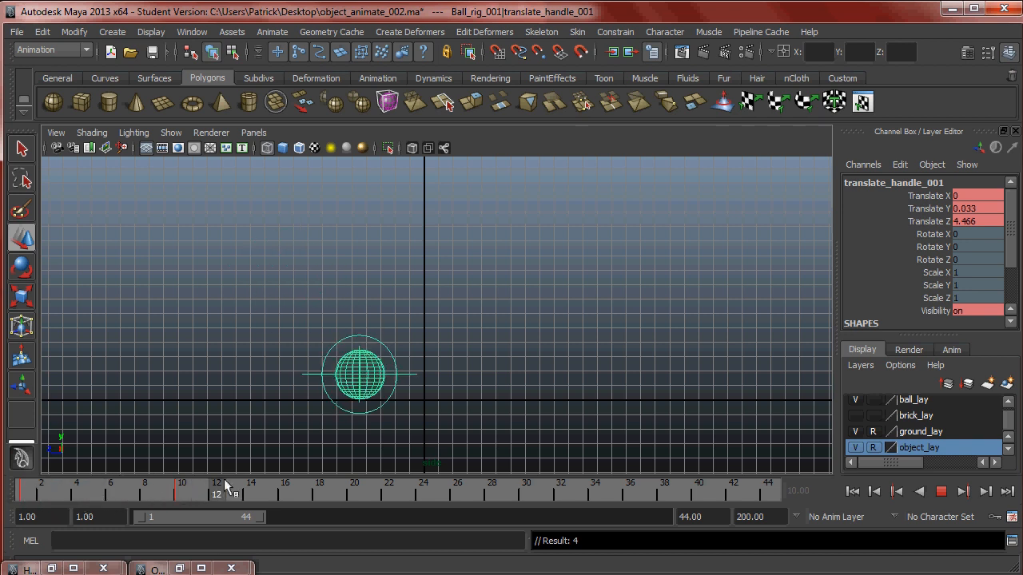
Scrub between frames 1 and 10 to review the ball's fall.
left_click_drag(25, 503, 102, 495)
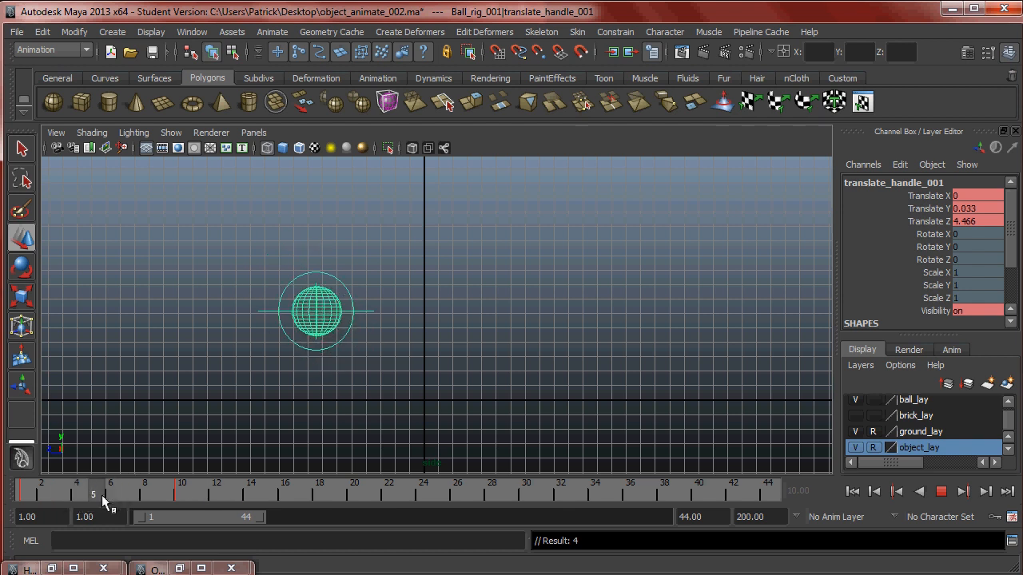
key("alt+v")
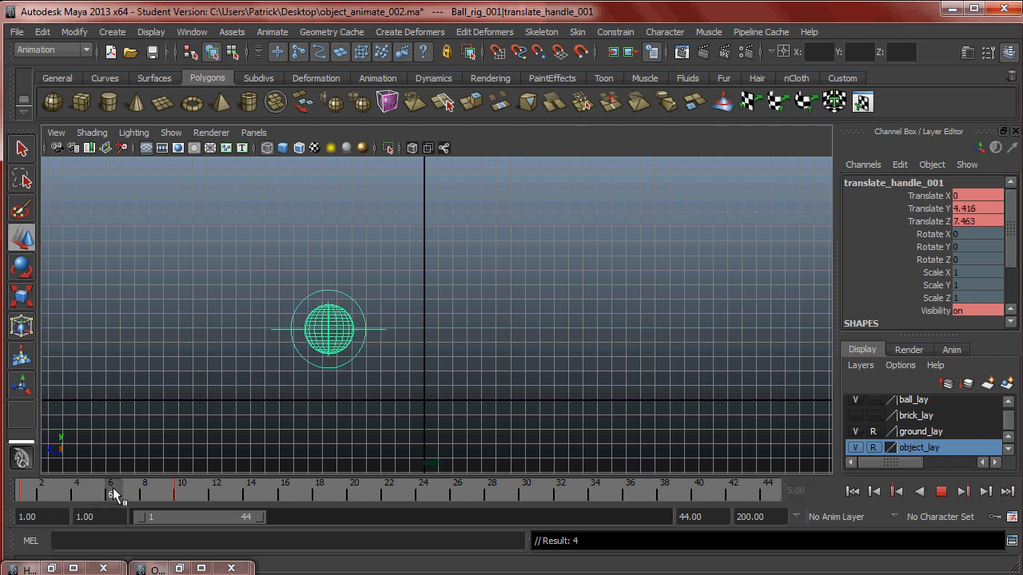
left_click(96, 493)
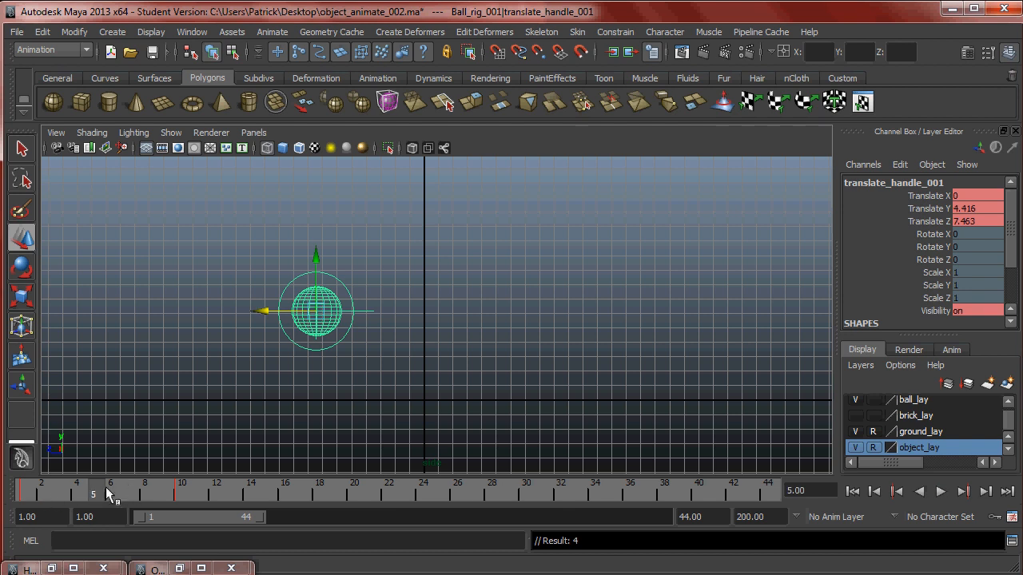
key("alt+v")
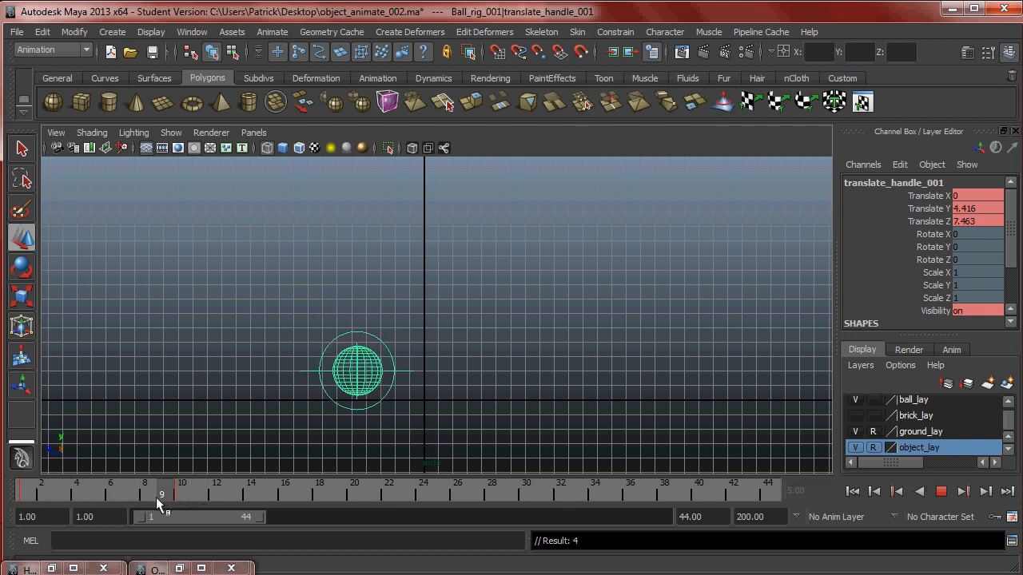
Carry the frame 5 pose over to frame 16, move the ball to about Z 1.438 and key it.
left_click(100, 499)
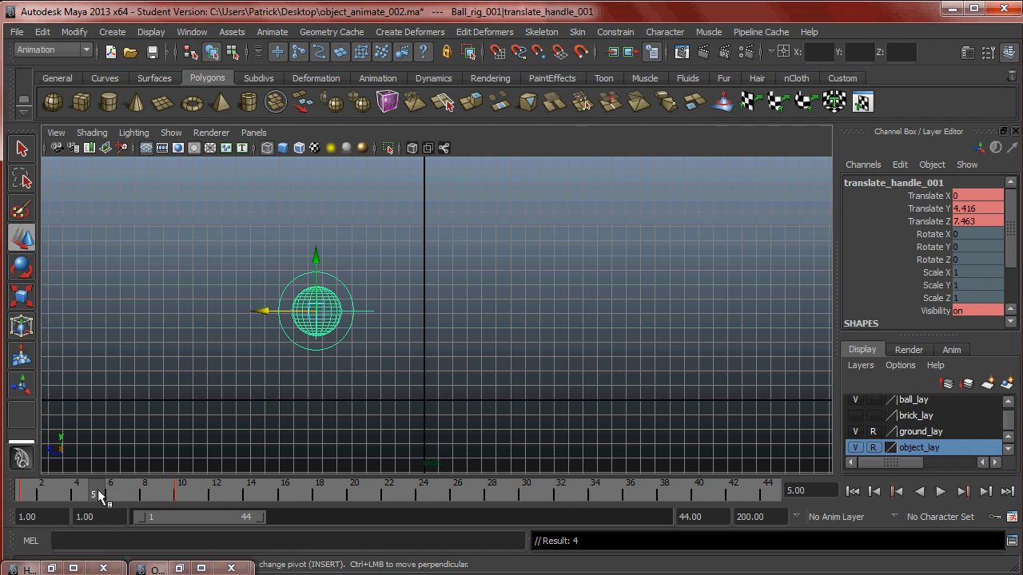
key("alt+v")
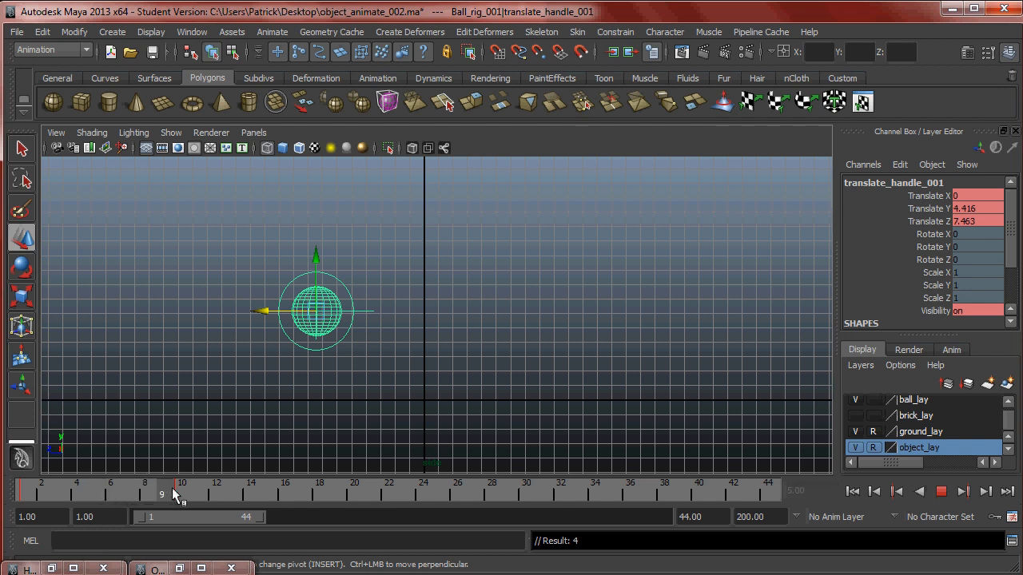
left_click(286, 489)
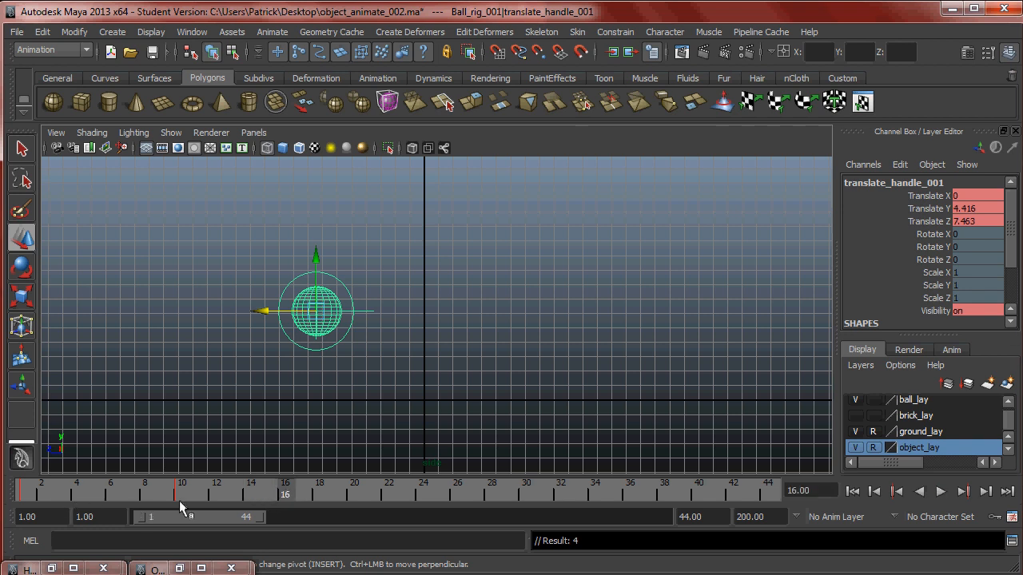
left_click_drag(266, 318, 354, 331)
key("alt+v")
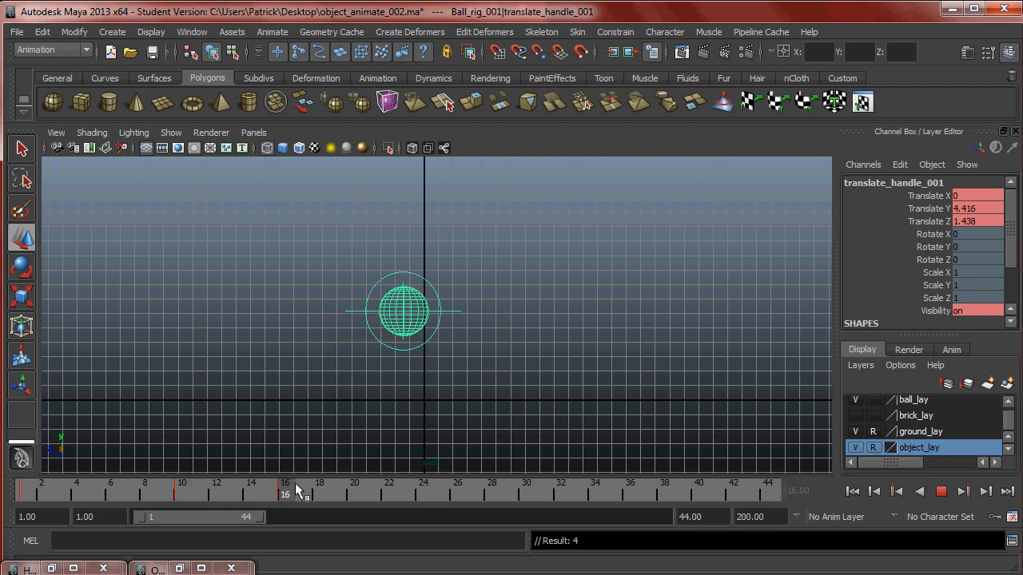
At frame 21, move the ball down to about Y 0.104, Z -2.101 and key it.
left_click(371, 491)
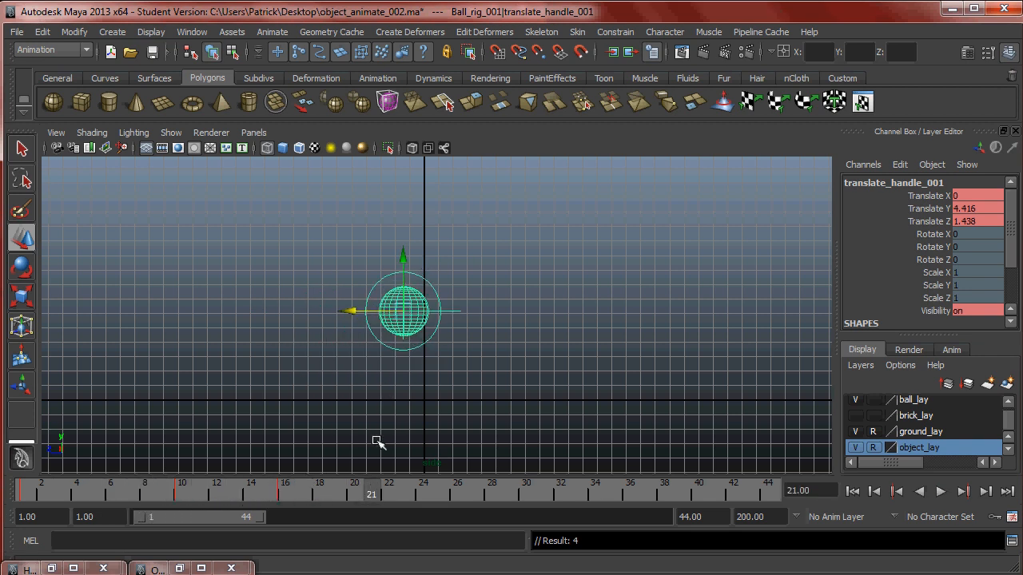
left_click_drag(404, 263, 407, 323)
left_click_drag(355, 373, 395, 376)
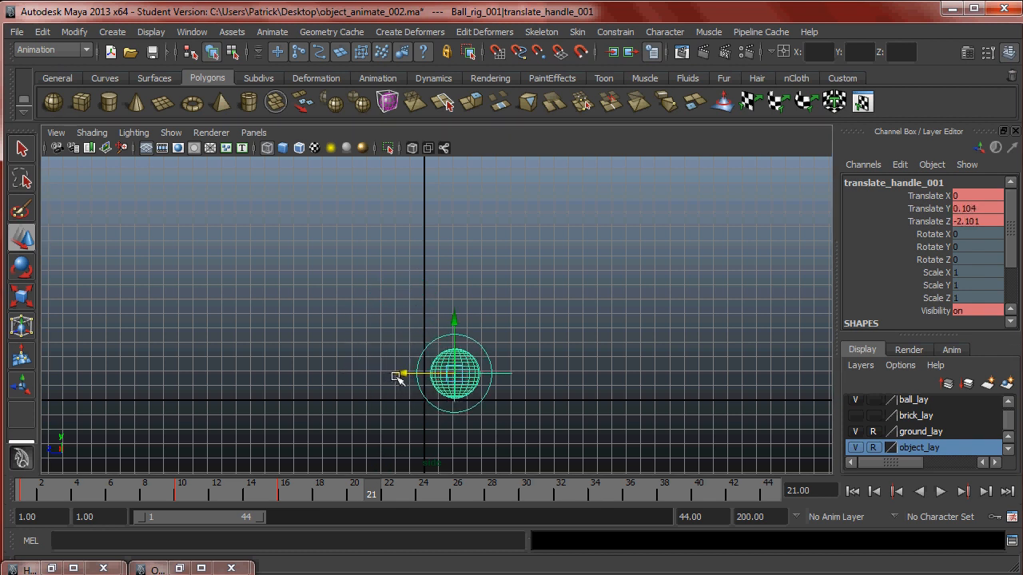
key("alt+v")
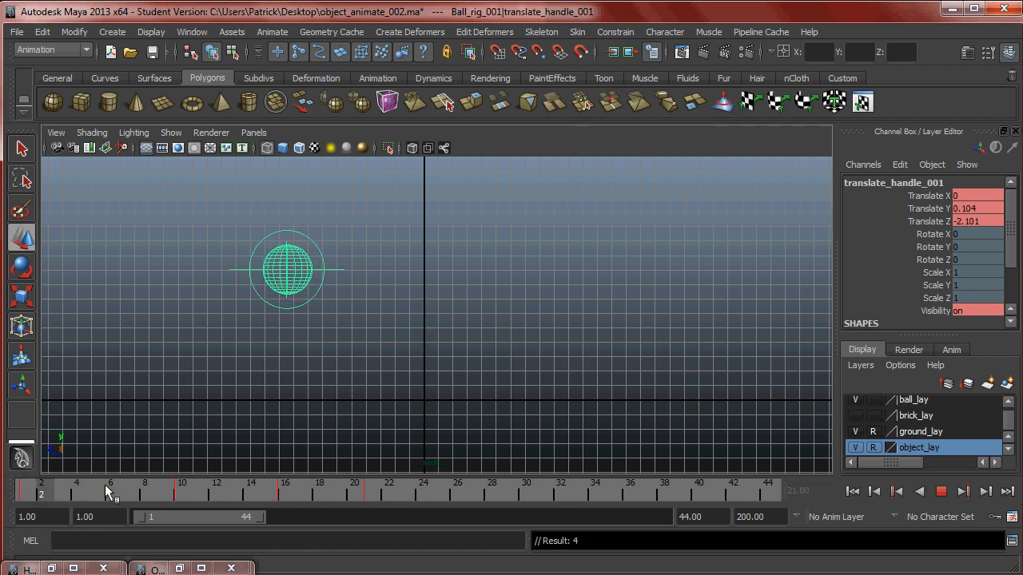
Carry the frame 18 pose over to frame 23, move the ball further forward along Z and key it.
left_click_drag(237, 486, 324, 496)
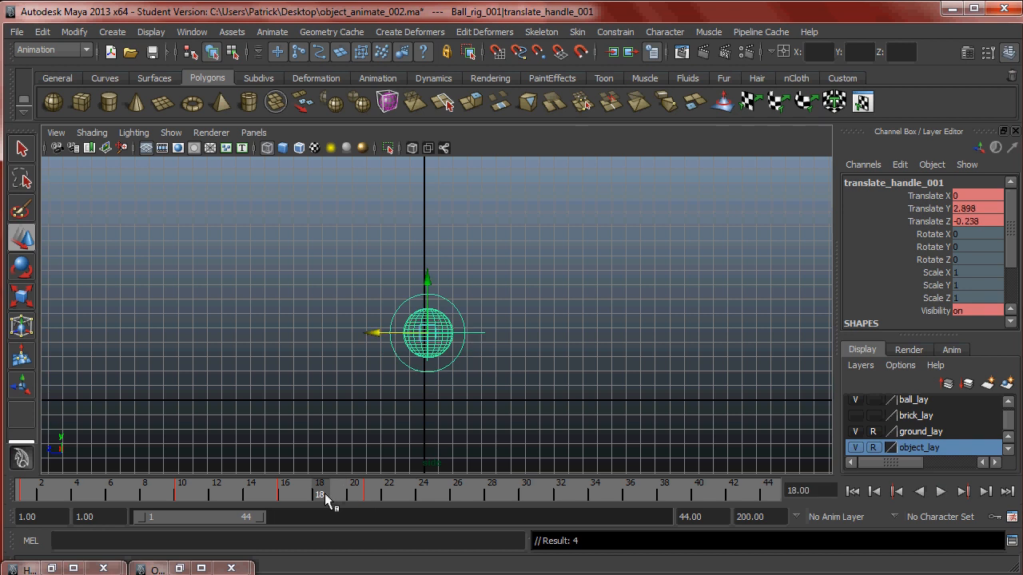
mouse_move(411, 497)
left_mouse_down()
mouse_move(333, 494)
mouse_move(405, 496)
left_mouse_up()
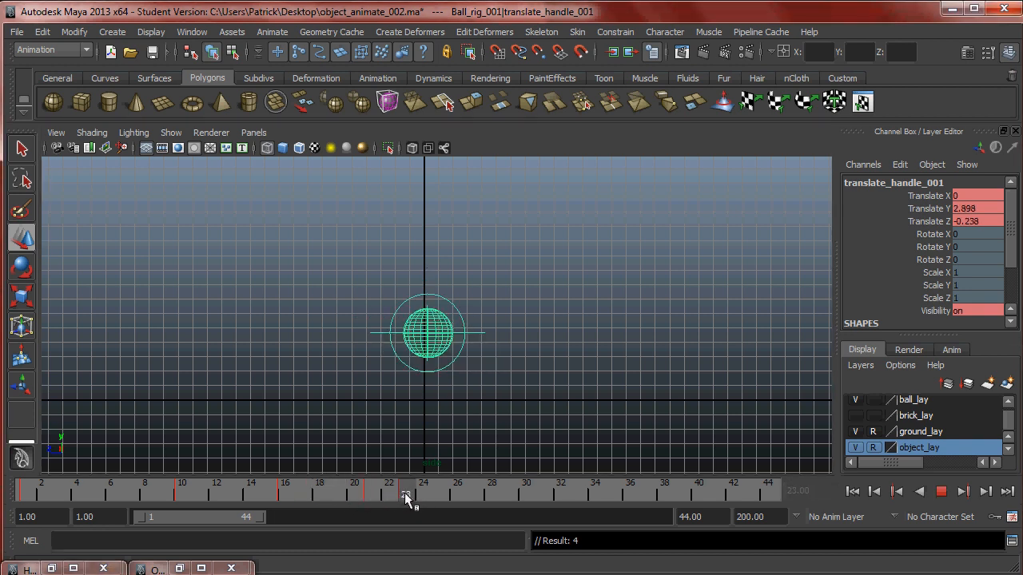
left_click_drag(378, 333, 435, 336)
Play the bounce animation back from frame 1.
left_click_drag(400, 495, 25, 496)
left_click(943, 492)
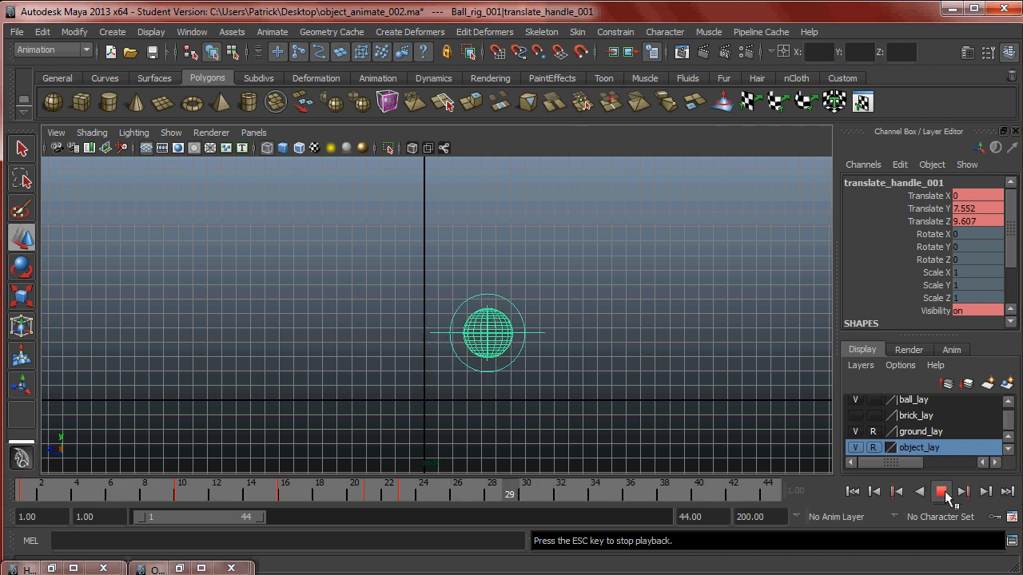
Key the ball's ground contact at frame 29 at about Y 0.079, Z -8.088, and its bounce peak at frame 25 at about Y 2.069, Z -4.384.
left_click(943, 492)
left_click_drag(144, 491, 423, 500)
left_click_drag(506, 499, 486, 496)
left_click_drag(491, 277, 492, 378)
left_click_drag(511, 493, 440, 486)
left_click_drag(488, 285, 484, 295)
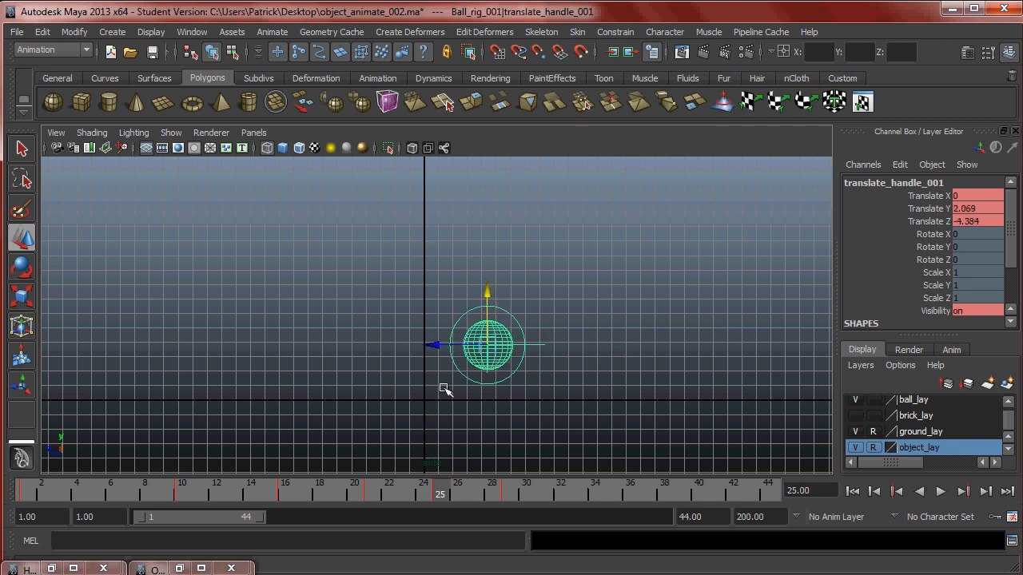
Play the animation from frame 1 to check the bounce peak at frame 25 and the contact at frame 29.
left_click_drag(438, 494, 24, 484)
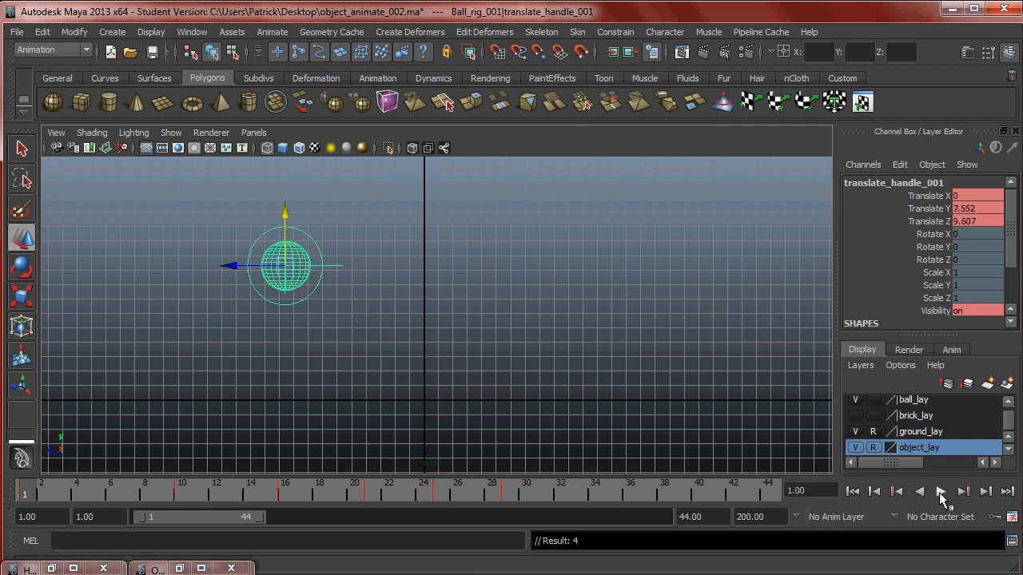
left_click(940, 491)
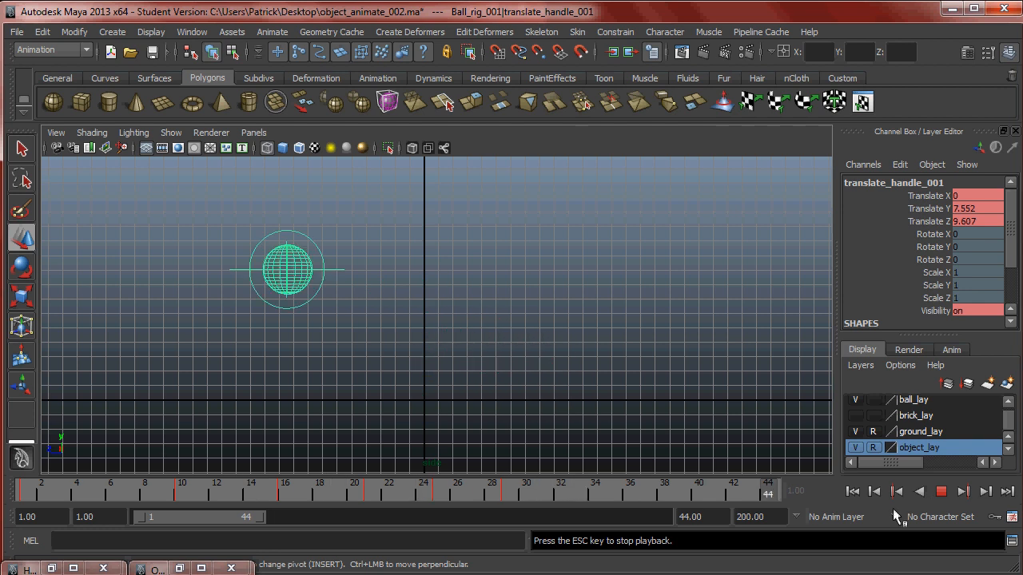
left_click(944, 494)
Carry the frame 27 pose over to frame 32, move the ball forward to about Z -10.425 and key it.
left_click_drag(404, 488, 471, 494)
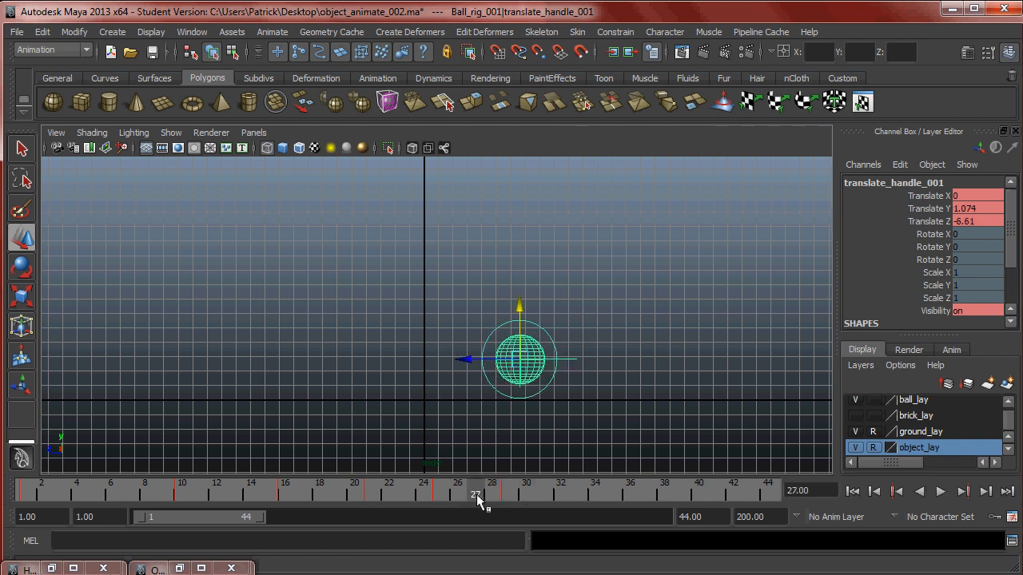
key("alt+v")
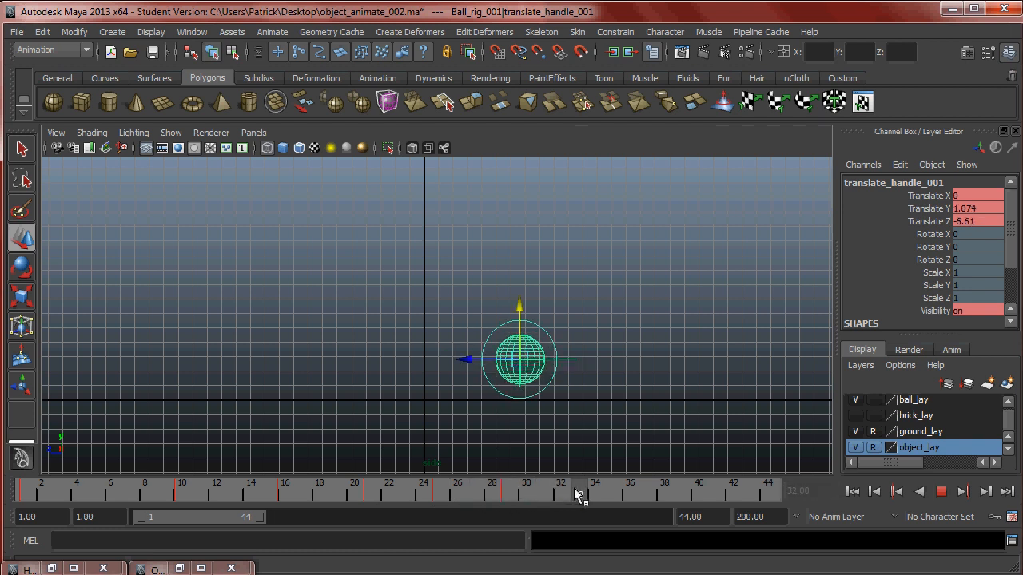
key("alt+v")
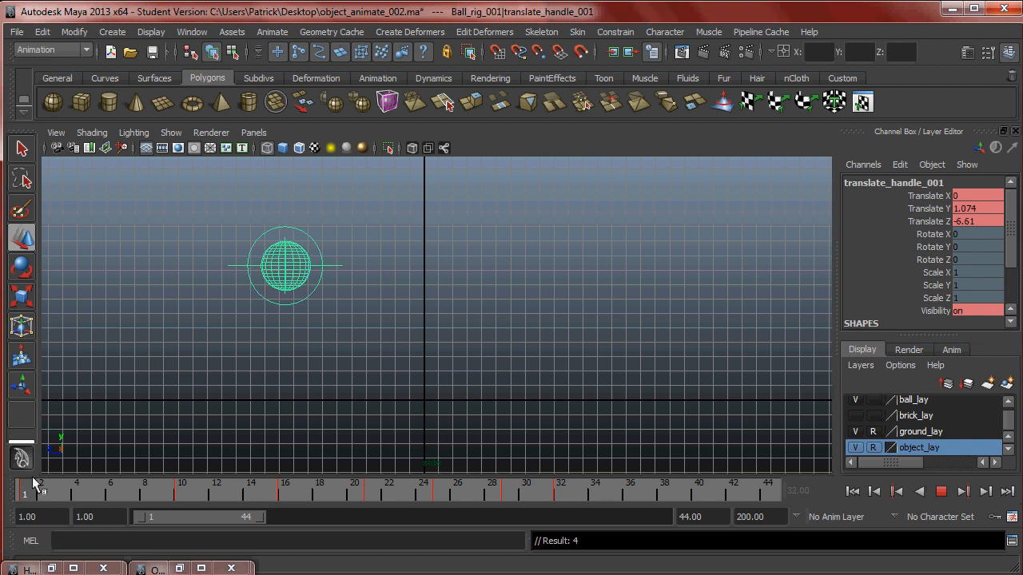
left_click_drag(316, 481, 558, 493)
left_click_drag(470, 360, 524, 360)
key("alt+v")
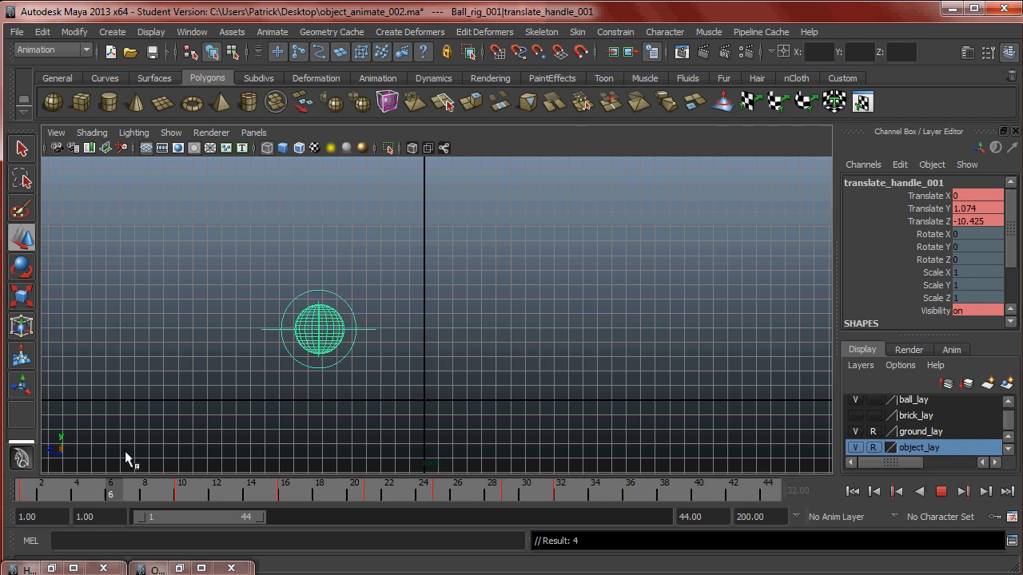
Carry the frame 29 ground pose over to frame 35, move the ball forward to about Z -12.842 and key it.
mouse_move(354, 465)
left_mouse_down()
mouse_move(577, 482)
mouse_move(513, 496)
left_mouse_up()
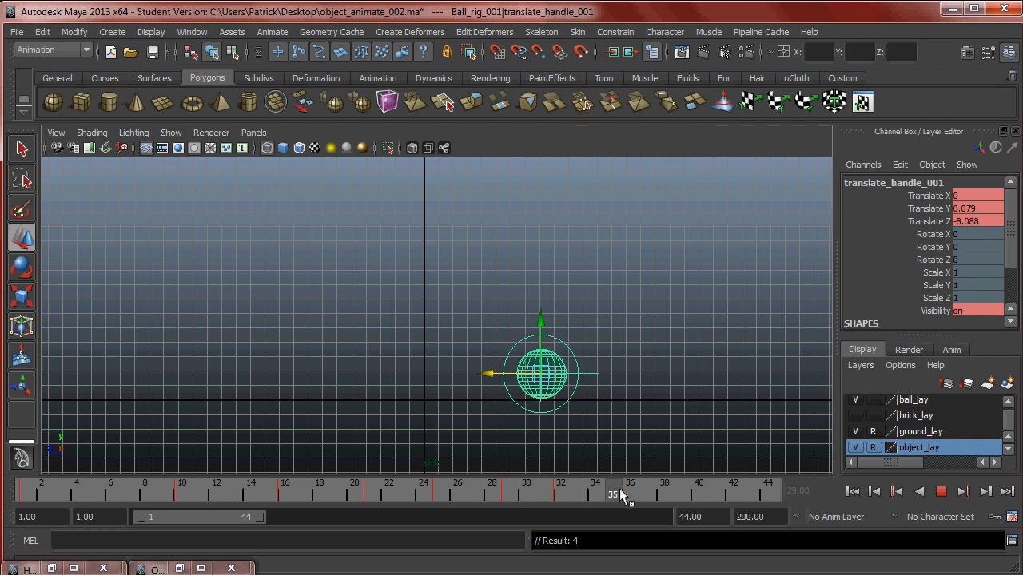
left_click_drag(621, 496, 622, 496)
left_click_drag(494, 376, 558, 381)
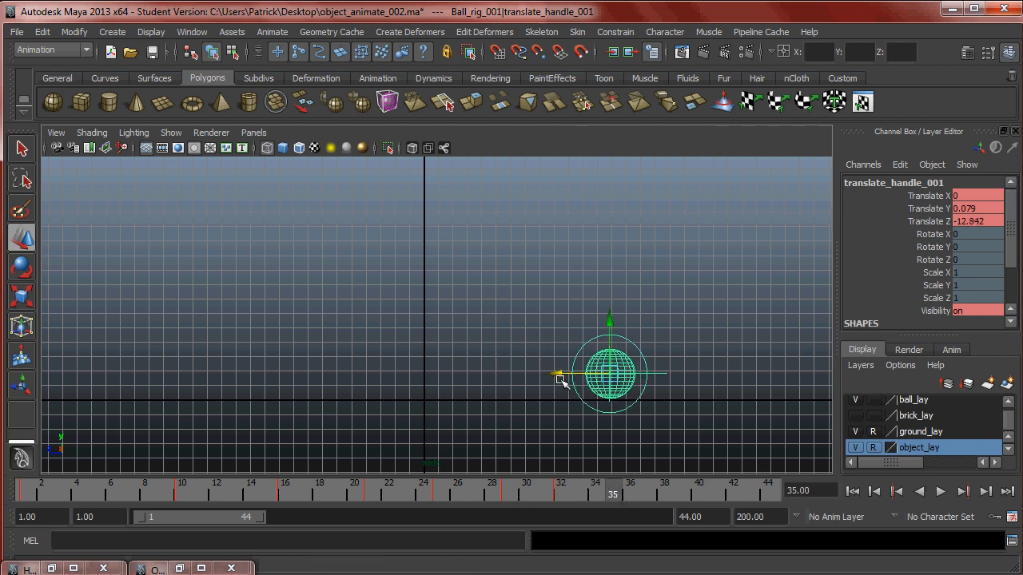
Play the animation back from frame 1 and extend the playback range to frame 82.
left_click_drag(609, 494, 25, 493)
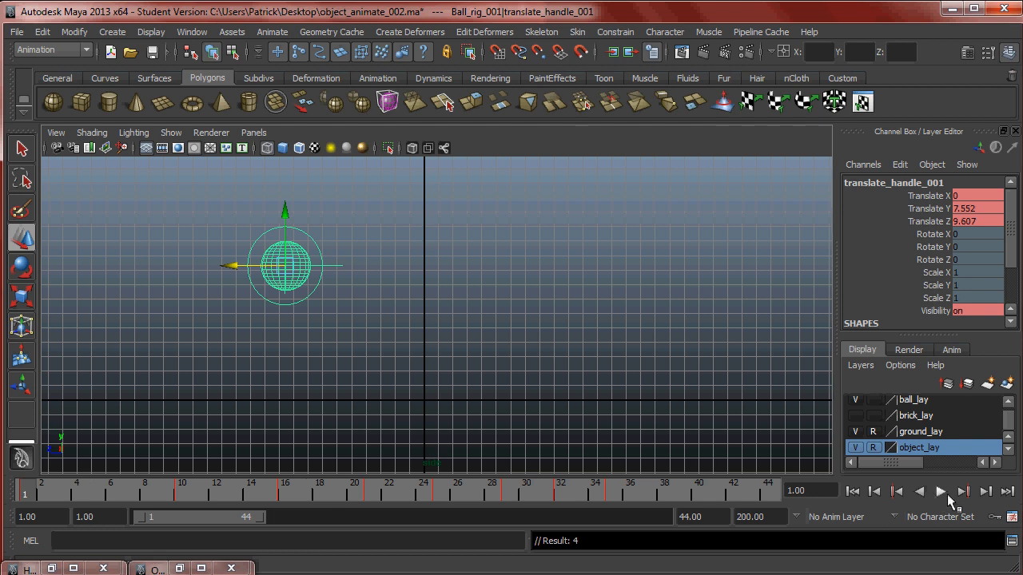
left_click(940, 493)
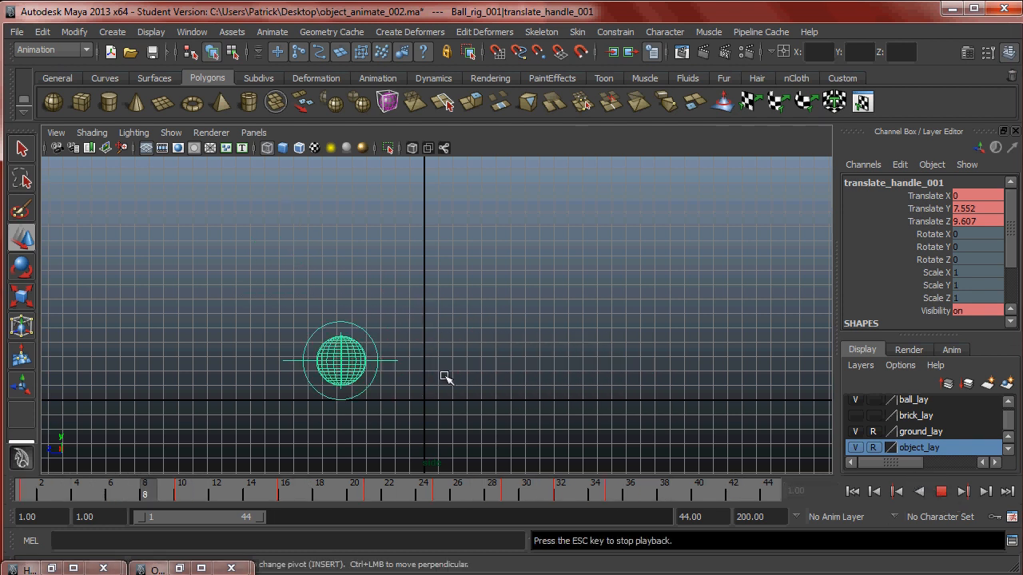
left_click_drag(257, 517, 361, 513)
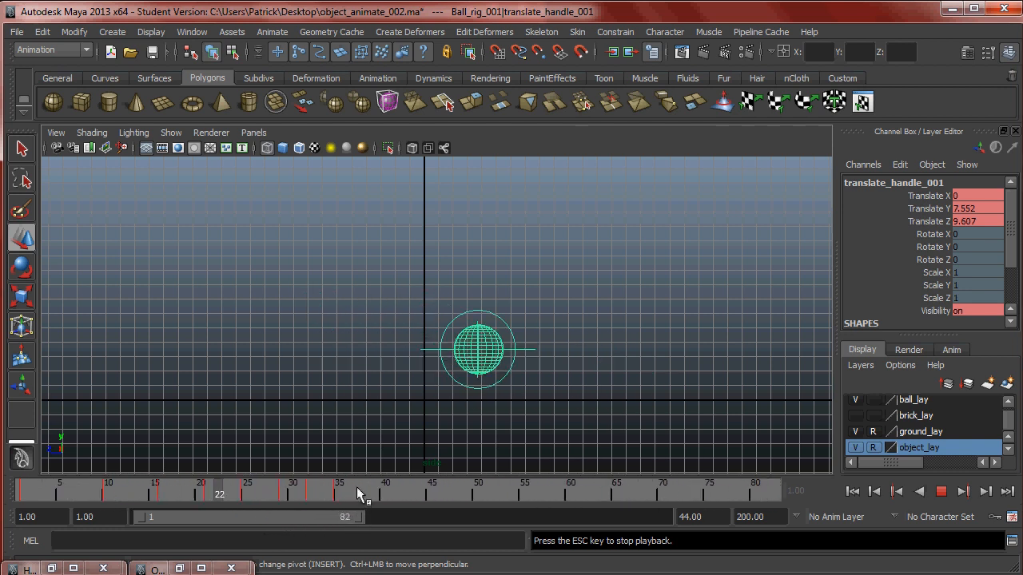
key("Escape")
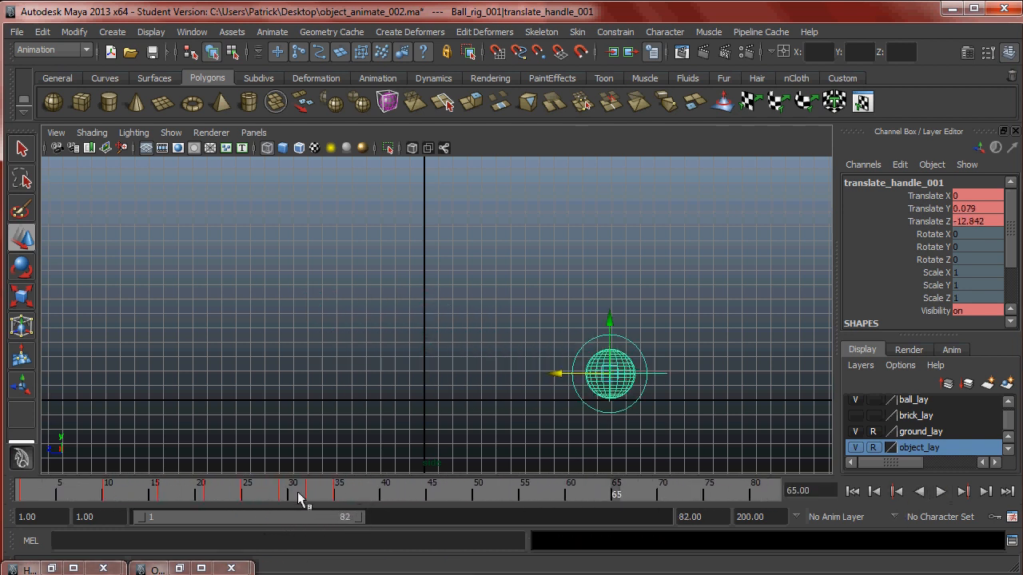
Carry the frame 34 pose over to frame 38, move the ball to about Y 0.245, Z -13.395 and key it.
key("alt+v")
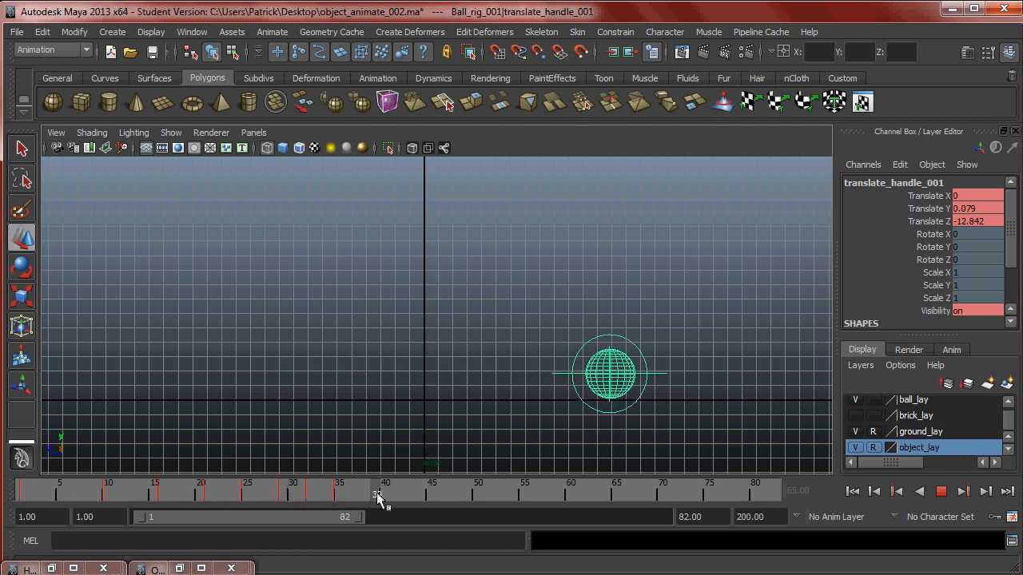
left_click_drag(359, 492, 327, 496)
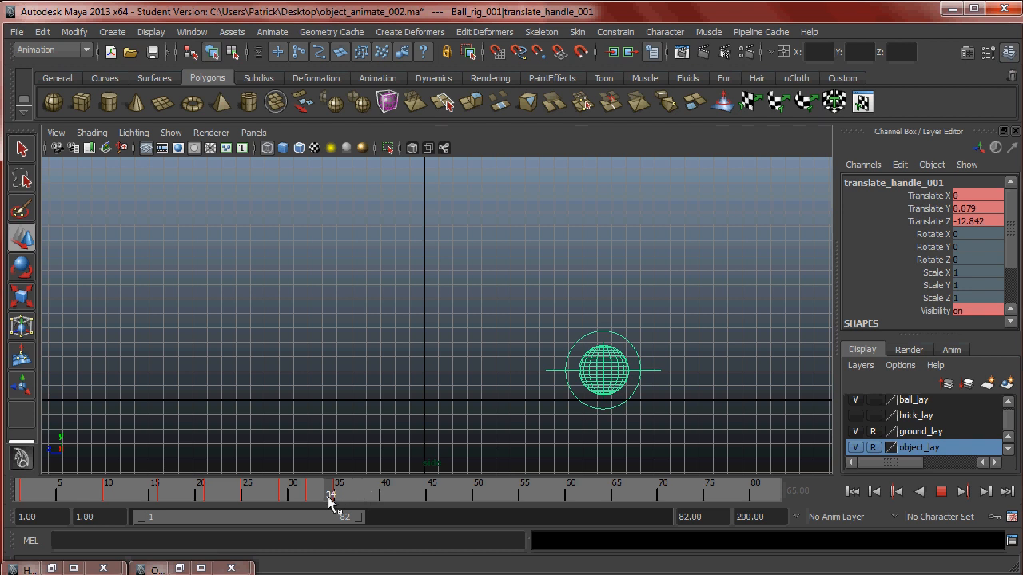
key("alt+v")
key("alt+v")
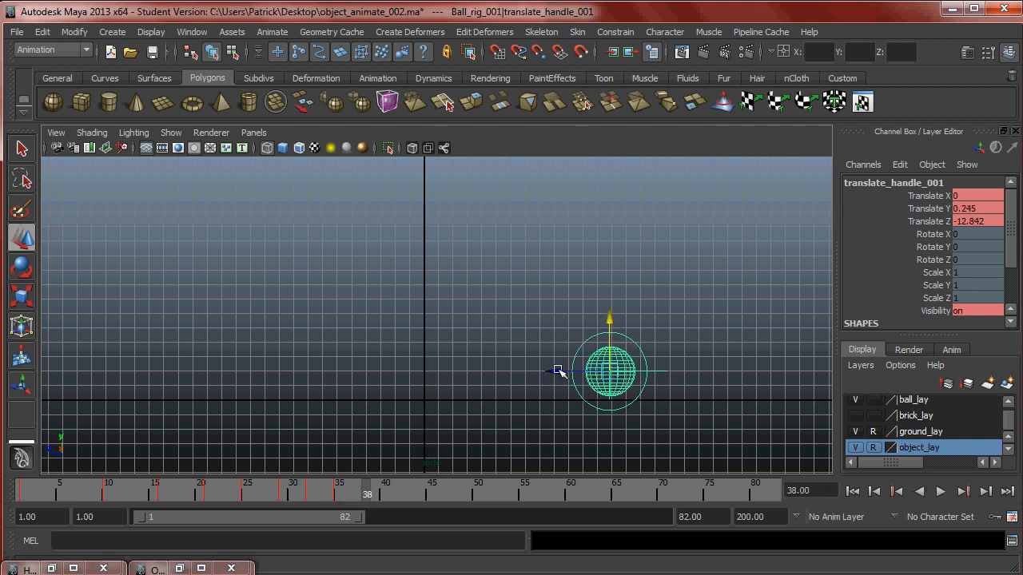
left_click_drag(559, 370, 565, 371)
key("alt+v")
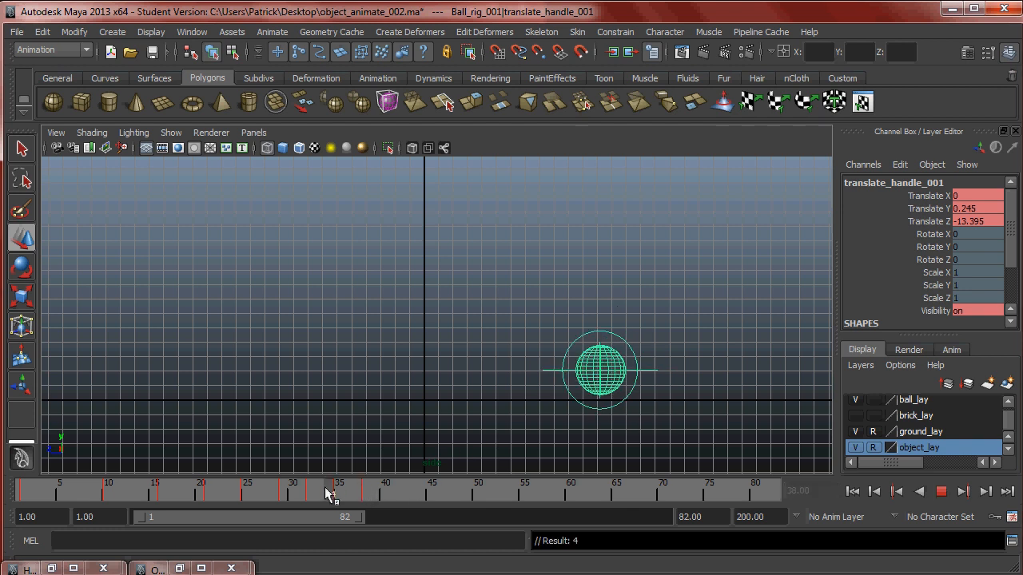
At frame 42, lower the ball to about Y 0.079, move it to about Z -14.998 and key it.
key("alt+v")
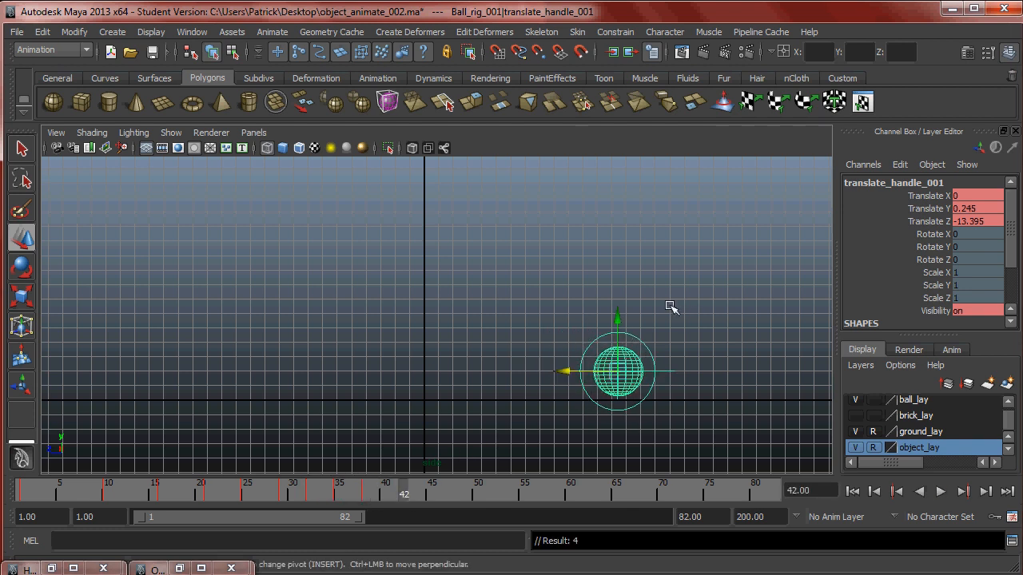
left_click_drag(620, 322, 622, 324)
left_click_drag(568, 372, 593, 377)
Play the animation from frame 1 to review the bounces through the final contact at frame 42.
left_click_drag(397, 493, 22, 490)
left_click(940, 492)
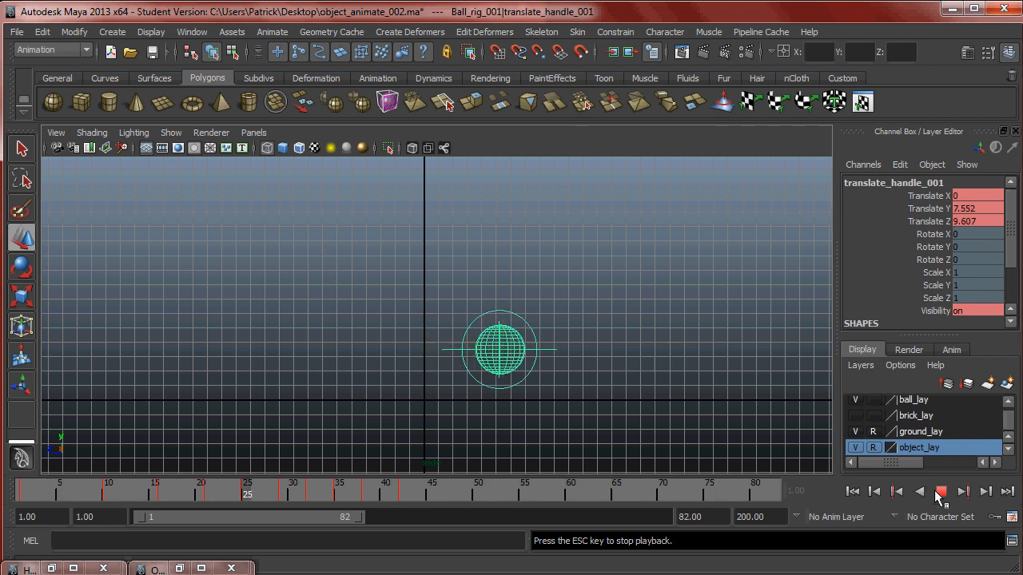
left_click(942, 492)
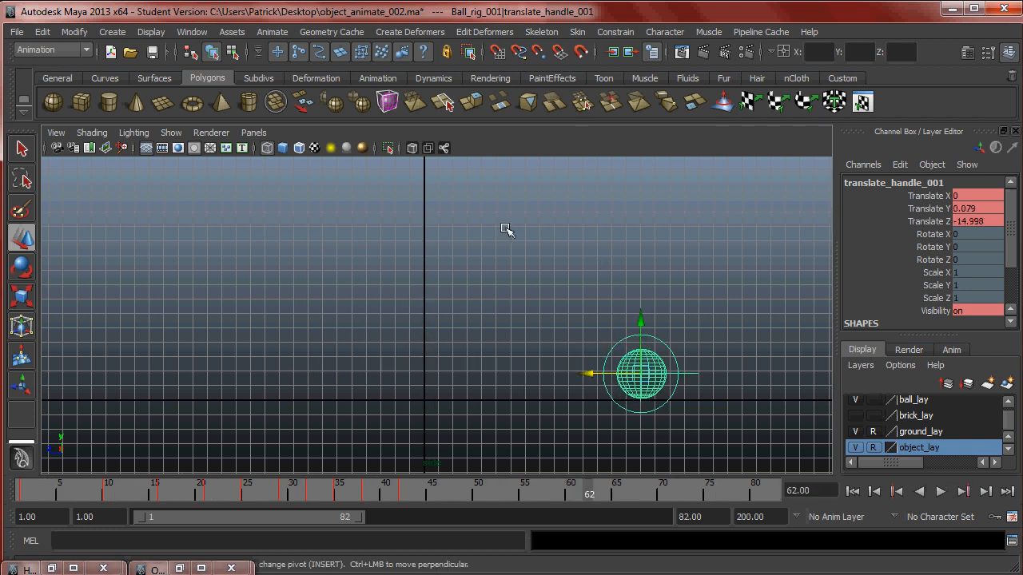
Open the Graph Editor for translate_handle_001 and place its window clear of the ball.
middle_click_drag(484, 320, 479, 320, "alt")
left_click(687, 357)
left_click_drag(711, 395, 712, 395)
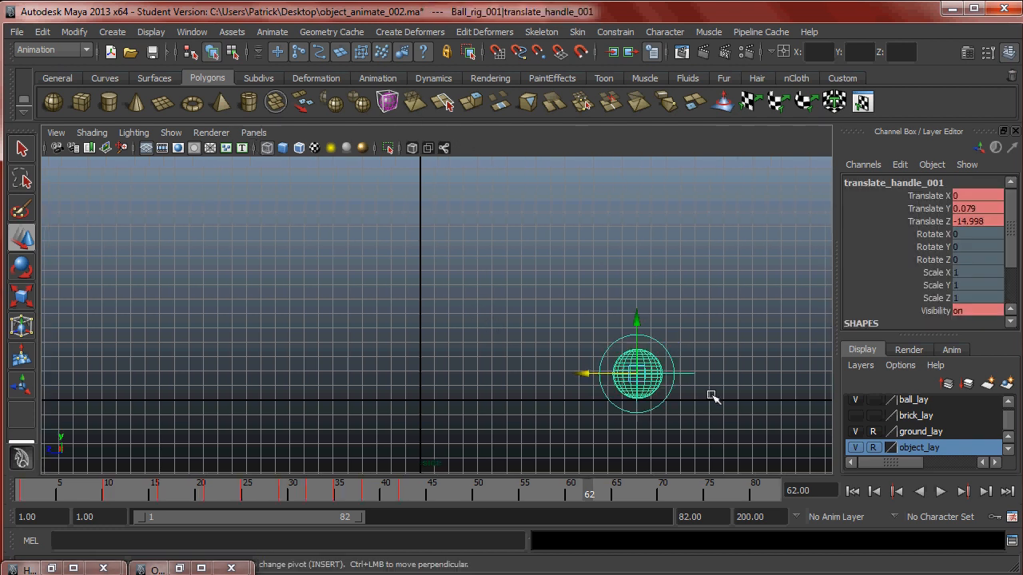
left_click(195, 32)
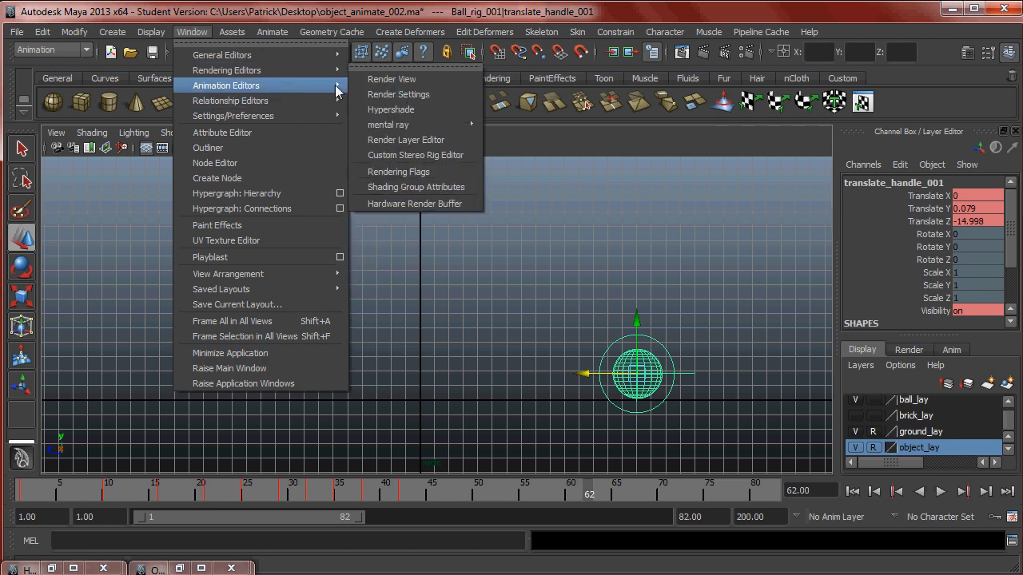
left_click(392, 94)
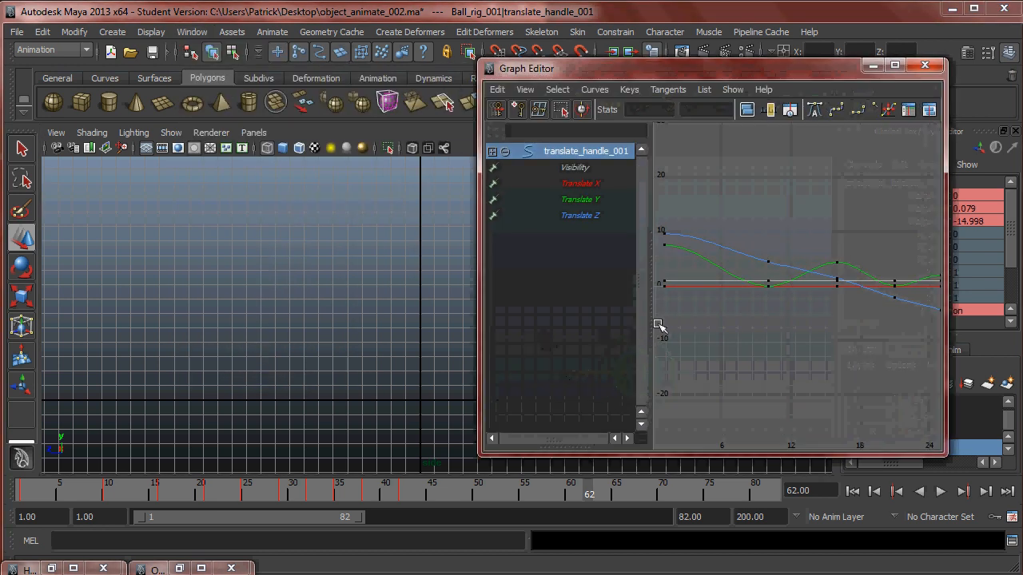
left_click_drag(767, 51, 716, 76)
left_click_drag(383, 88, 385, 82)
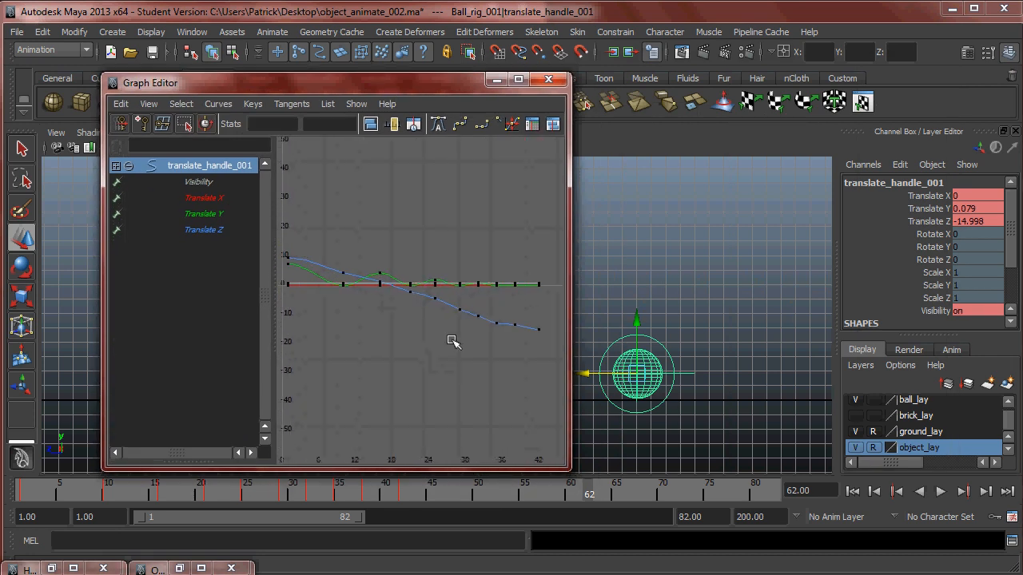
On the Translate Y curve, shift the keys from frame 25 onward one frame later.
left_click(214, 214)
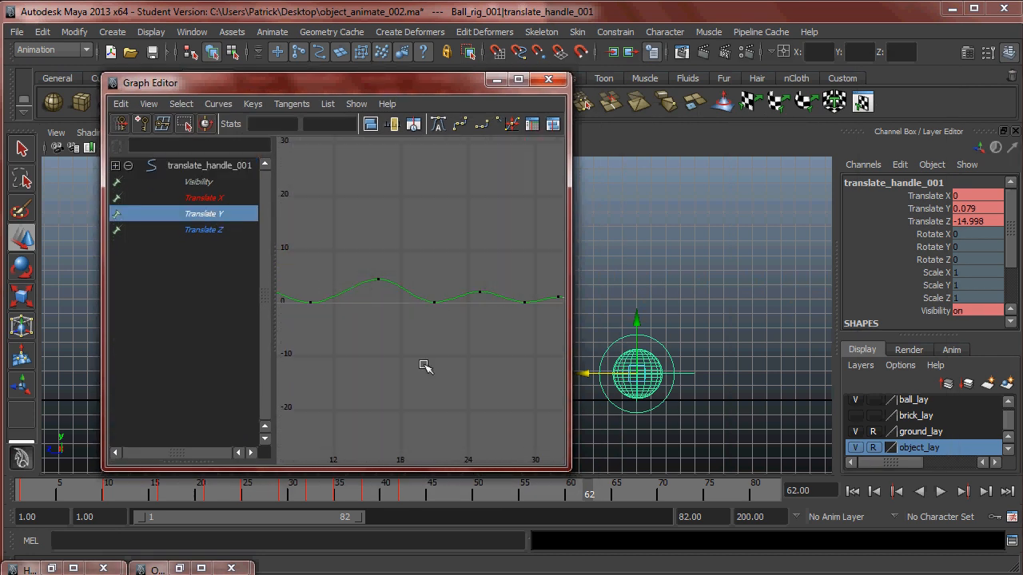
right_click_drag(534, 359, 456, 345, "alt")
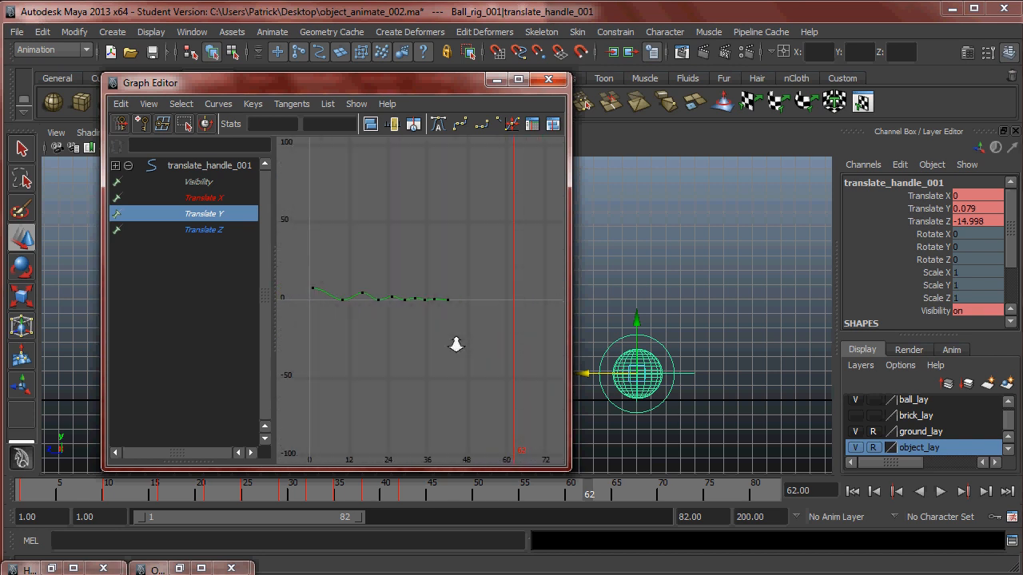
middle_click_drag(522, 342, 463, 331, "alt")
right_click_drag(463, 331, 411, 330, "alt")
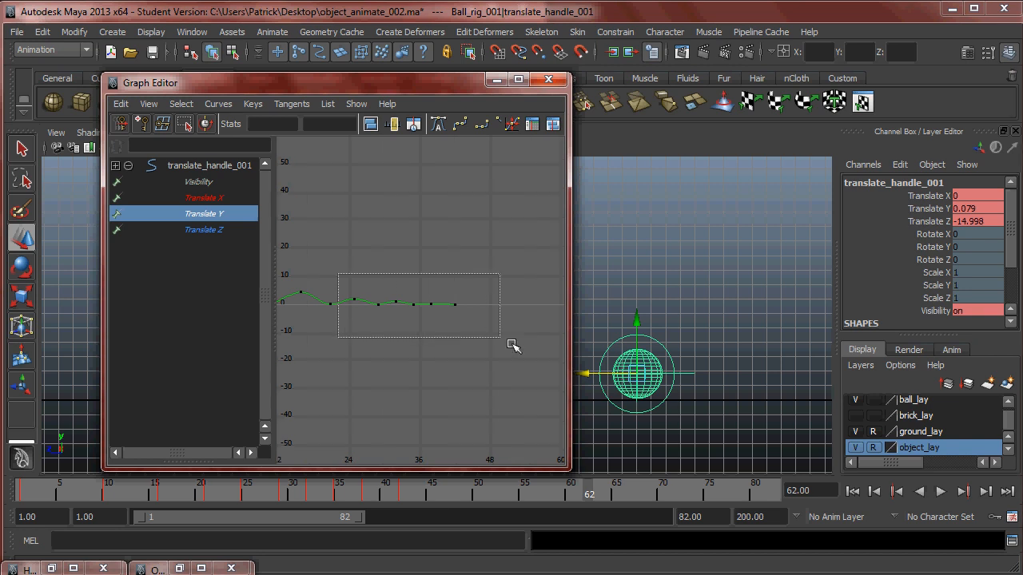
left_click_drag(492, 334, 493, 335)
key("f")
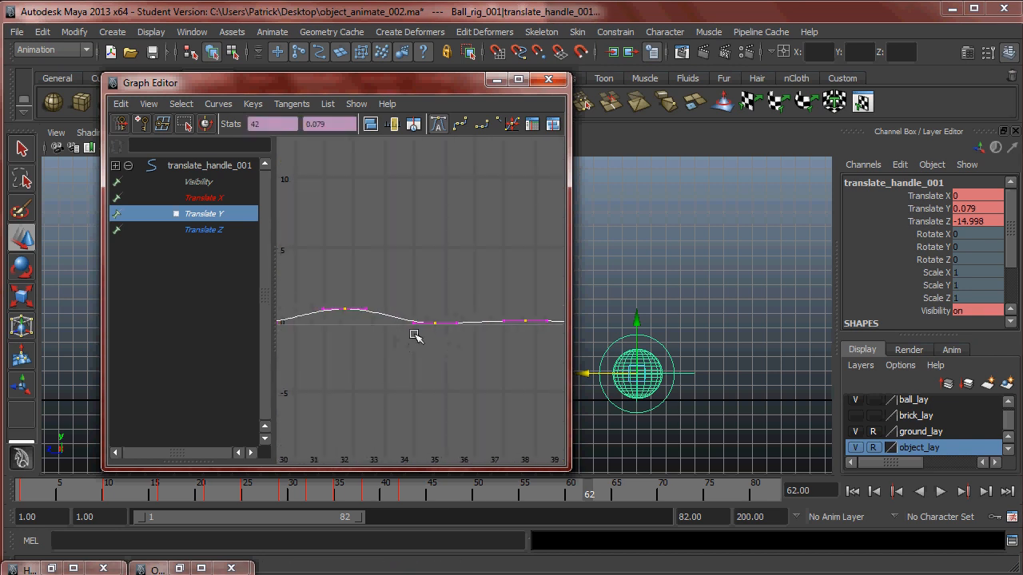
middle_click_drag(345, 311, 369, 309)
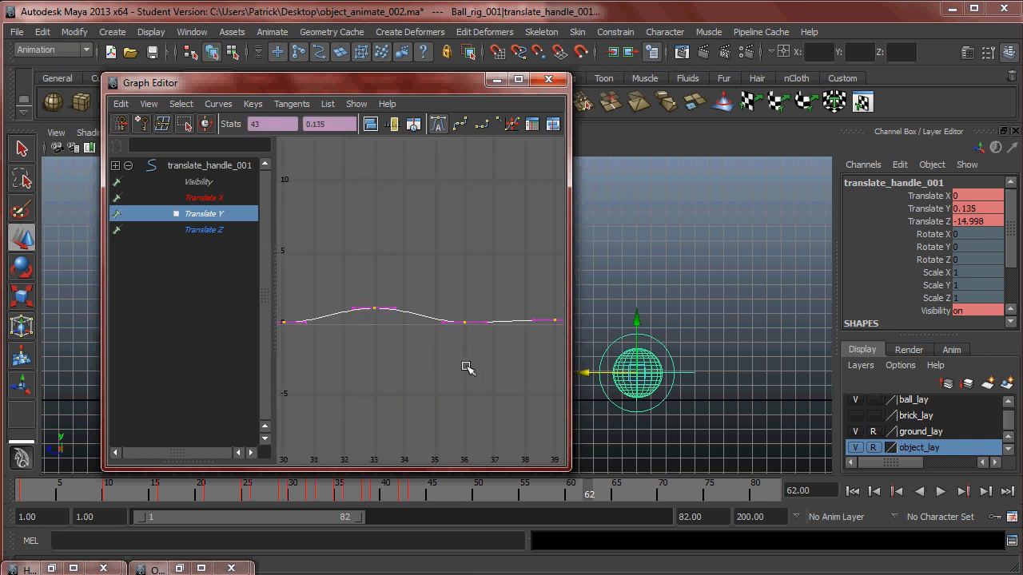
Shift the Translate Y keys from the ground contact at frame 36 onward one frame later.
scroll(459, 370, "down", 3)
left_click(385, 286)
left_click_drag(385, 285, 509, 344)
middle_click_drag(397, 306, 405, 308)
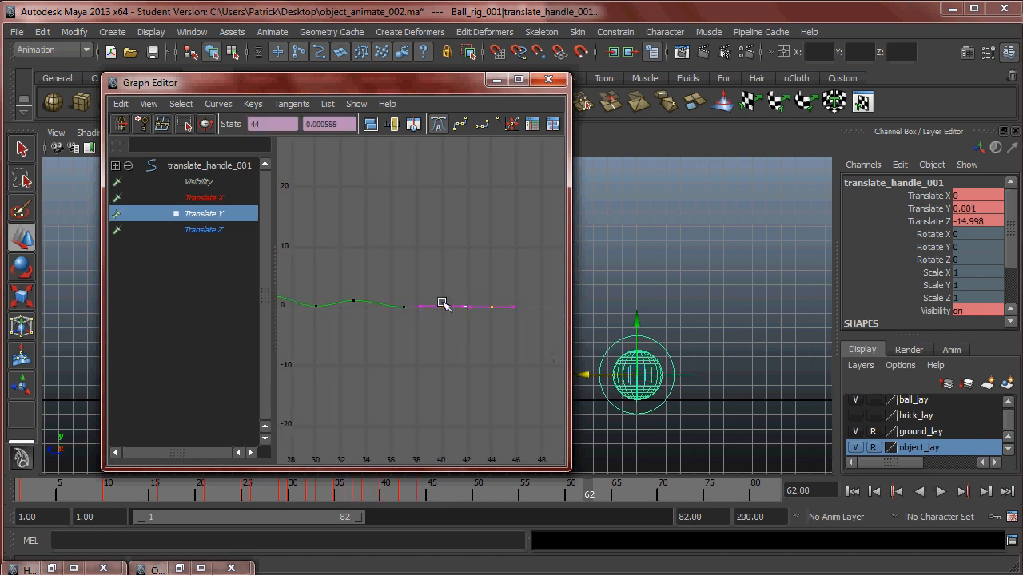
Move the last two Translate Y keys to frames 41 and 45, with the final key at about 0.135.
middle_click_drag(440, 304, 453, 303)
right_click_drag(453, 303, 455, 331, "alt")
middle_click_drag(456, 331, 268, 318, "alt")
scroll(436, 317, "down", 5)
left_click_drag(411, 291, 454, 331)
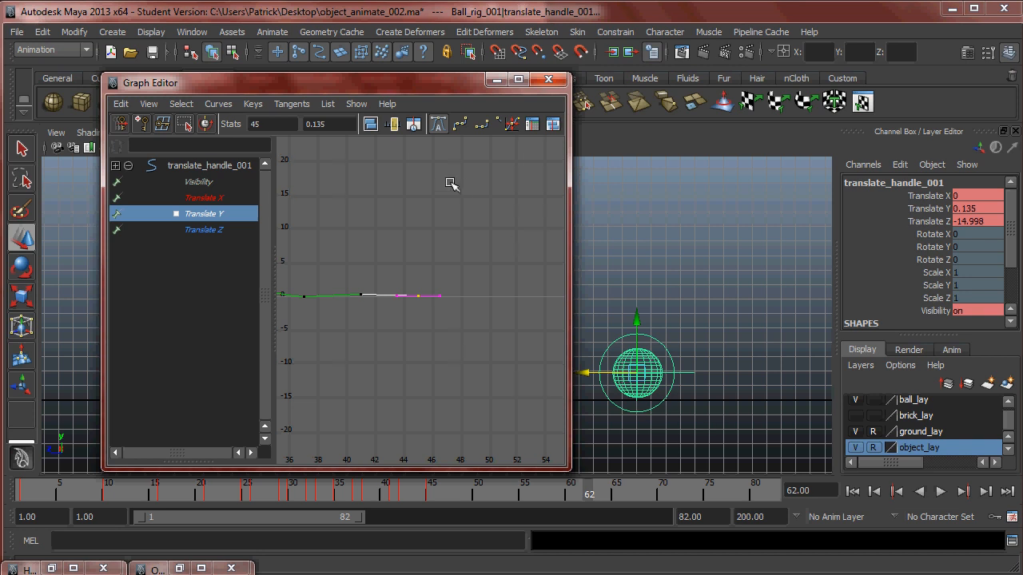
Minimize the Graph Editor, play the retimed bounces from frame 1 and scrub through the end of the motion.
left_click(496, 80)
left_click_drag(571, 491, 23, 492)
left_click(940, 492)
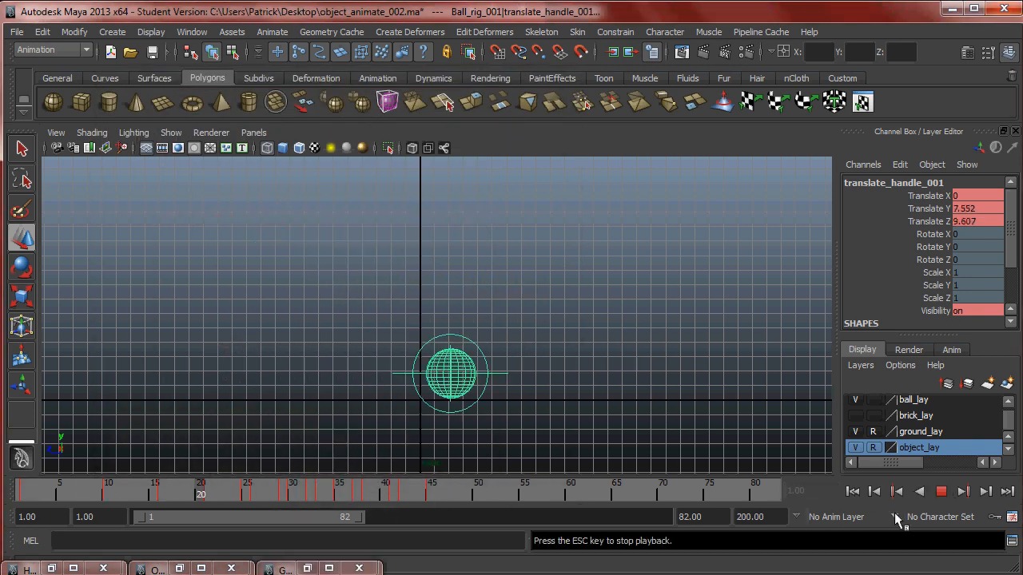
left_click(942, 491)
left_click_drag(512, 494, 432, 522)
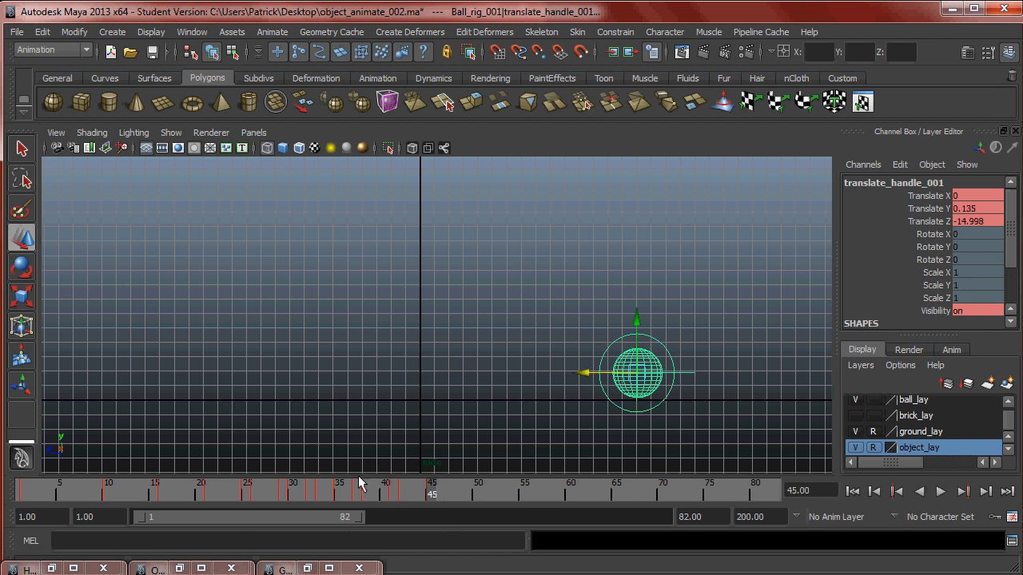
Reopen the Graph Editor and lower the last Translate Z keys, bringing the final key at frame 42 to about -15.885.
left_click(308, 568)
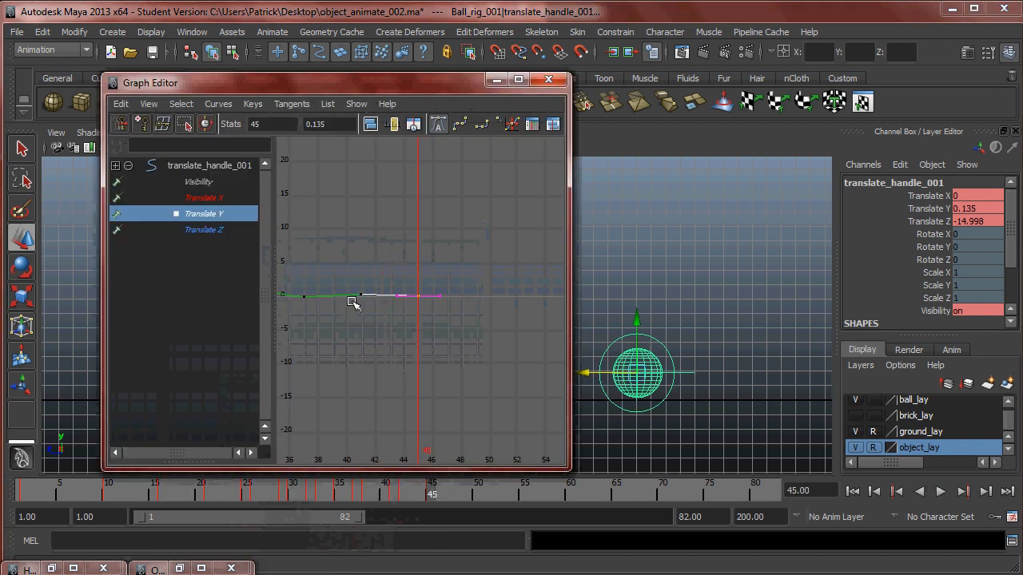
left_click(202, 232)
right_click_drag(314, 281, 379, 265, "alt")
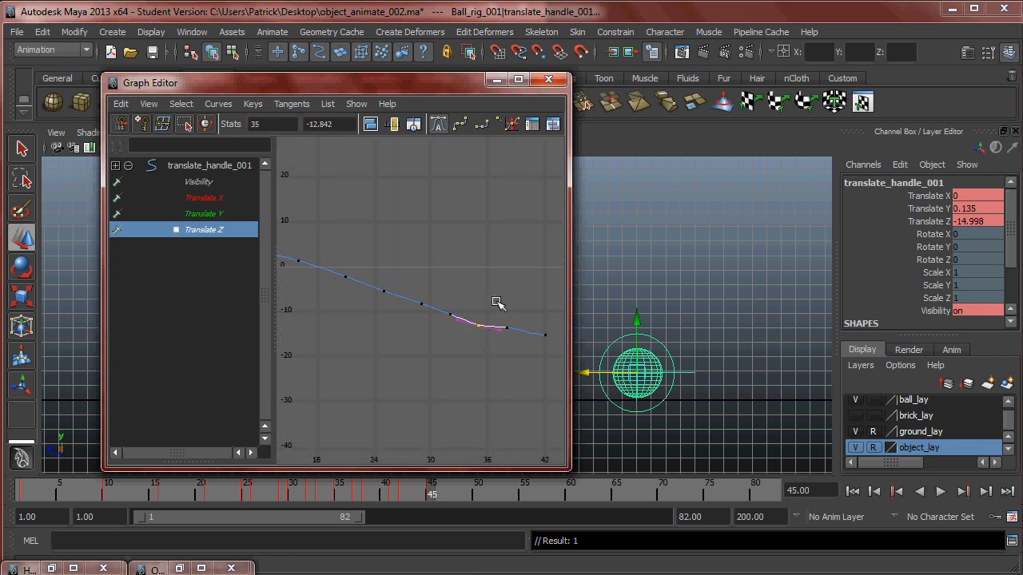
left_click_drag(562, 357, 562, 357)
middle_click_drag(494, 320, 503, 331)
right_click_drag(504, 331, 339, 276, "alt")
right_click_drag(395, 314, 358, 279, "alt")
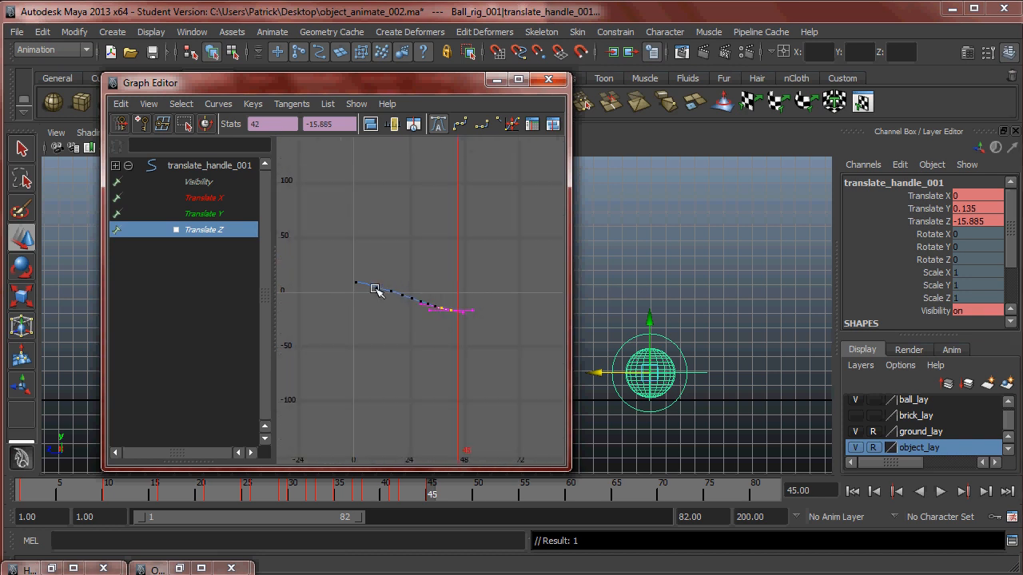
Raise the final Translate Z key to about -14.884, and lift the last three keys together until the final one sits at -13.74.
right_click_drag(461, 304, 528, 322, "alt")
middle_click_drag(487, 334, 483, 326)
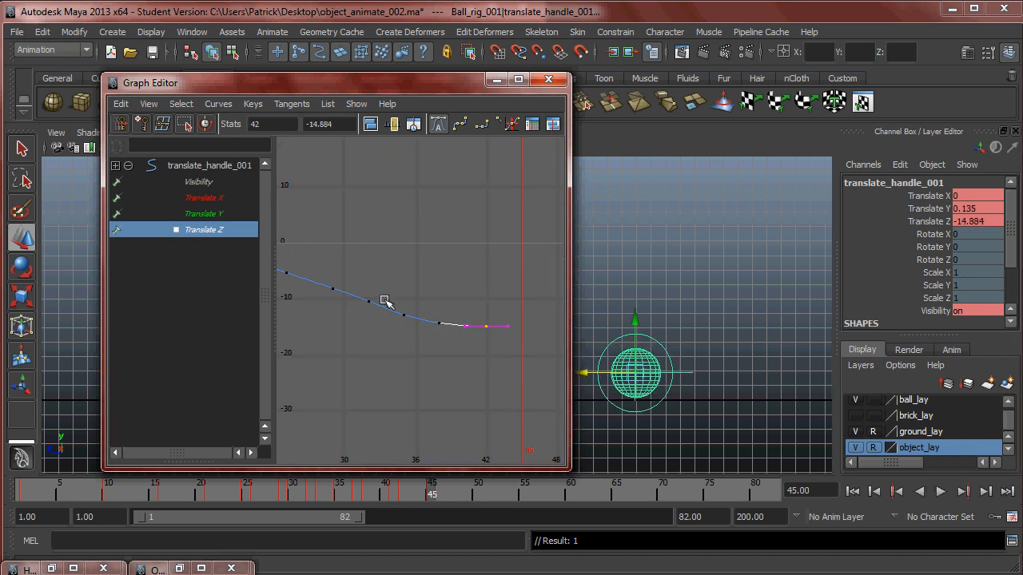
left_click_drag(398, 307, 486, 336)
middle_click_drag(486, 336, 486, 319)
left_click_drag(331, 265, 344, 299)
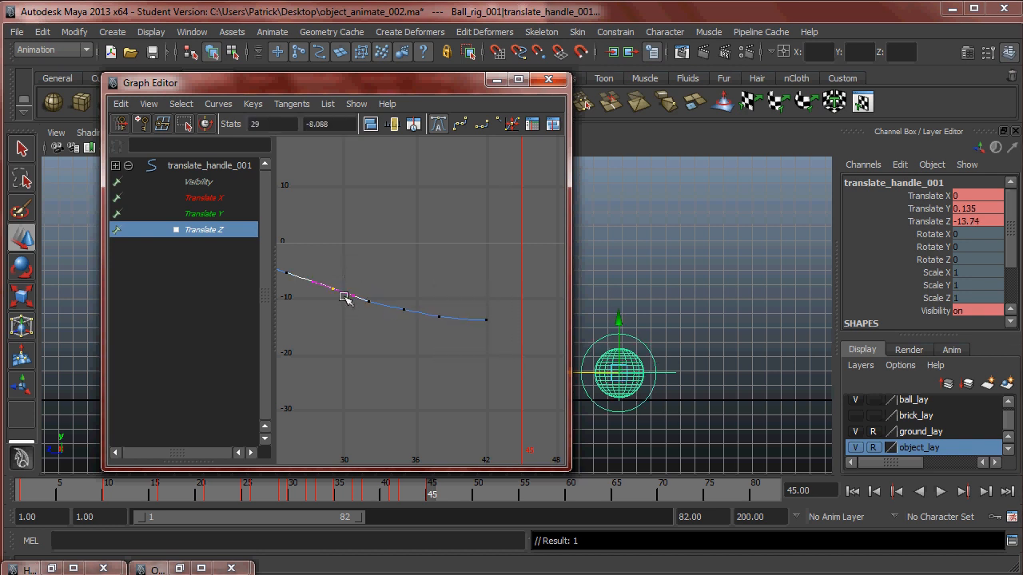
Shift the last four Translate Z keys one frame later and raise the keys from frame 25 onward, with the final key at about -13.11.
left_click_drag(404, 315, 563, 394)
middle_click_drag(443, 316, 492, 329)
right_click_drag(469, 324, 408, 291, "alt")
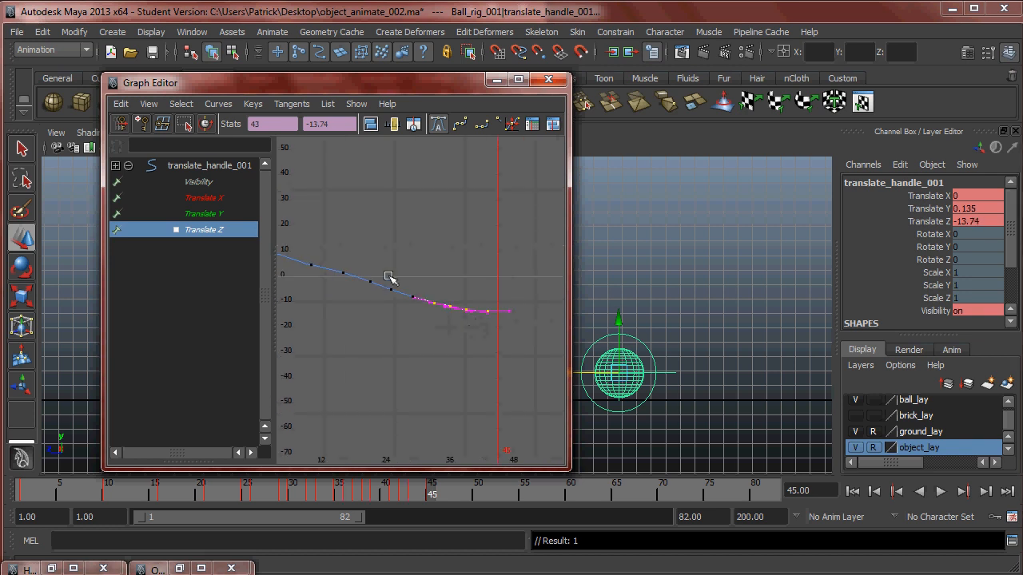
middle_click_drag(452, 307, 454, 309)
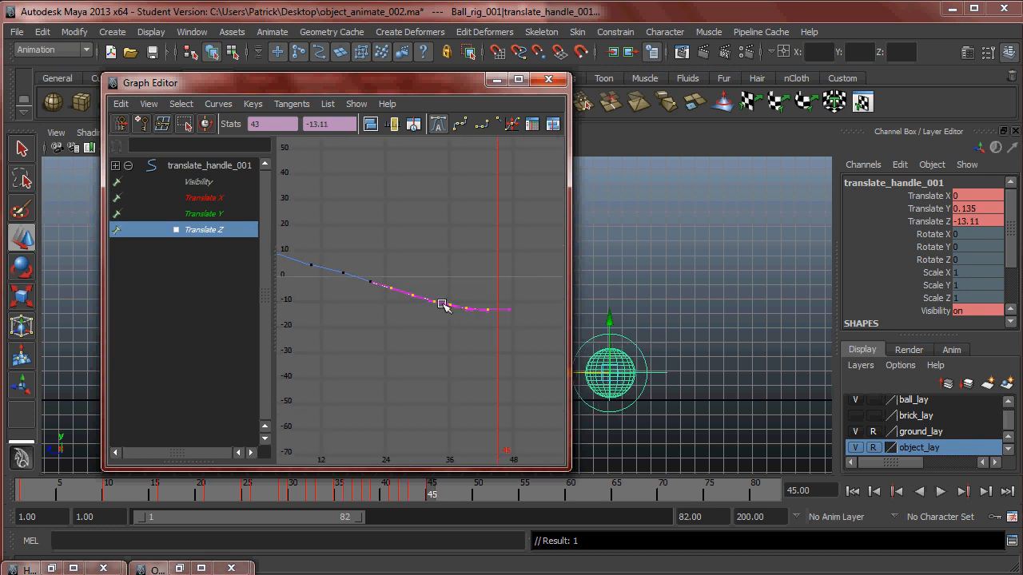
left_click_drag(365, 279, 373, 289)
Minimize the Graph Editor, play the bounce several times and review the Translate Z curve and the timing of the last bounces.
left_click_drag(432, 494, 107, 499)
left_click(496, 79)
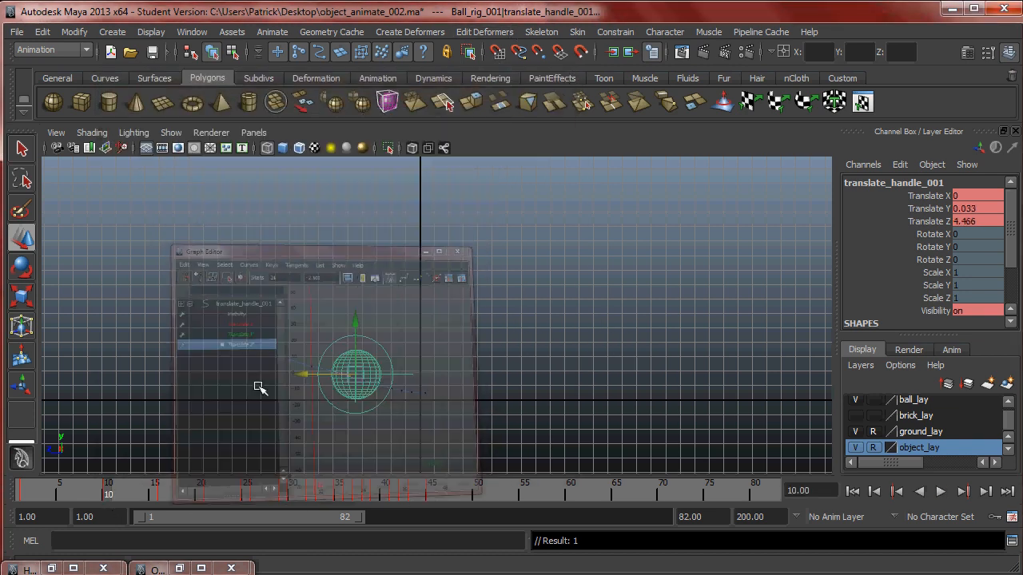
key("alt+v")
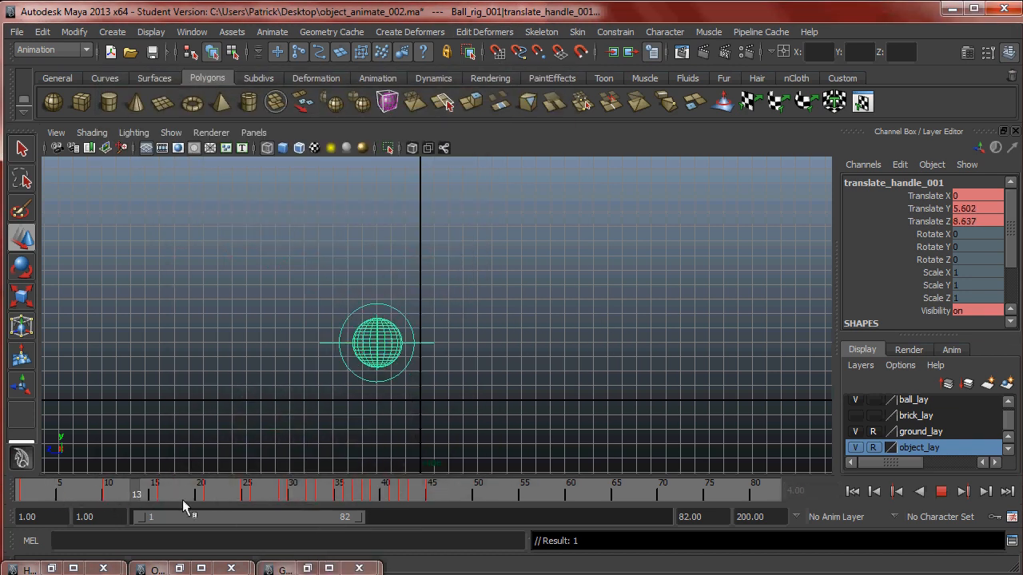
key("alt+v")
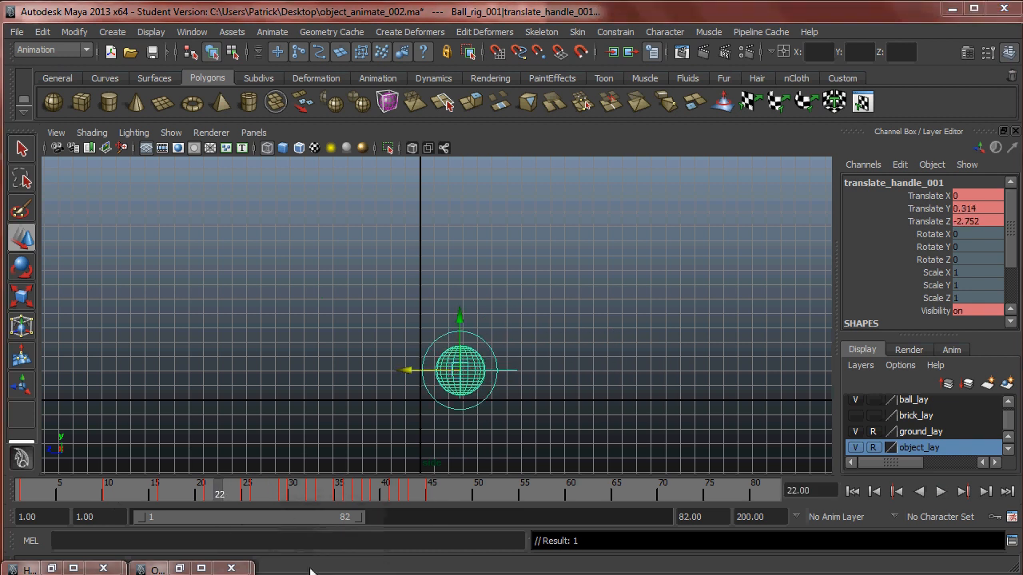
double_click(311, 570)
right_click_drag(487, 339, 466, 326, "alt")
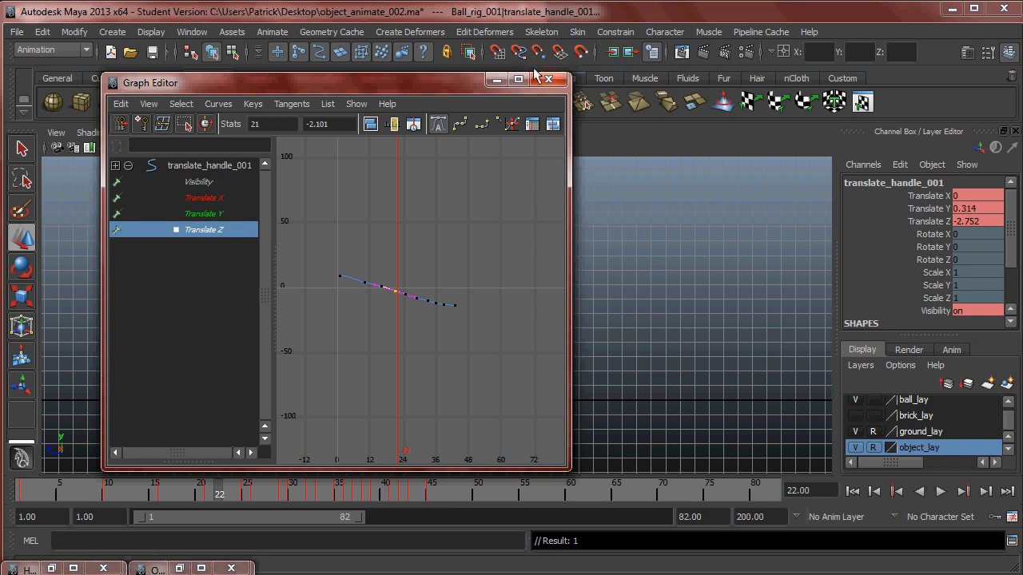
left_click(496, 79)
left_click(41, 492)
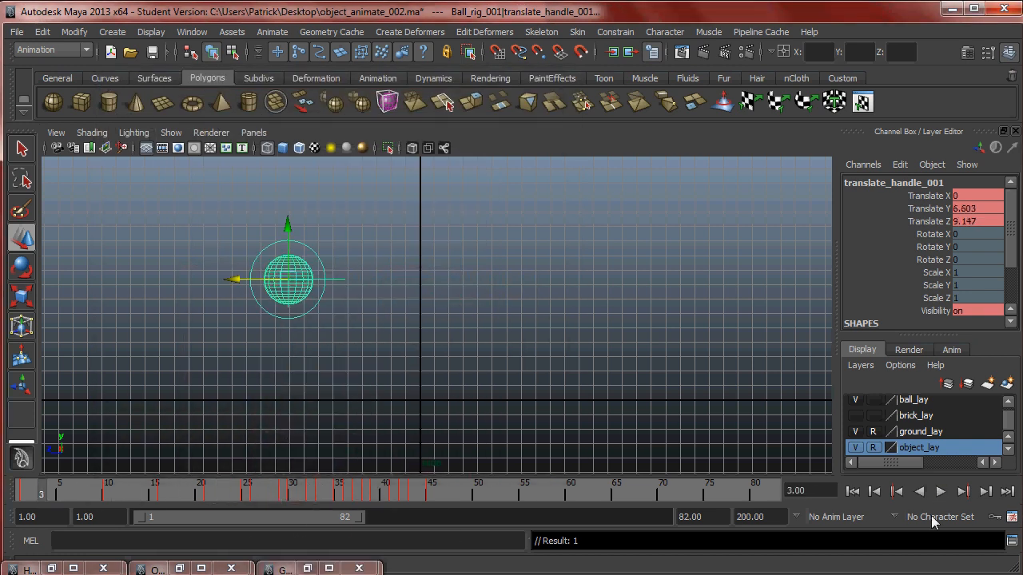
left_click(941, 491)
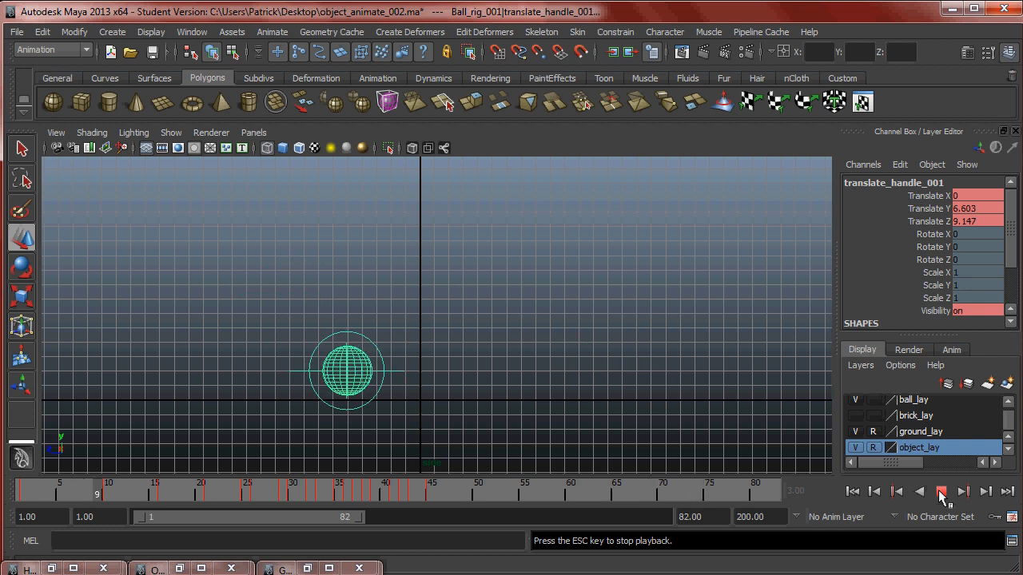
left_click(941, 492)
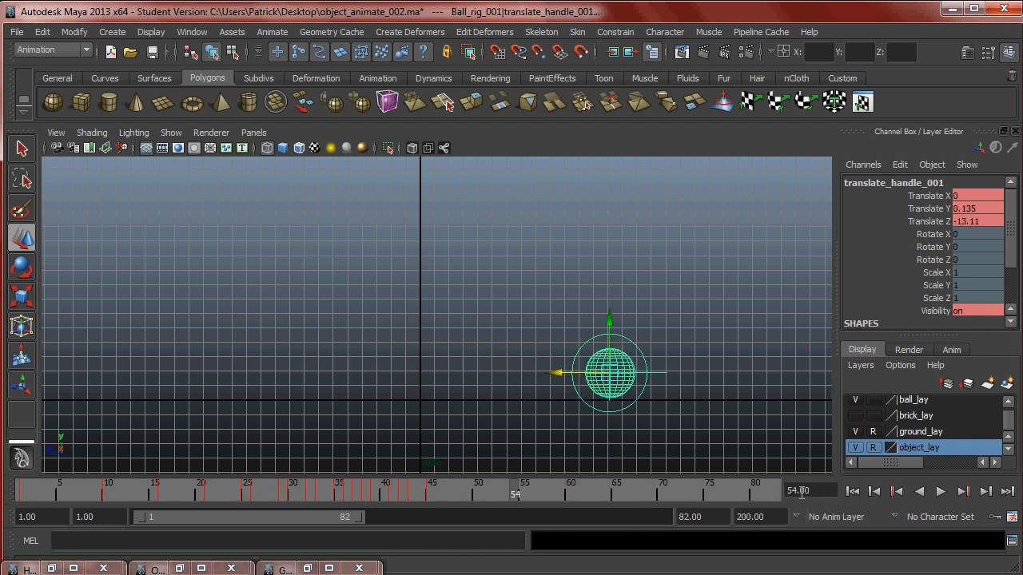
key("alt+v")
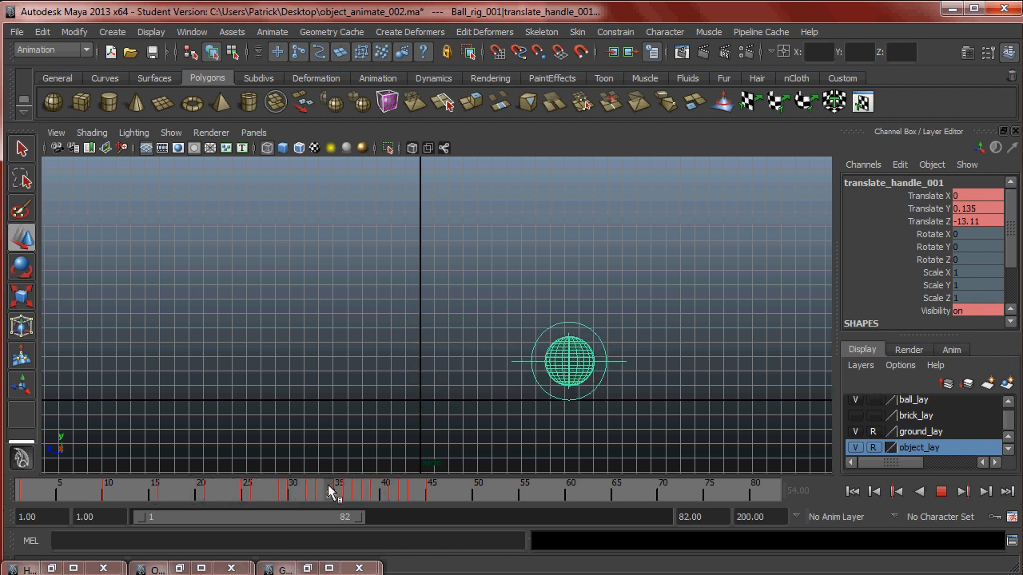
key("alt+v")
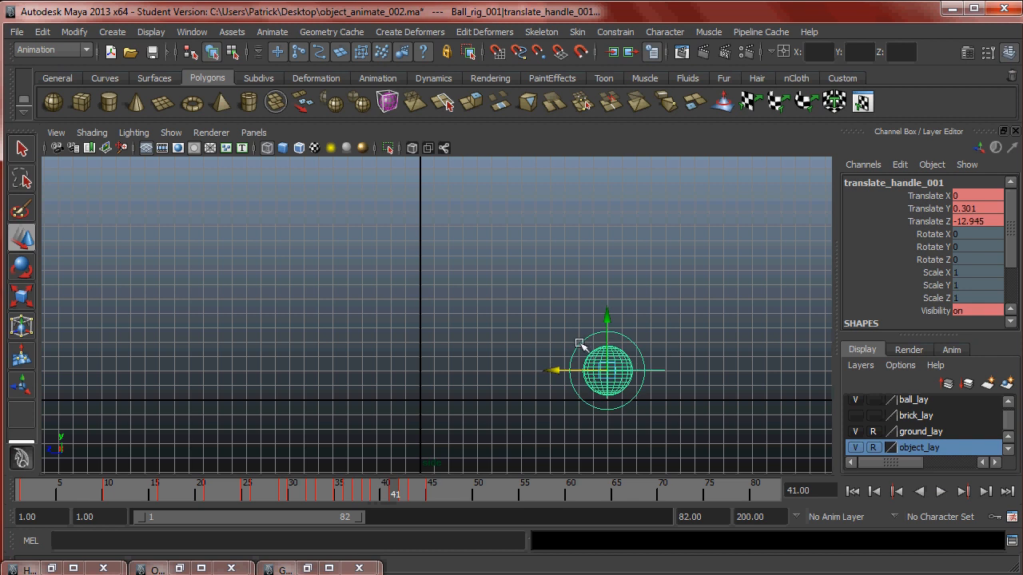
At frame 42, pull the ball back along Z to a Translate Z of about -12.238.
left_click(404, 496)
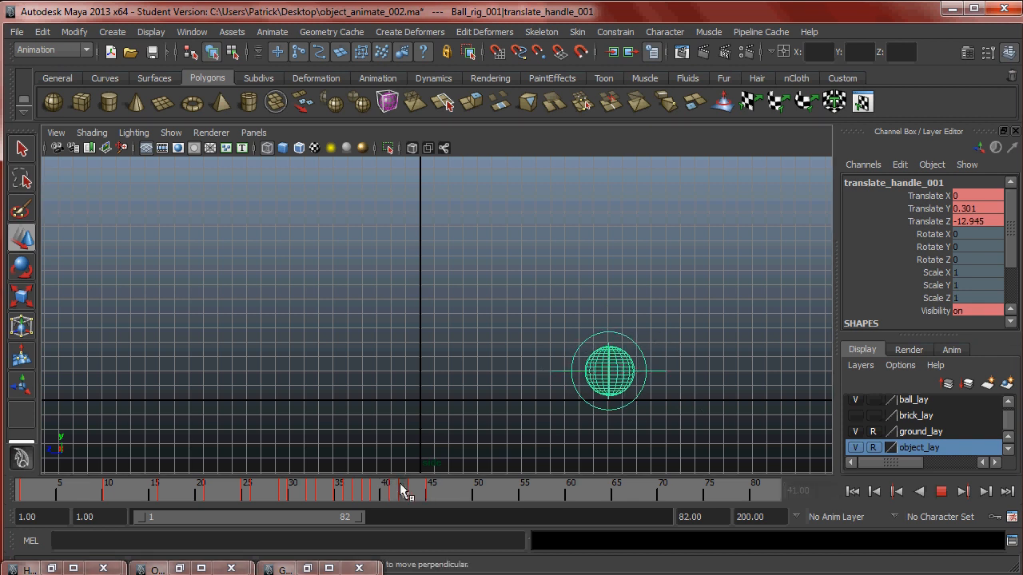
left_click_drag(558, 375, 546, 375)
key("alt+v")
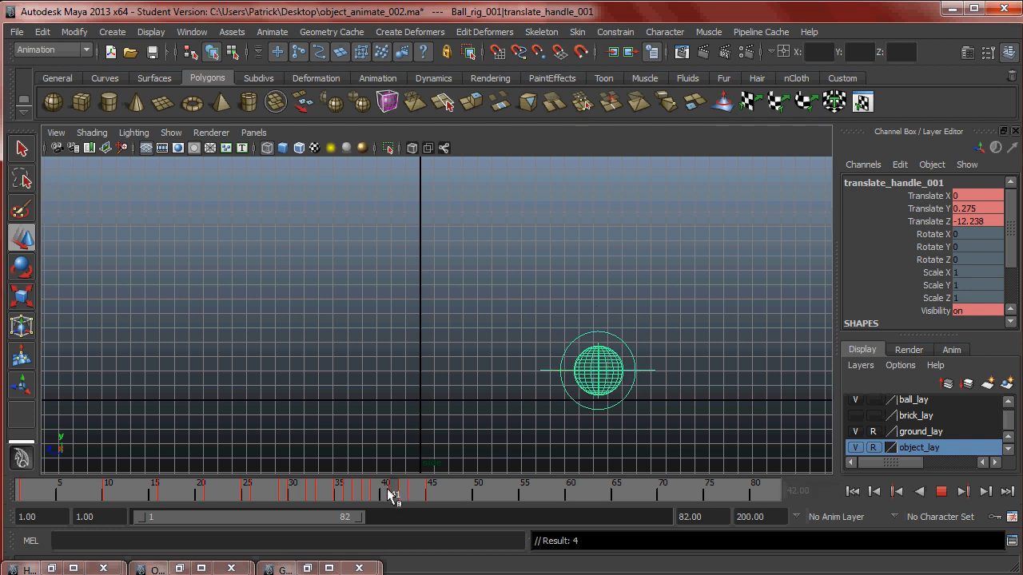
key("alt+v")
Delete the ball's keys at frames 43 and 45 from the timeline.
right_click(416, 493)
mouse_move(476, 375)
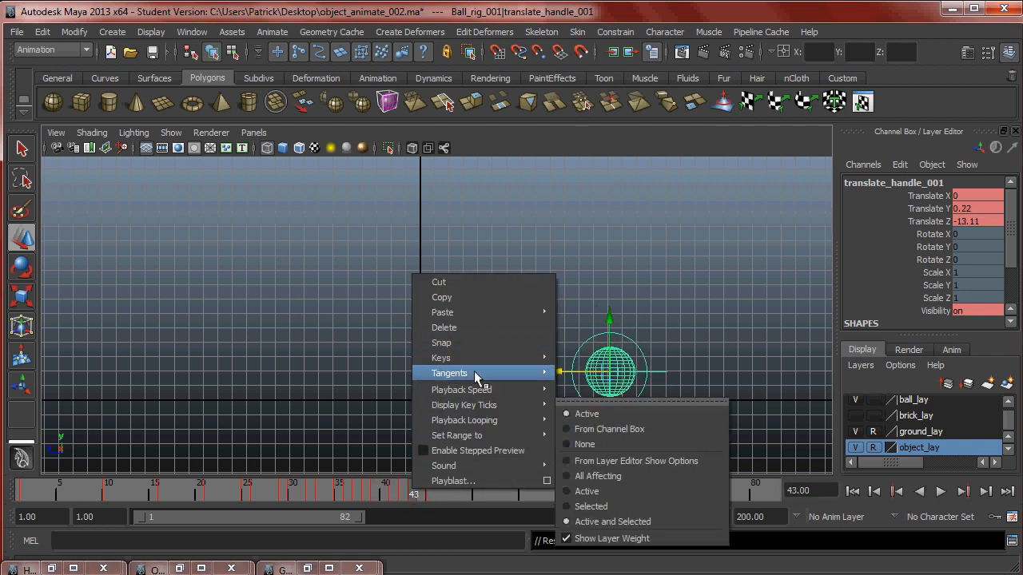
left_click(471, 328)
left_click_drag(414, 489, 439, 496)
right_click(439, 496)
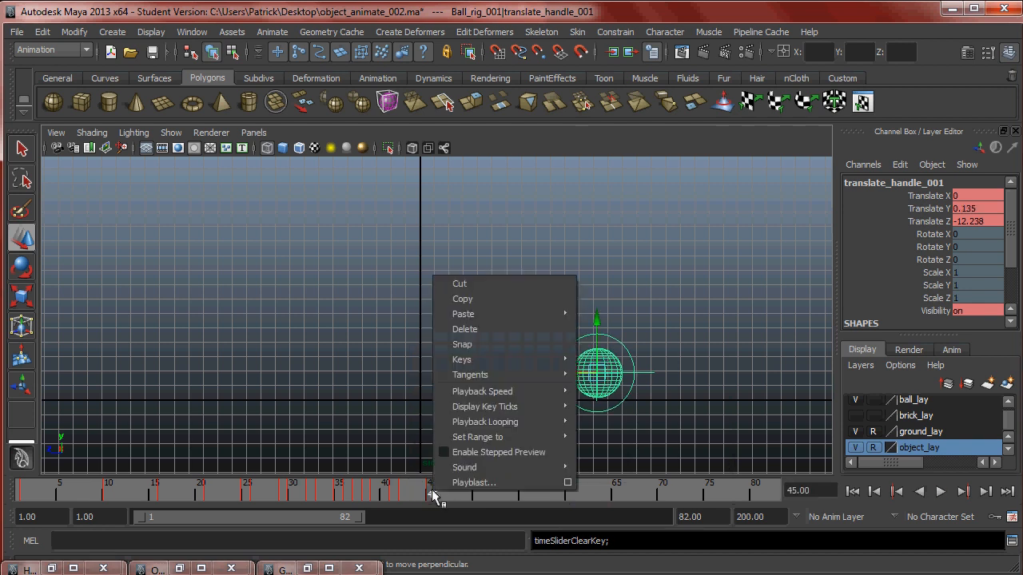
left_click(485, 335)
Delete the remaining keys from frame 38 onward and play back the shortened animation.
key("alt+v")
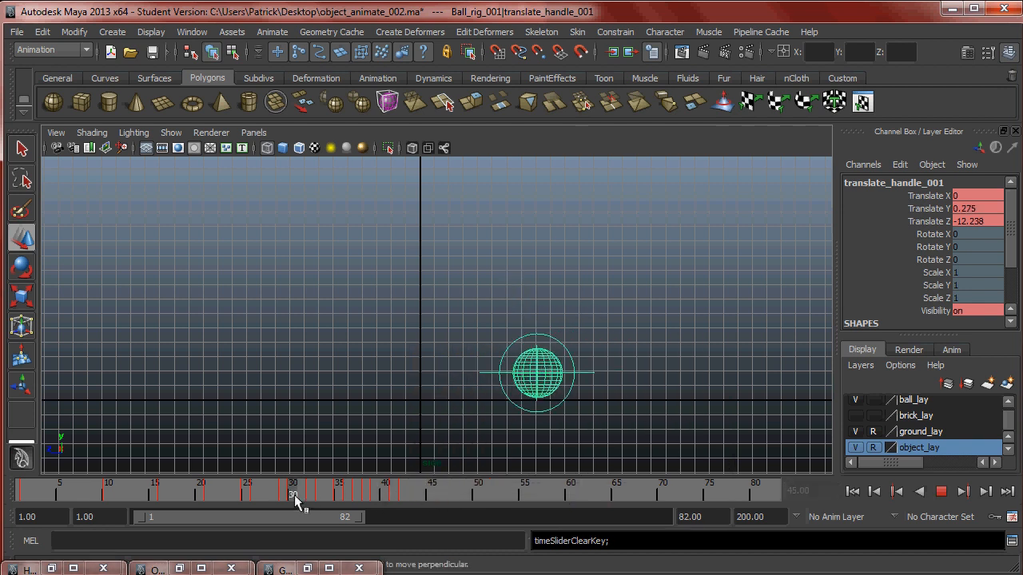
left_click(368, 496)
left_click_drag(369, 497, 226, 494, "shift")
right_click(431, 495)
left_click(445, 344)
left_click(941, 491)
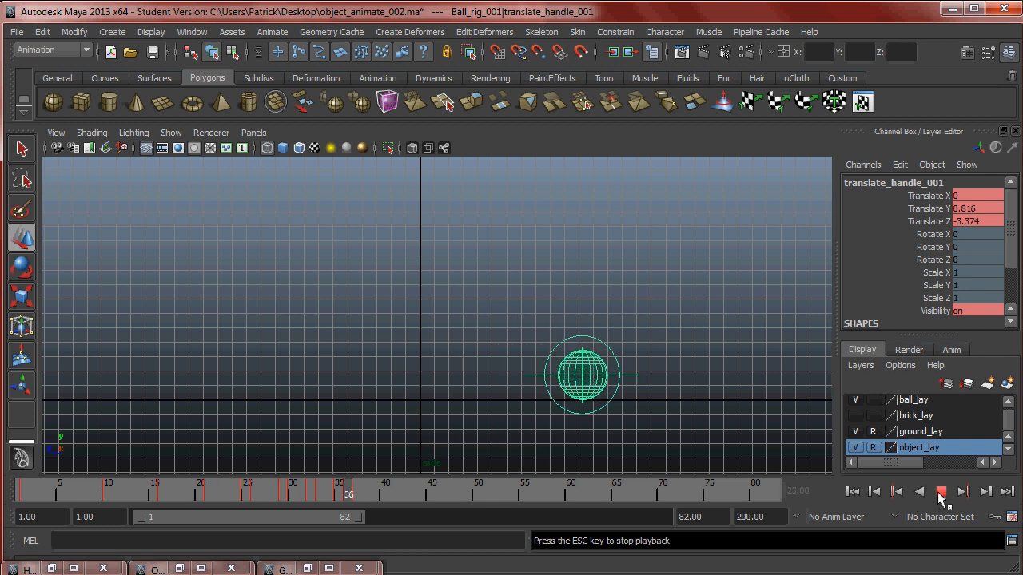
left_click(941, 492)
Move the ball to a new bounce peak at frame 40 and a ground contact at frame 45, with Translate Y 0.111 and Translate Z -13.313.
left_click_drag(409, 497, 384, 516)
left_click_drag(587, 376, 605, 368)
left_click_drag(392, 493, 431, 493)
left_click_drag(599, 367, 622, 375)
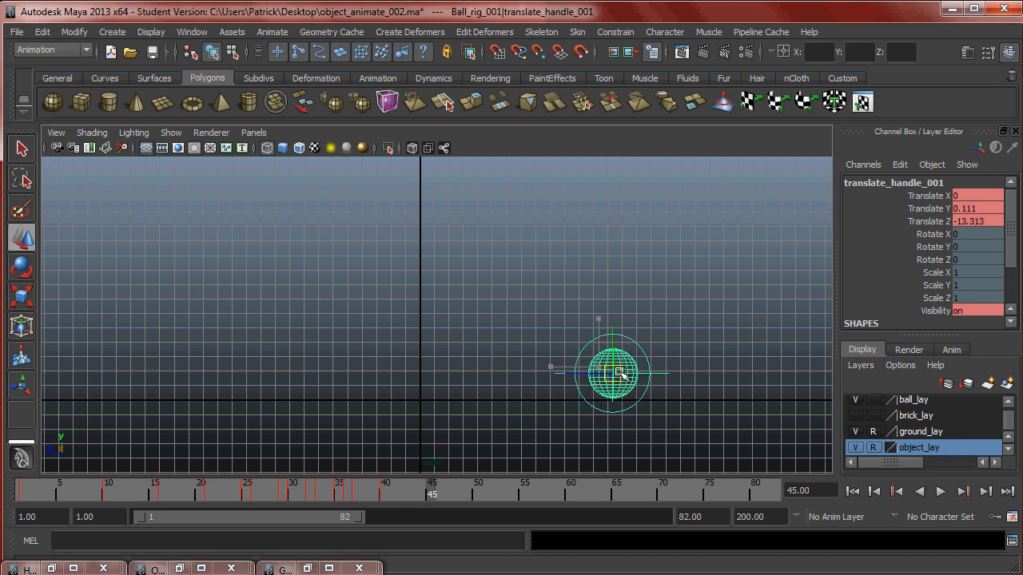
left_click_drag(385, 492, 88, 492)
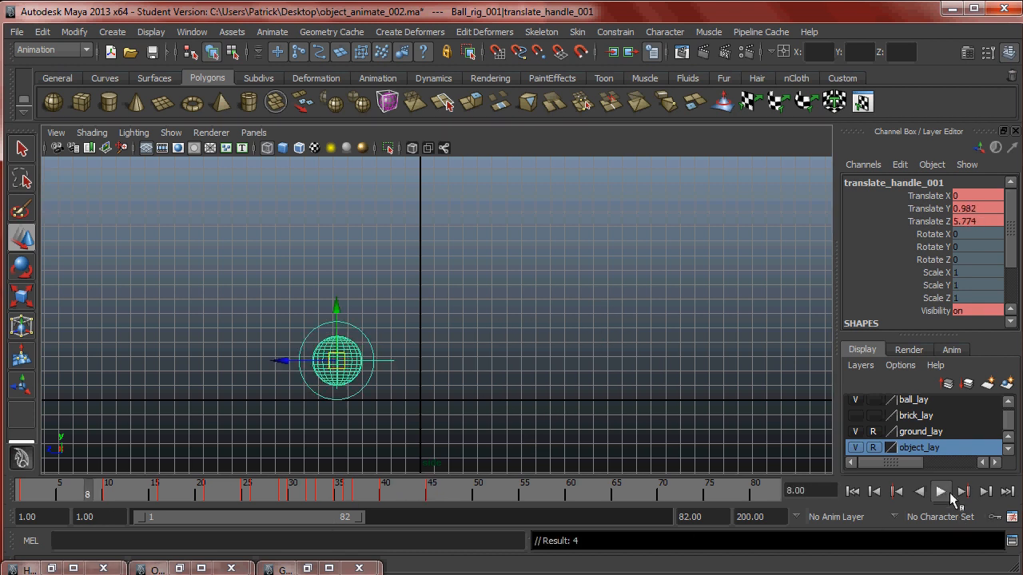
left_click(946, 493)
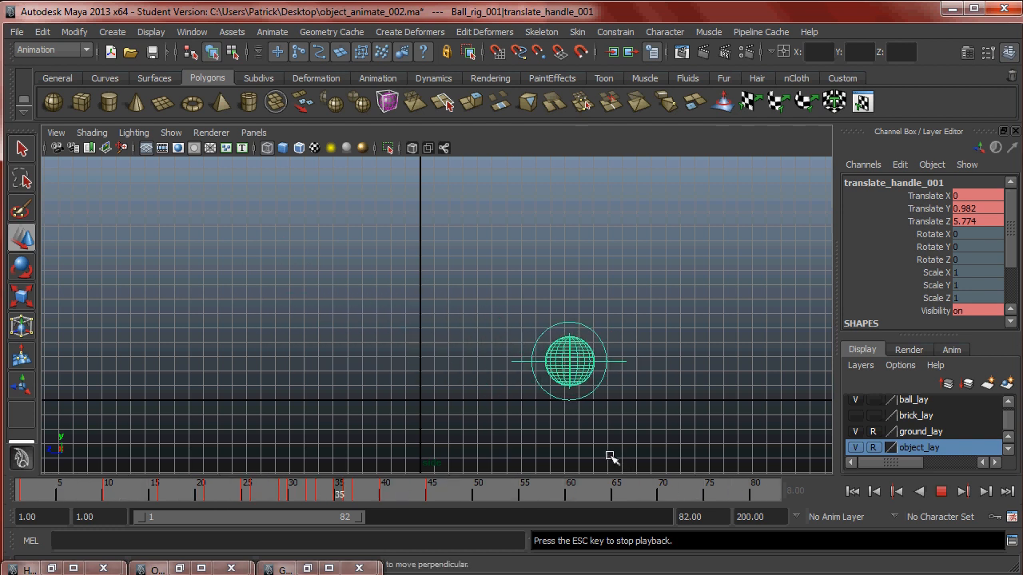
Adjust the ball at frame 40 to Translate Y 0.332 and Z -12.207, and at frame 45 to Translate Z -12.539.
left_click_drag(571, 481, 387, 495)
left_click_drag(601, 316, 603, 319)
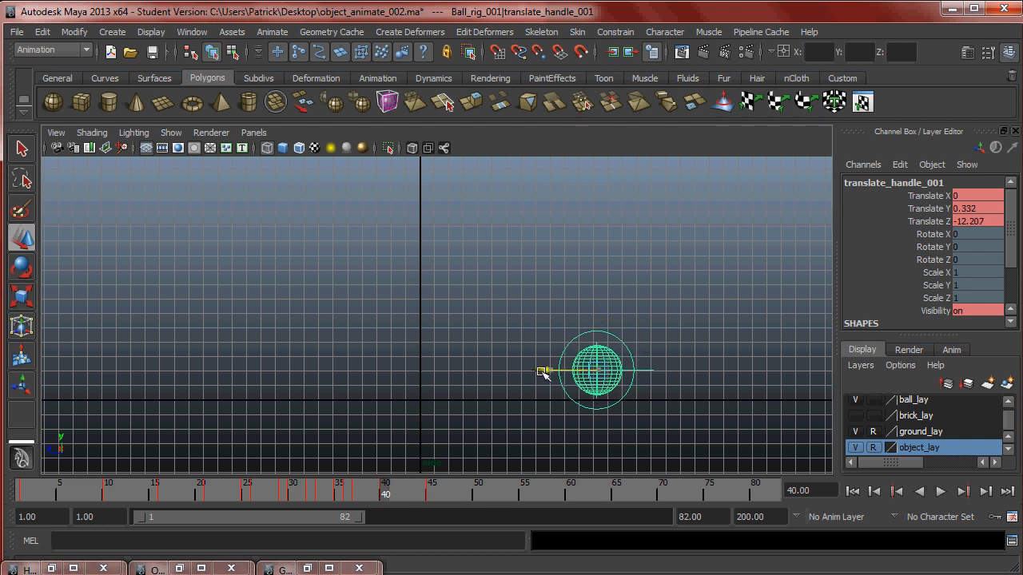
key("alt+v")
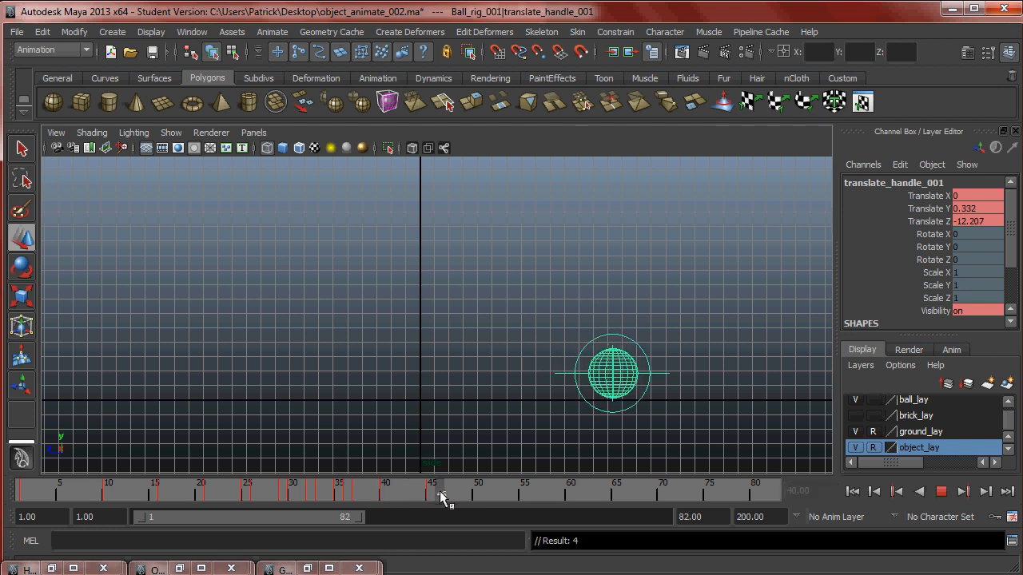
key("alt+v")
left_click_drag(560, 372, 550, 377)
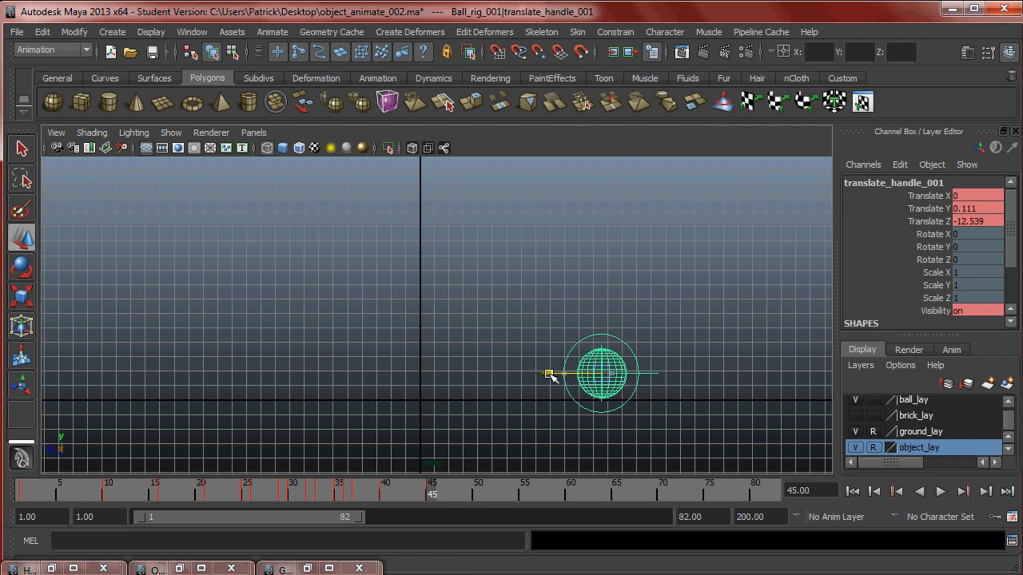
left_click_drag(416, 487, 276, 493)
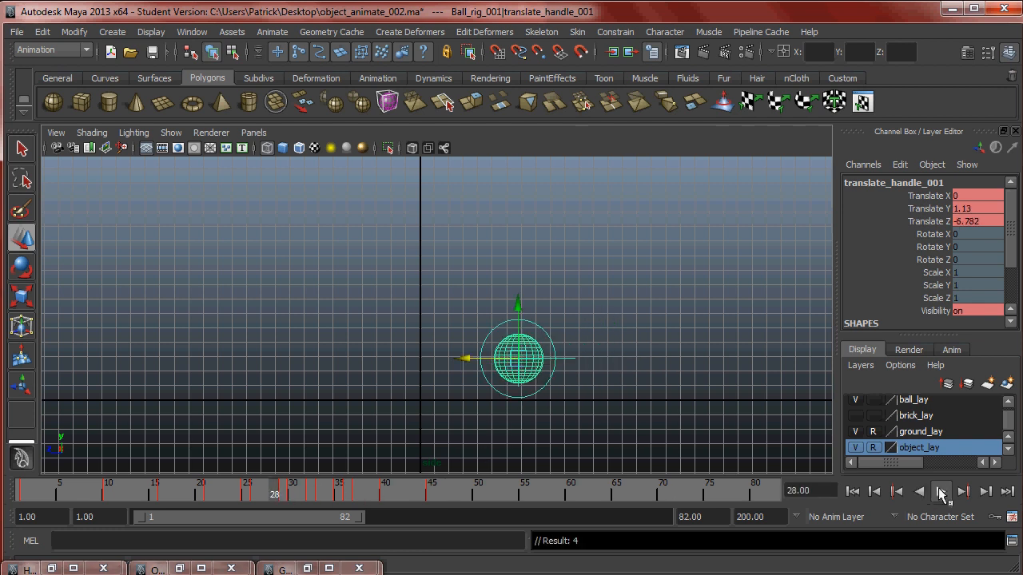
left_click(940, 492)
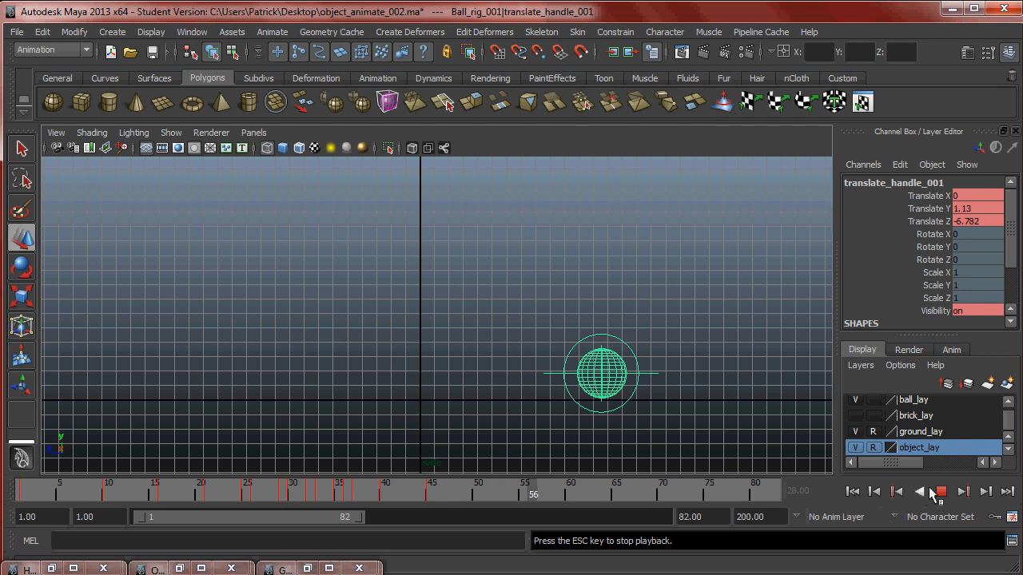
Add a small bounce at frame 49 with Translate Y 0.277 and Z -13.092, and land the ball at frame 53 with Translate Y 0.056.
left_click(206, 495)
left_click_drag(206, 495, 450, 497)
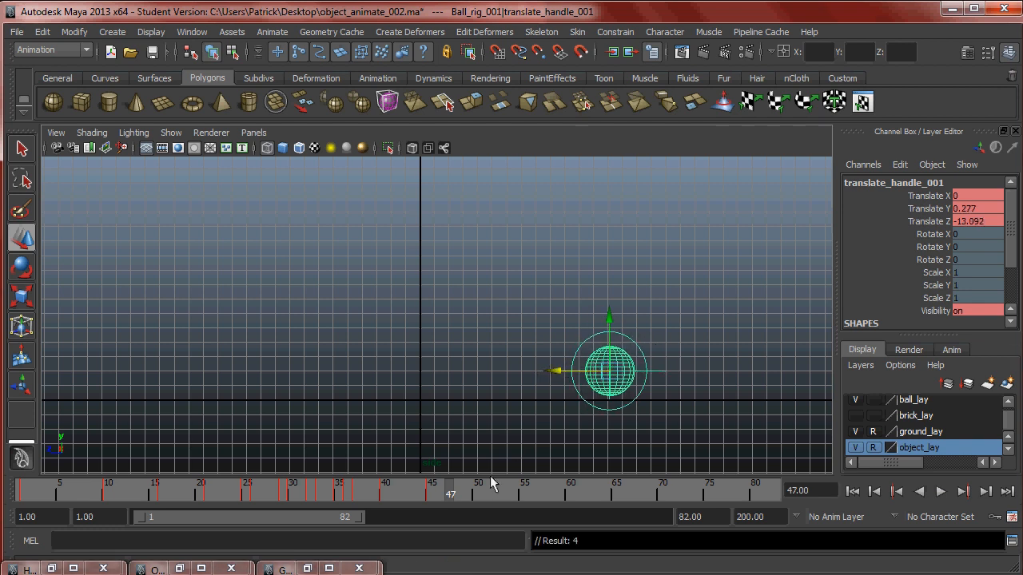
left_click_drag(481, 491, 458, 493)
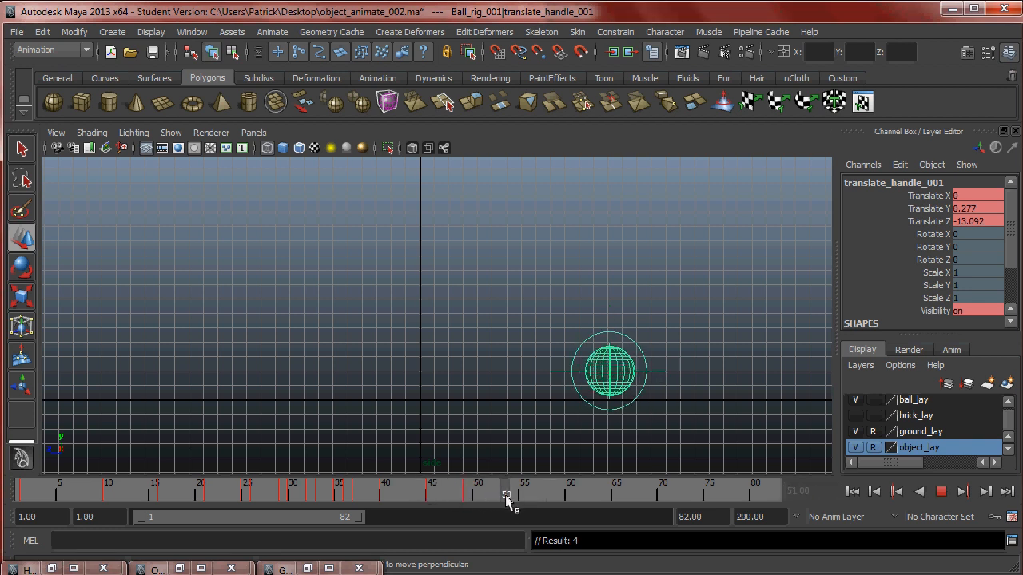
left_click_drag(612, 322, 608, 330)
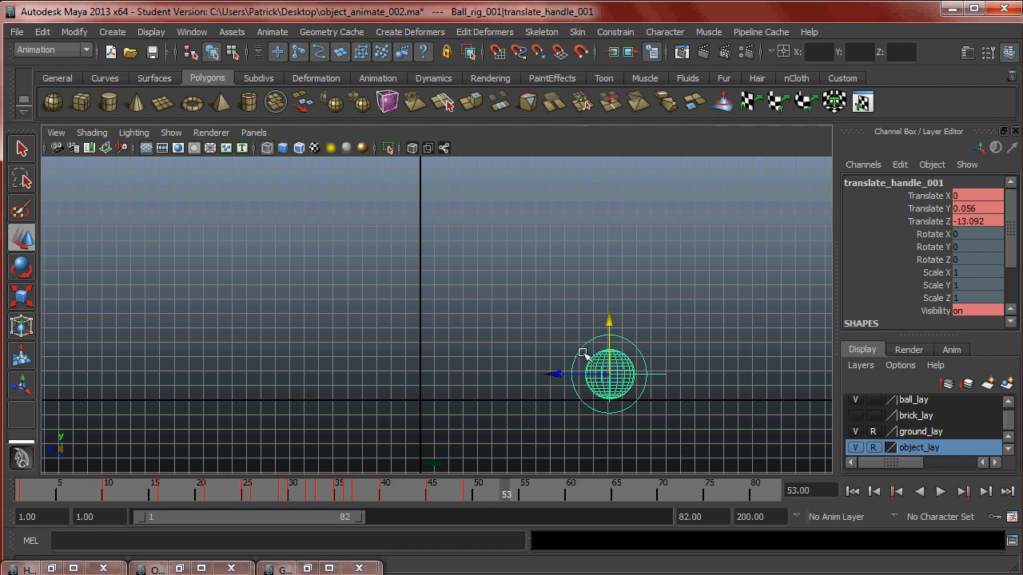
left_click_drag(517, 499, 299, 499)
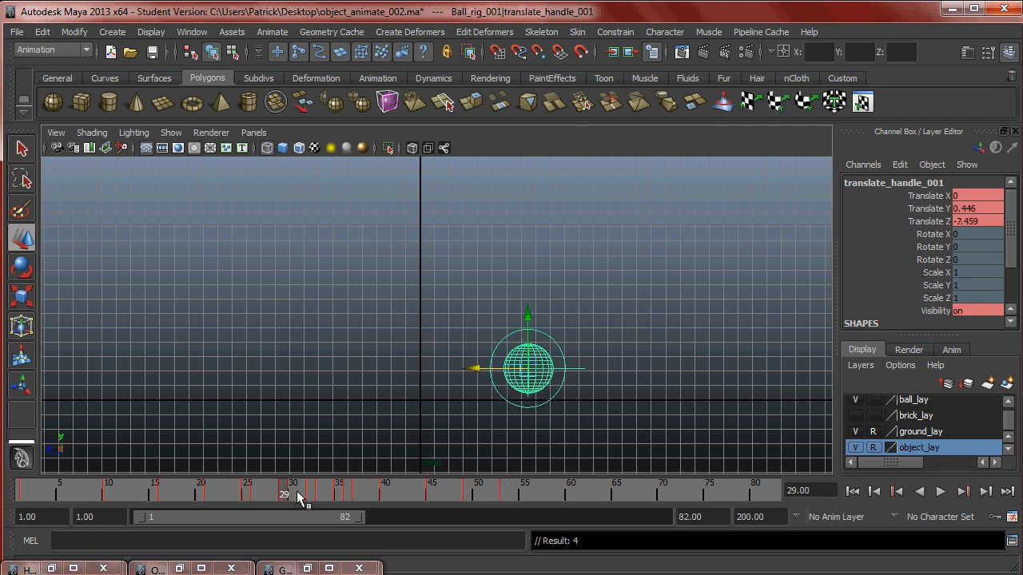
left_click(940, 492)
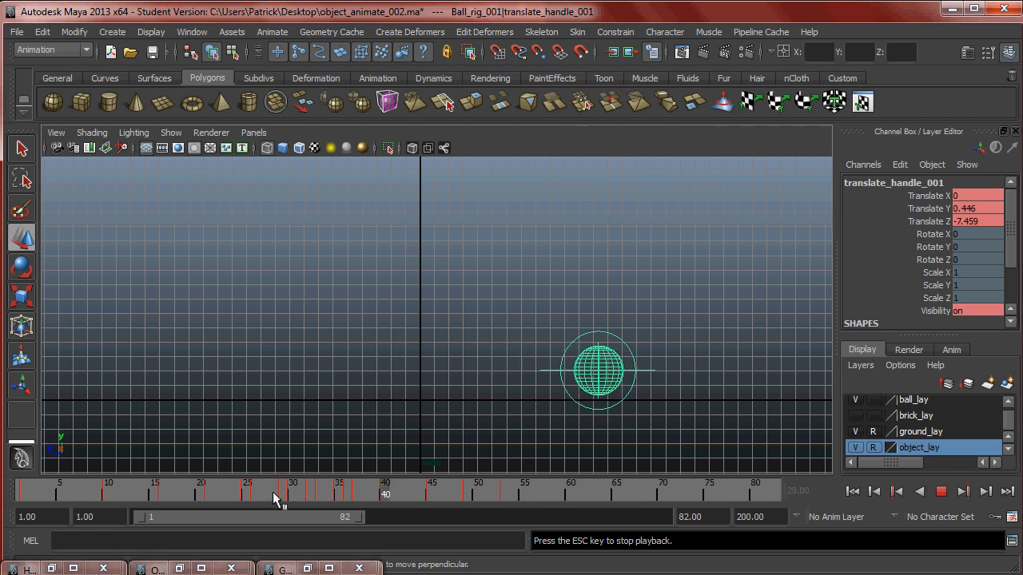
Shift the last two bounce keys from frames 49 and 53 earlier to frames 47 and 50, checking the timing in playback.
left_click(941, 492)
left_click(939, 493)
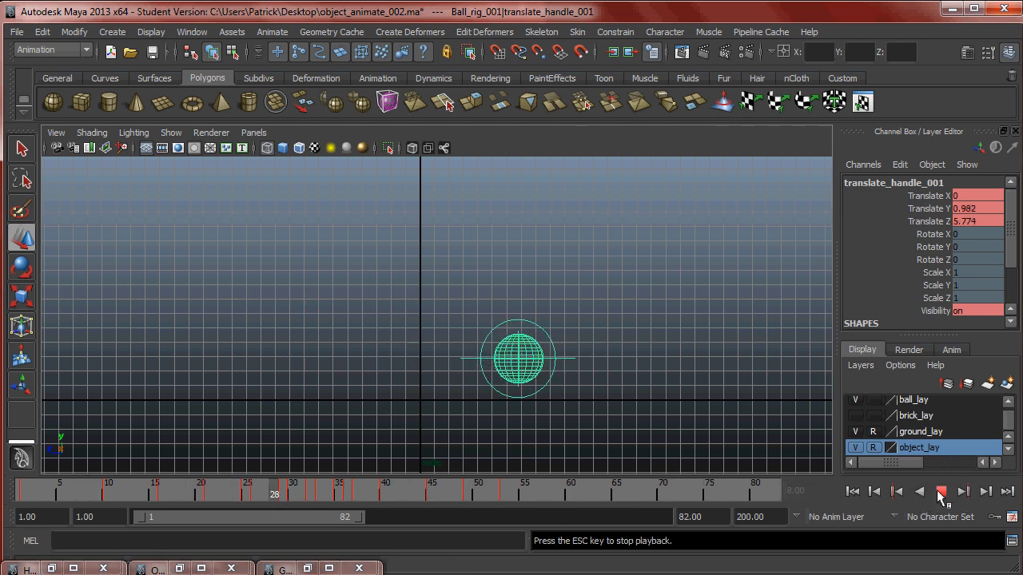
left_click(941, 492)
left_click_drag(472, 490, 552, 499)
key("alt+v")
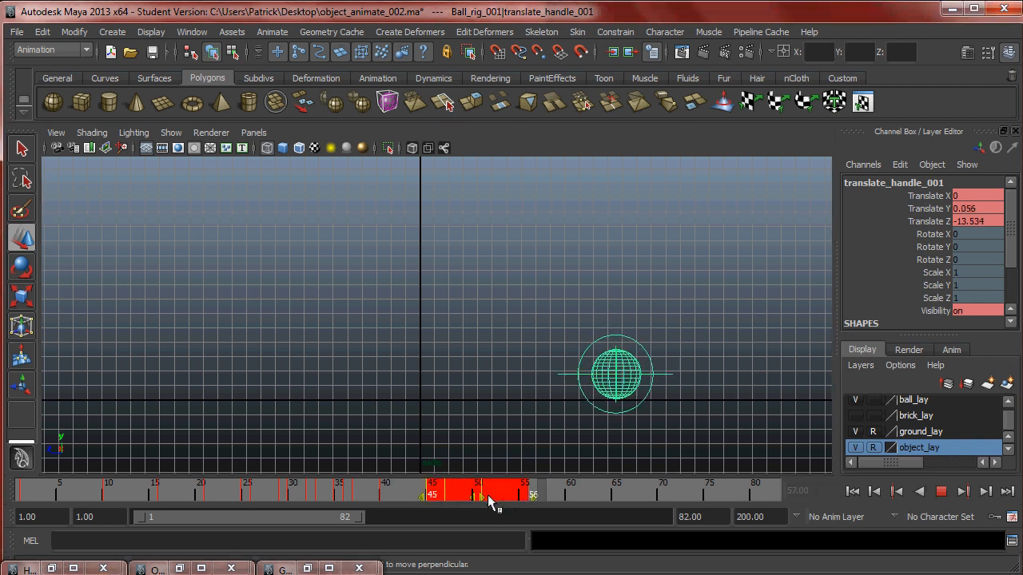
left_click(615, 493)
left_click_drag(515, 494, 478, 504, "shift")
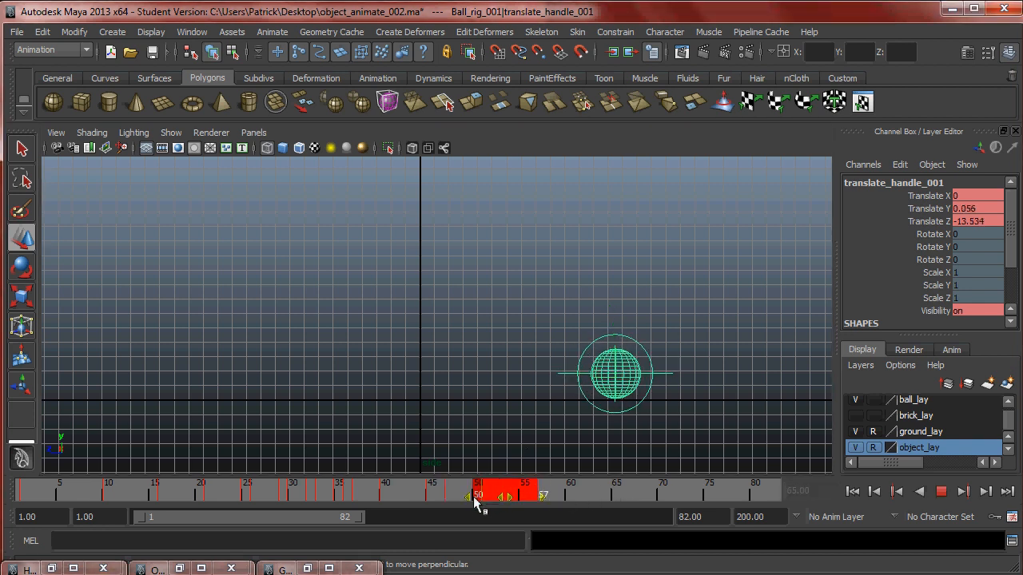
key("alt+v")
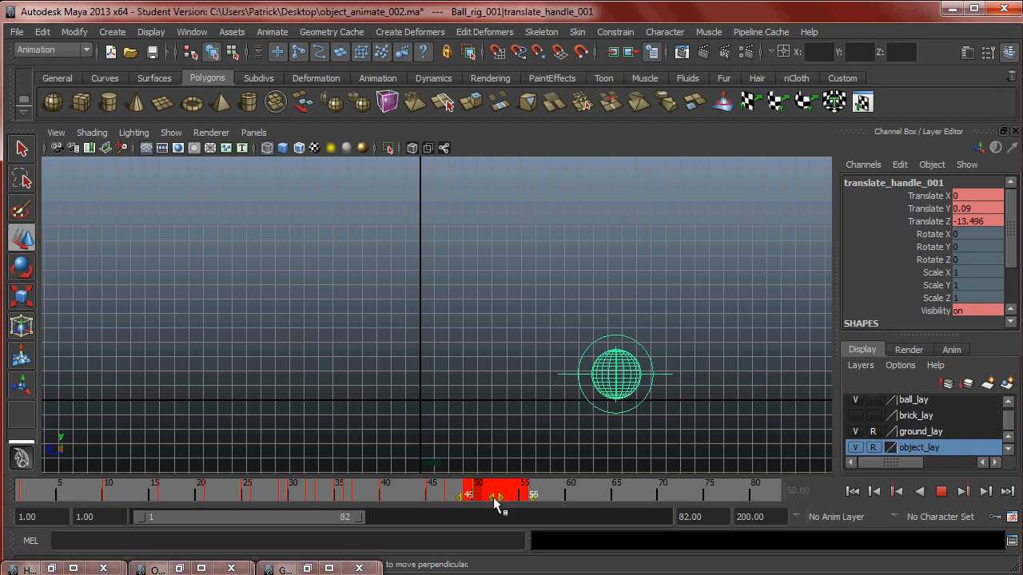
left_click(388, 493)
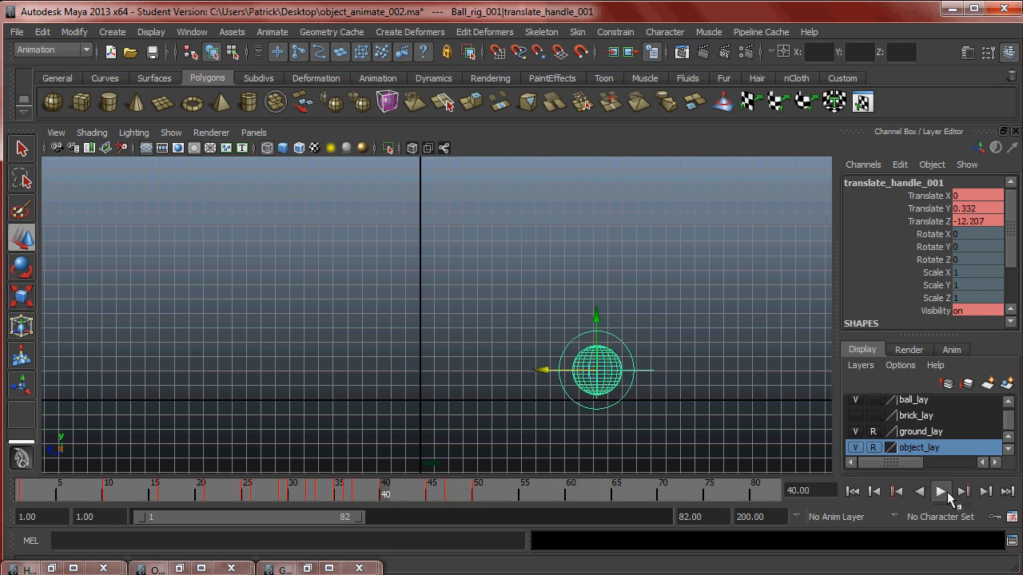
left_click(942, 491)
left_click(941, 490)
Delete the ball's final translate key at frame 50 and play back the animation.
left_click_drag(465, 490, 488, 491, "shift")
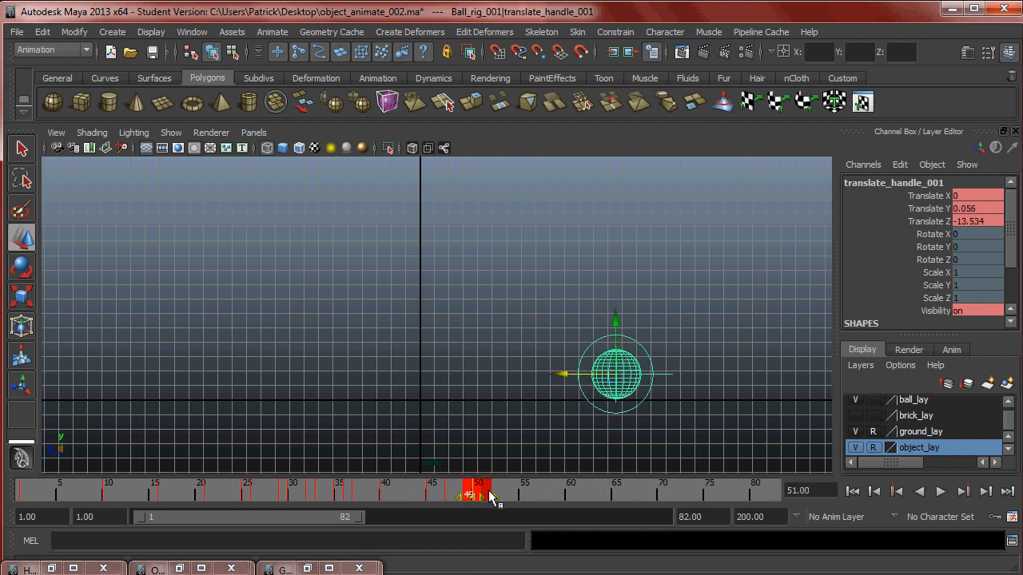
right_click(483, 489)
left_click(544, 327)
key("alt+v")
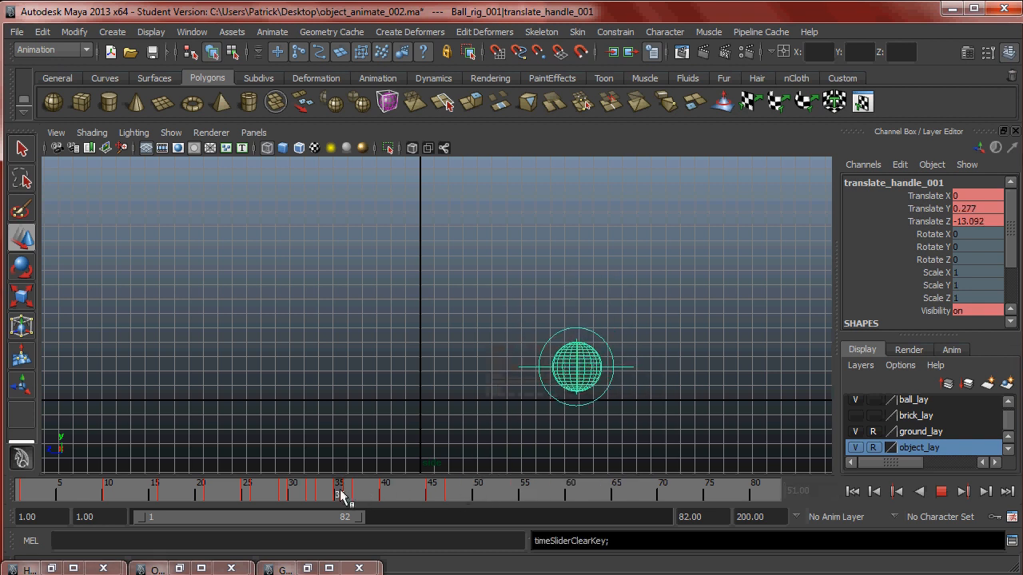
Set the ball's Translate Z to -12.871 at frame 47, shift that key to frame 48, and play back the result.
left_click_drag(396, 494, 451, 497)
left_click_drag(561, 376, 559, 376)
left_click_drag(442, 491, 473, 494, "shift")
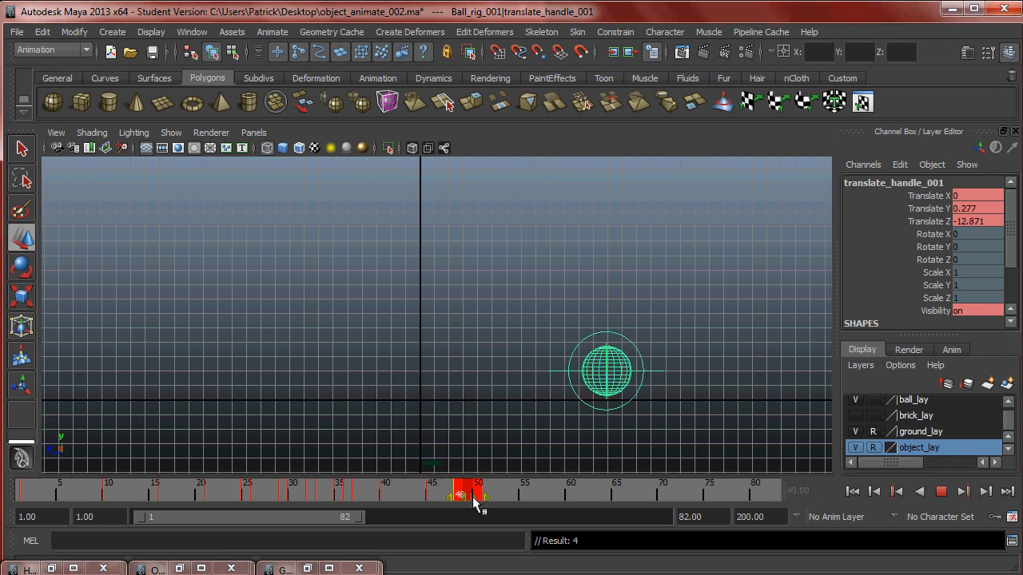
key("alt+v")
left_click(942, 491)
key("alt+v")
Key the ball's final landing at frame 51 with Translate Y 0.056 and Translate Z -13.036, and play back the animation.
left_click_drag(604, 322, 607, 325)
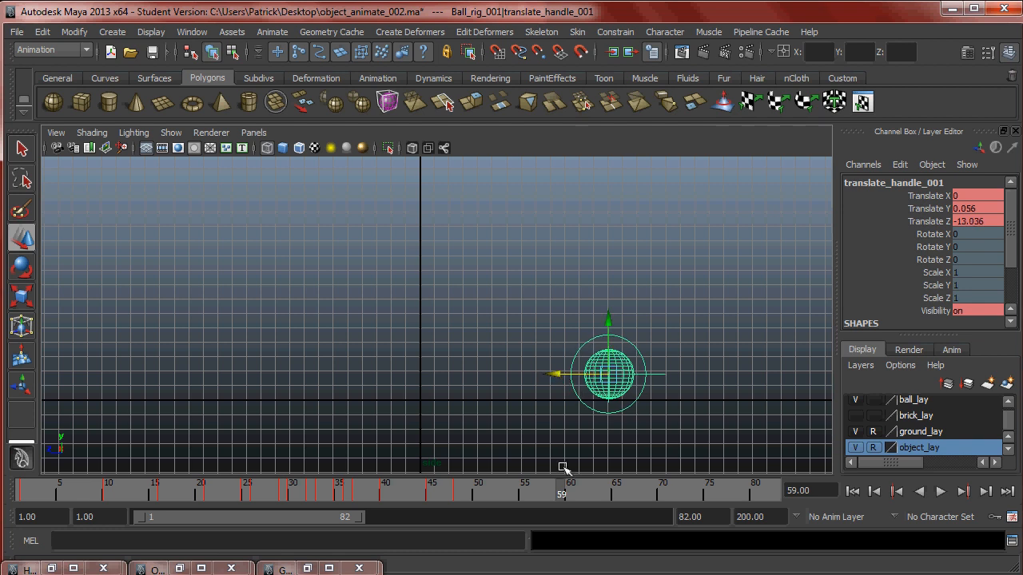
left_click_drag(492, 486, 357, 487)
key("s")
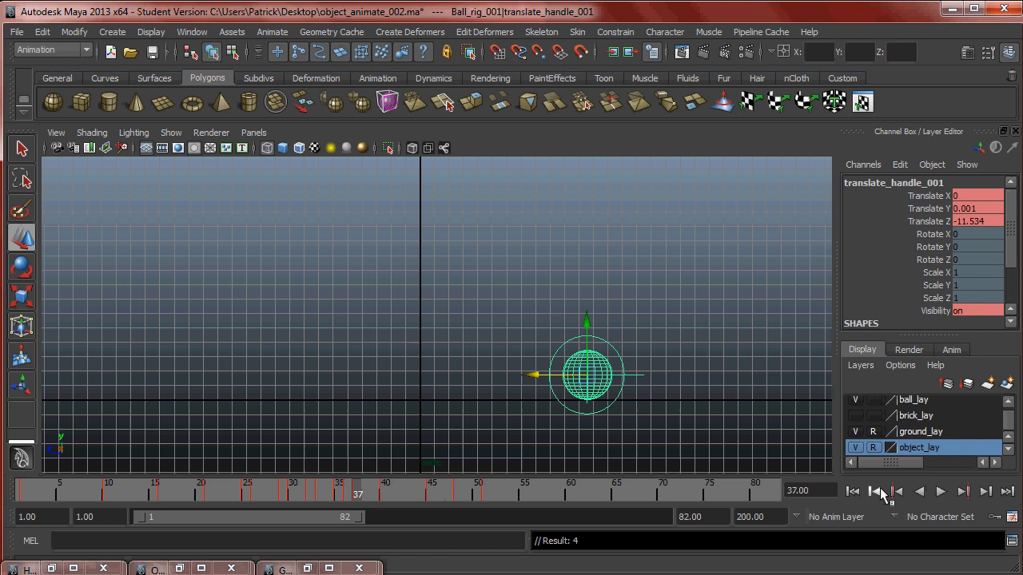
left_click(940, 492)
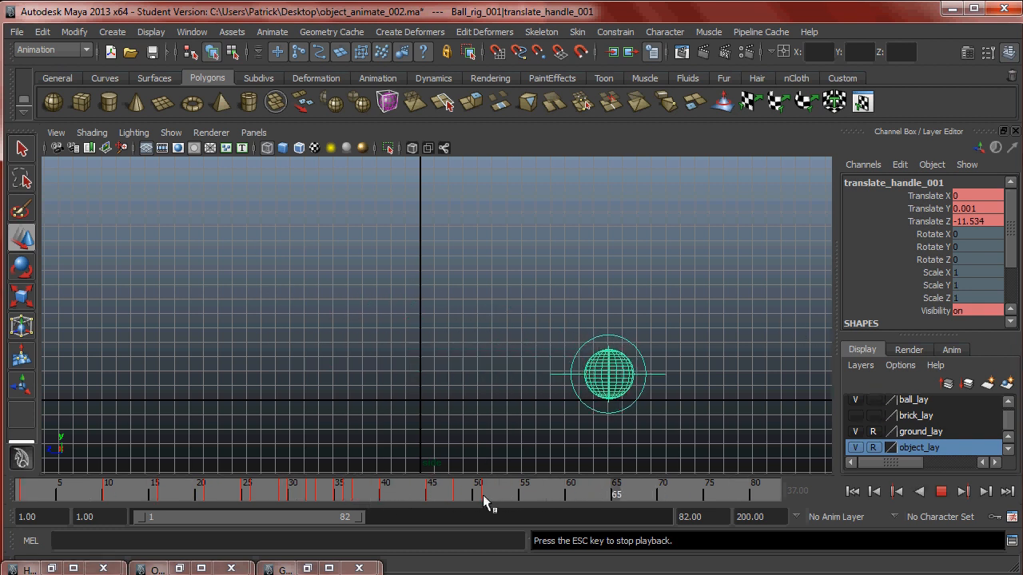
Shift the last three bounce keys two frames earlier, to frames 43, 46 and 49, and play back the animation.
key("Escape")
left_click_drag(420, 497, 285, 492, "shift")
left_click(941, 492)
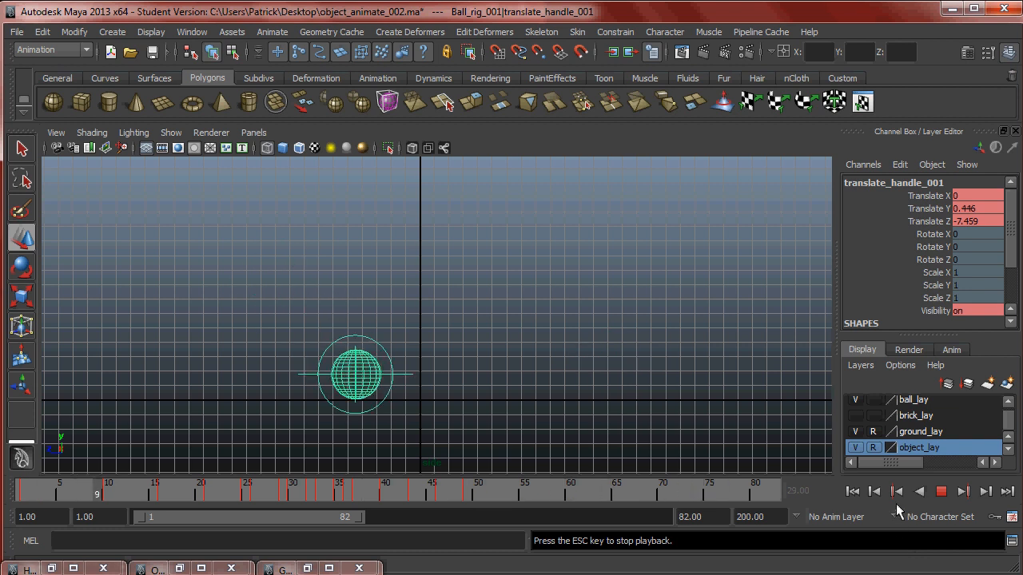
left_click(942, 493)
Return to frame 1, switch the selection from the translate handle to the ball's scale handle, and review the motion.
left_click_drag(465, 490, 20, 495)
left_click(326, 253)
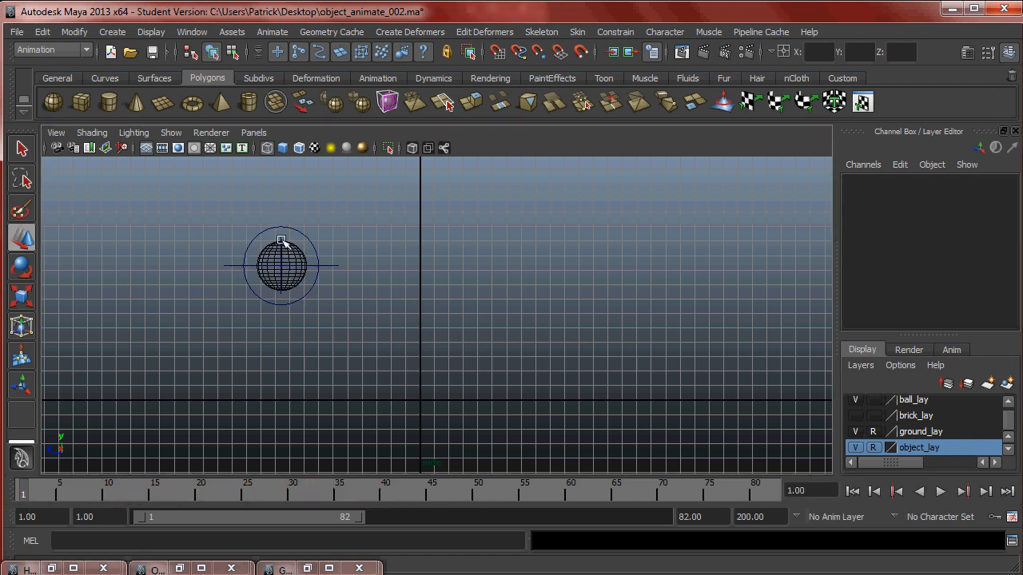
left_click(292, 238)
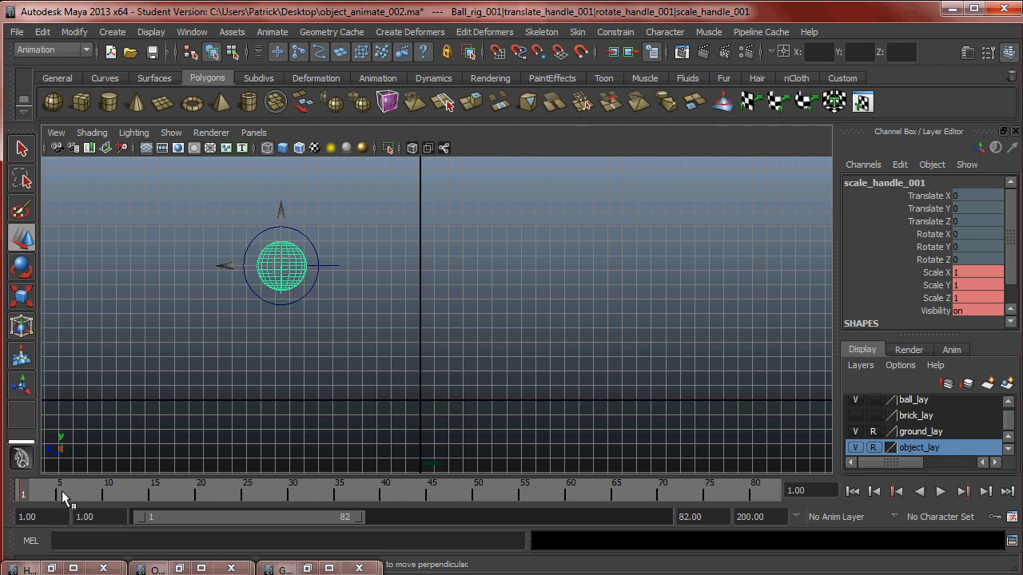
key("alt+v")
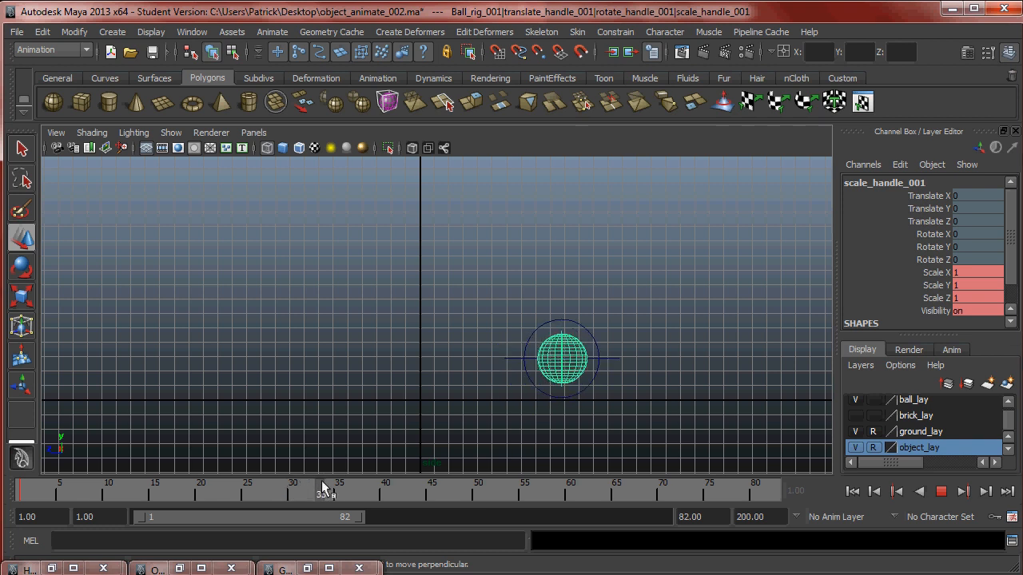
left_click(160, 488)
left_click(23, 488)
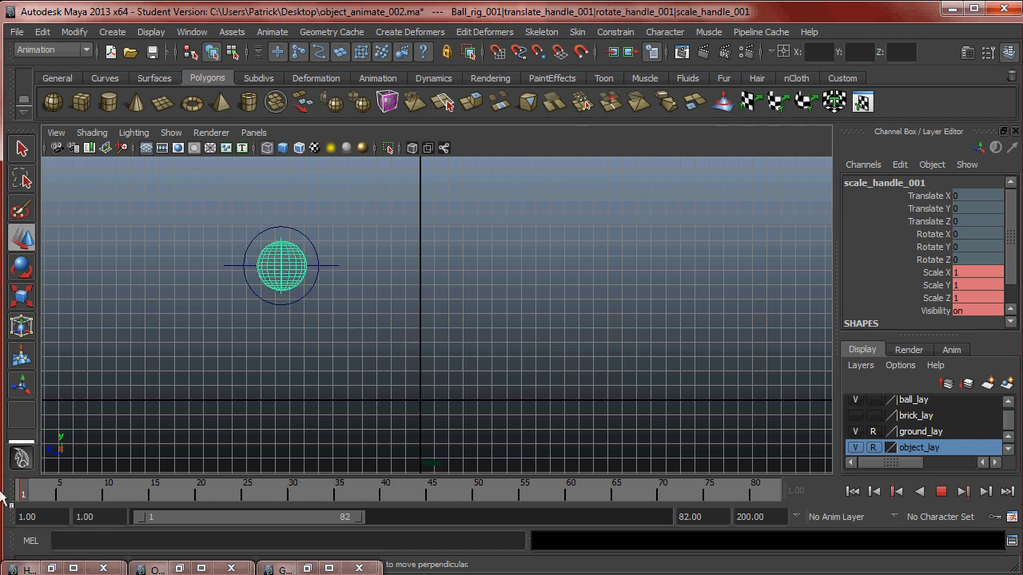
Key the scale handle at frame 9 with Scale X, Y and Z at 1, just before the first ground contact.
mouse_move(94, 491)
left_mouse_down()
mouse_move(108, 489)
mouse_move(95, 489)
left_mouse_up()
right_click_drag(230, 411, 412, 408, "alt")
middle_click_drag(412, 408, 495, 349, "alt")
key("r")
right_click_drag(450, 349, 518, 365, "alt")
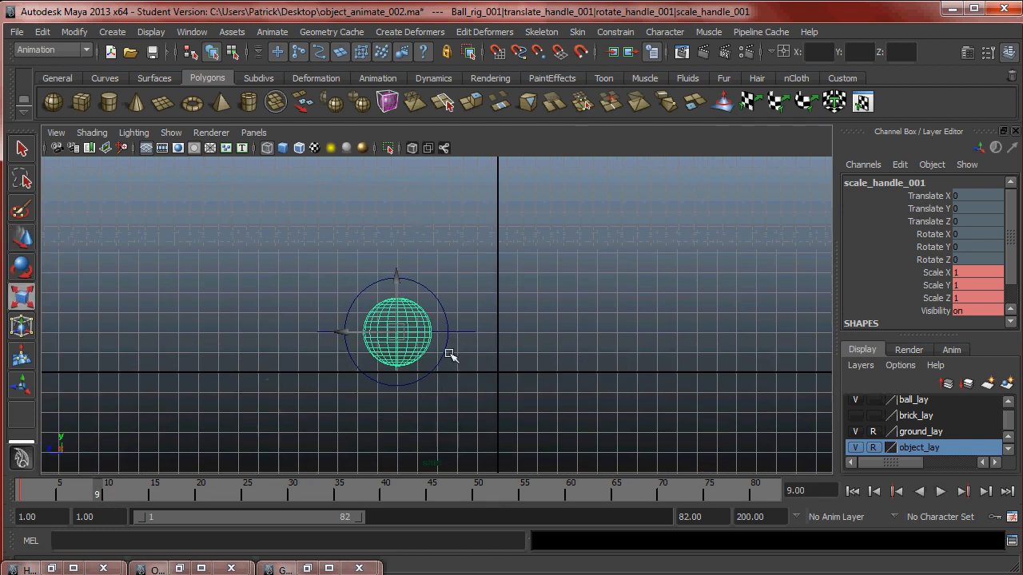
middle_click_drag(367, 361, 326, 331, "alt")
right_click_drag(326, 331, 338, 332, "alt")
mouse_move(95, 489)
left_mouse_down()
mouse_move(54, 486)
mouse_move(106, 483)
mouse_move(32, 496)
mouse_move(101, 487)
left_mouse_up()
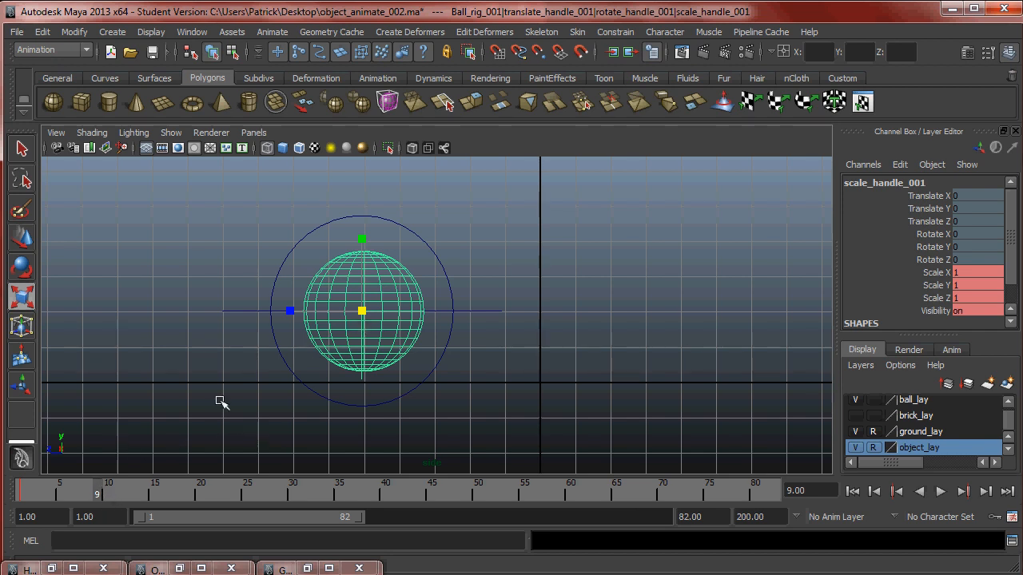
key("s")
Squash the ball at frame 10 to Scale Y 0.801 and lower the translate handle to Translate Y -0.353 to meet the ground.
mouse_move(98, 496)
left_mouse_down()
mouse_move(14, 499)
mouse_move(104, 503)
left_mouse_up()
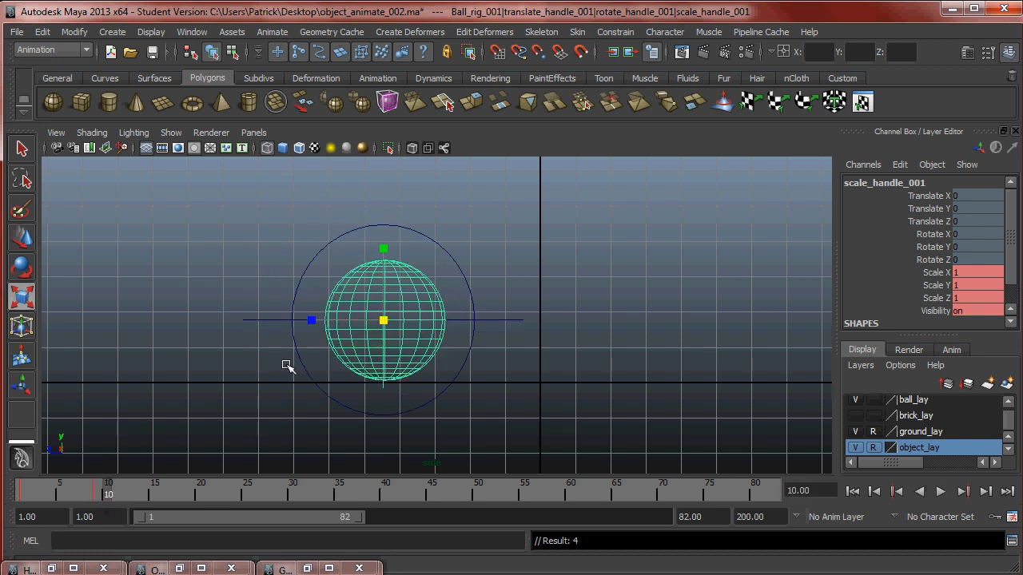
left_click_drag(385, 249, 387, 253)
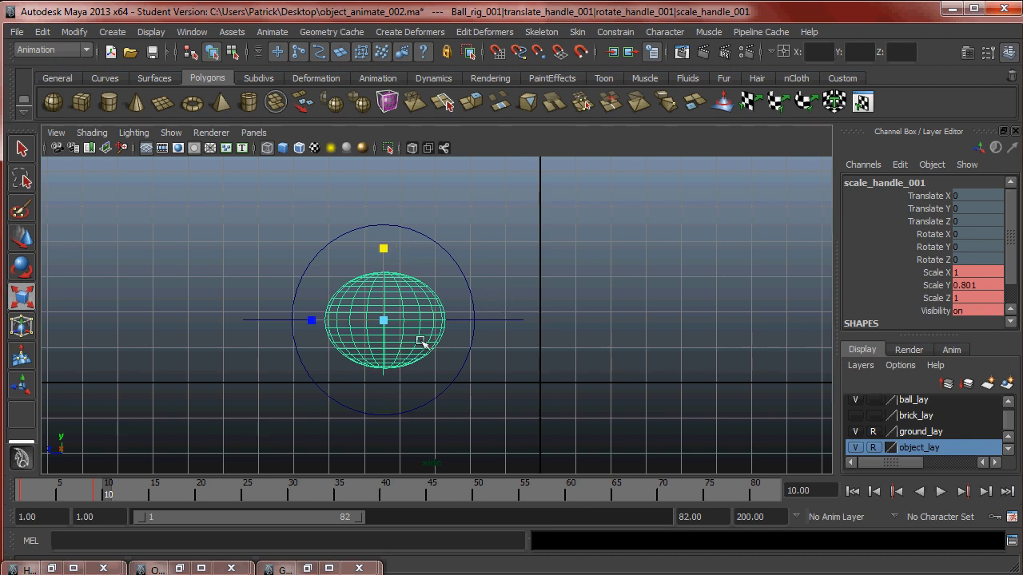
left_click_drag(492, 302, 525, 347)
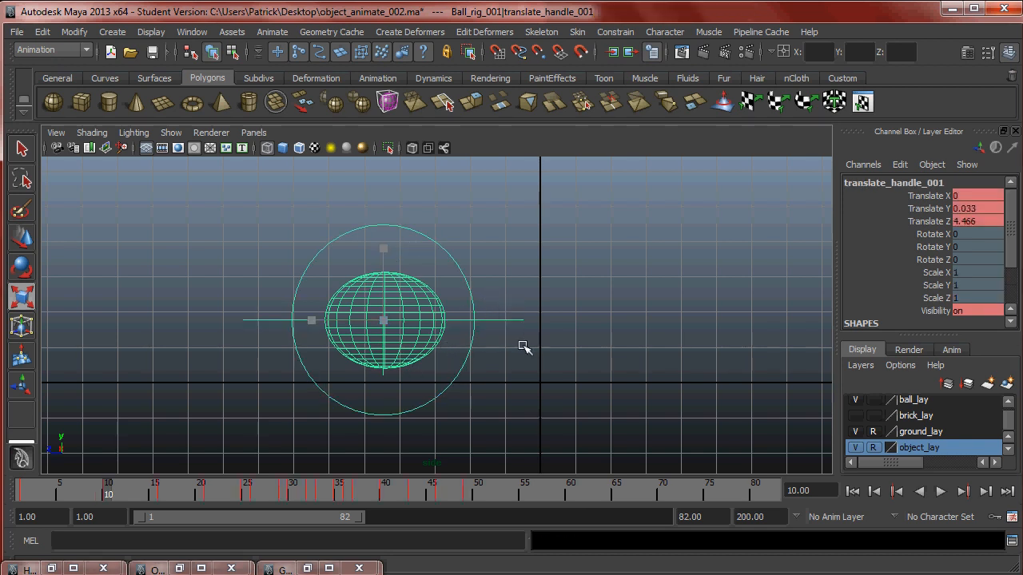
key("w")
left_click_drag(385, 266, 391, 282)
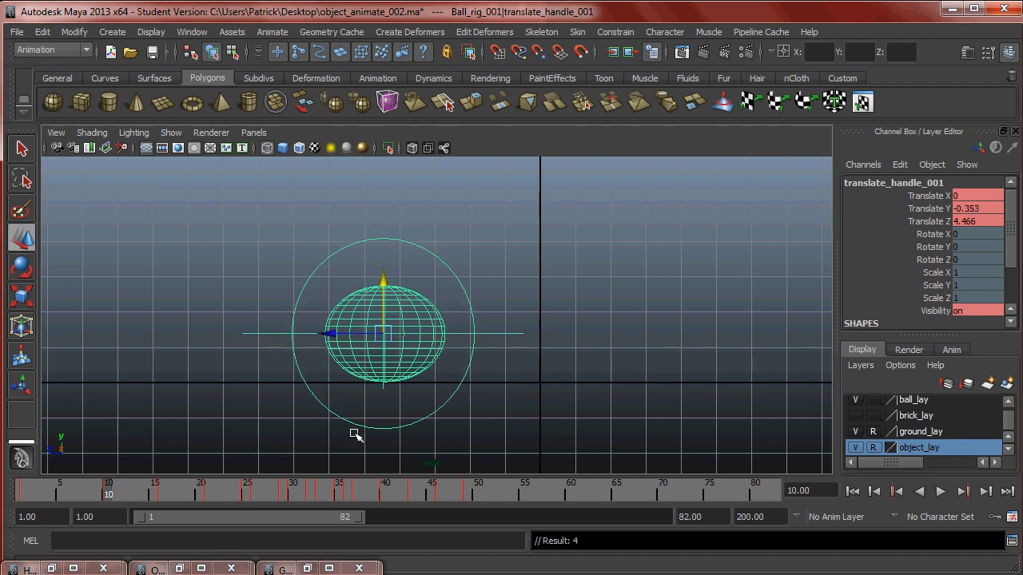
key("alt+v")
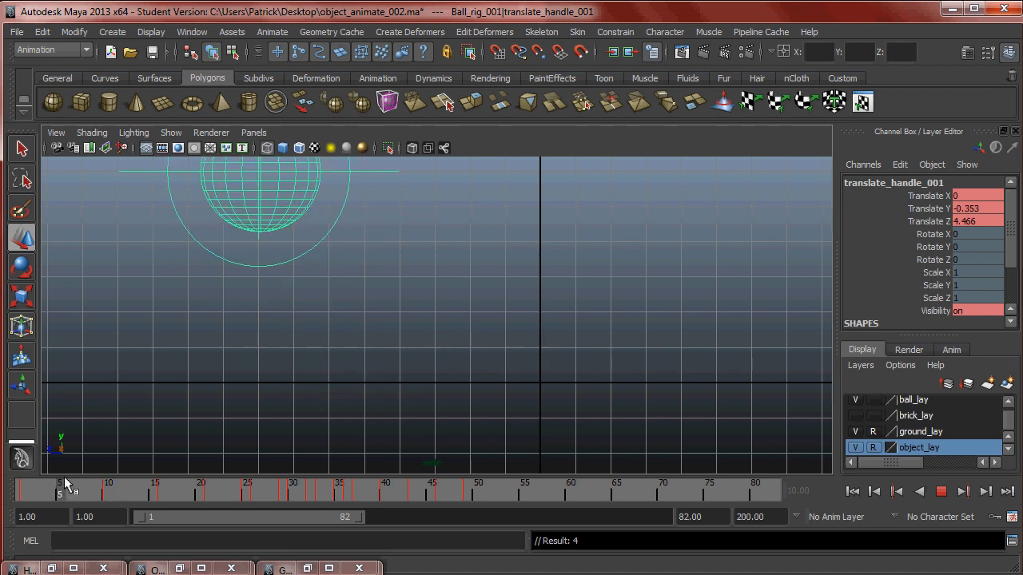
Stretch the ball at frame 12 with the scale handle to Scale Y 1.123 and review the squash and stretch.
mouse_move(108, 478)
left_mouse_down()
mouse_move(145, 478)
mouse_move(126, 480)
left_mouse_up()
left_click(440, 242)
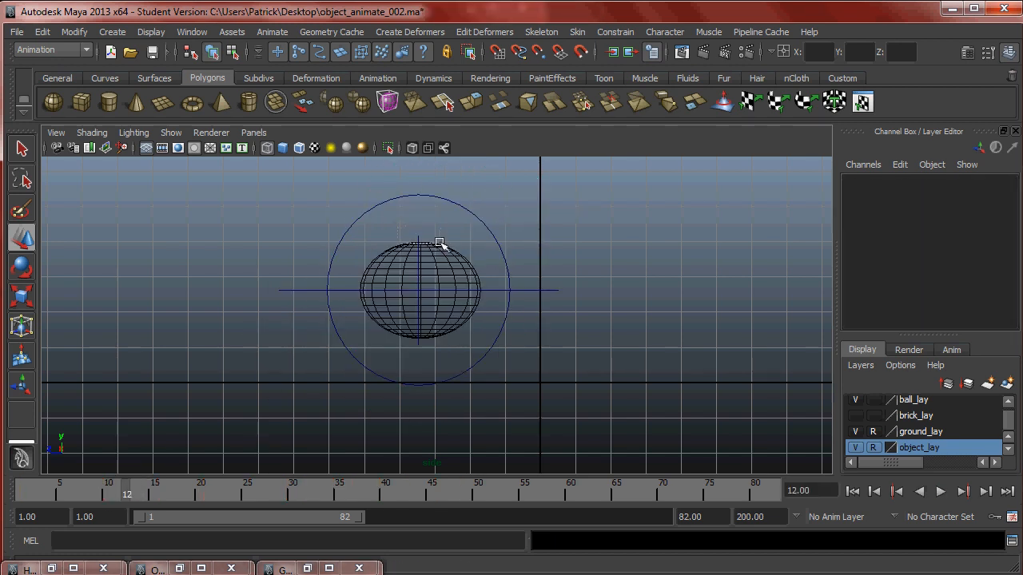
left_click(438, 239)
key("alt+v")
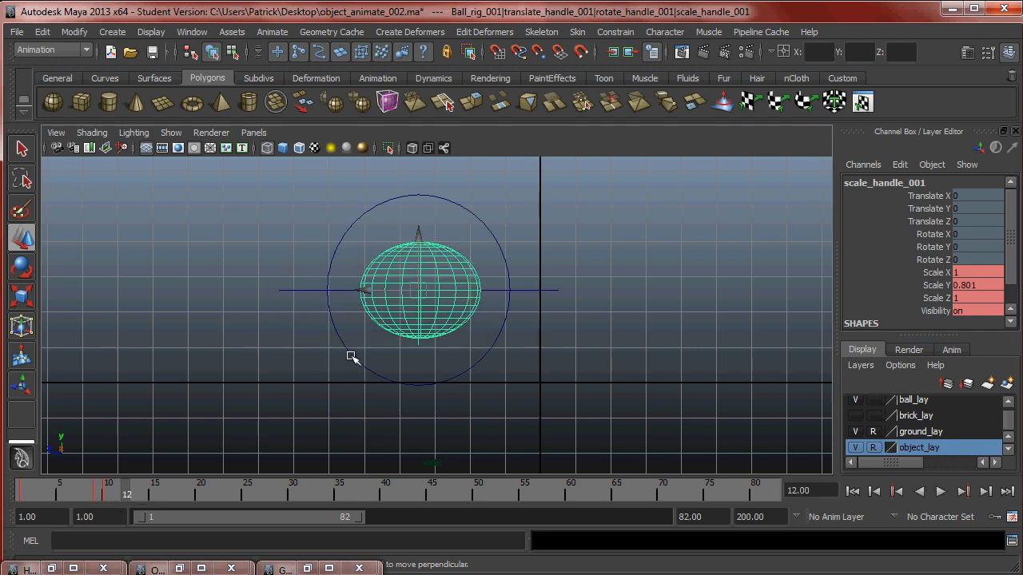
key("r")
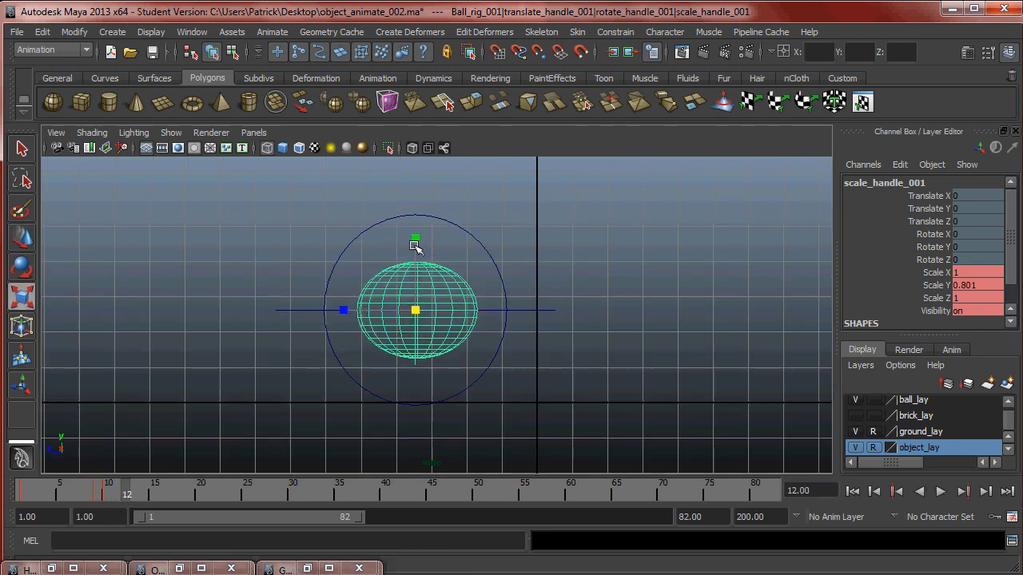
left_click_drag(417, 243, 417, 208)
key("alt+v")
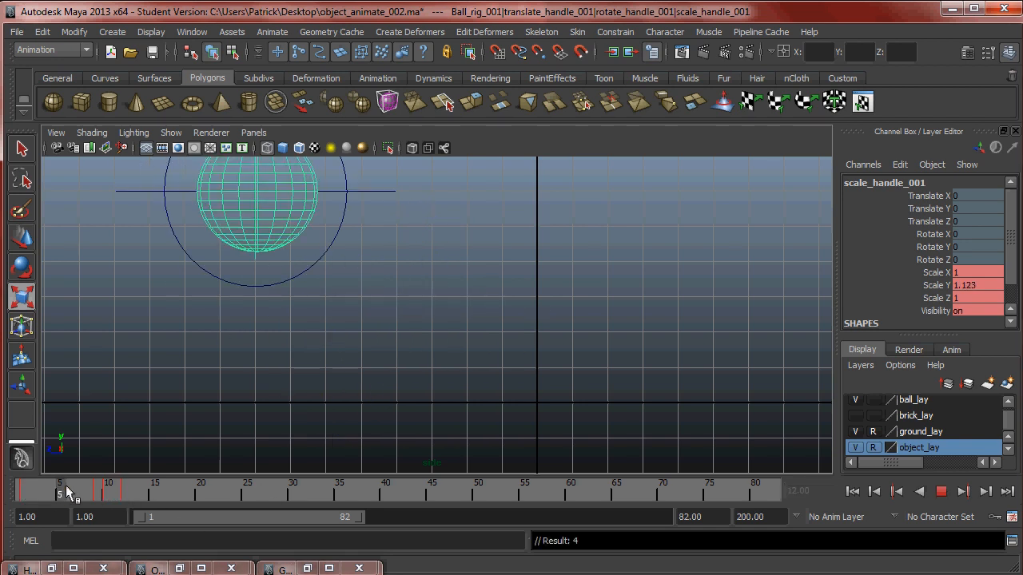
Check the translate handle's key timing around the bounce peak at frame 16 and reselect the scale handle there.
left_click(154, 489)
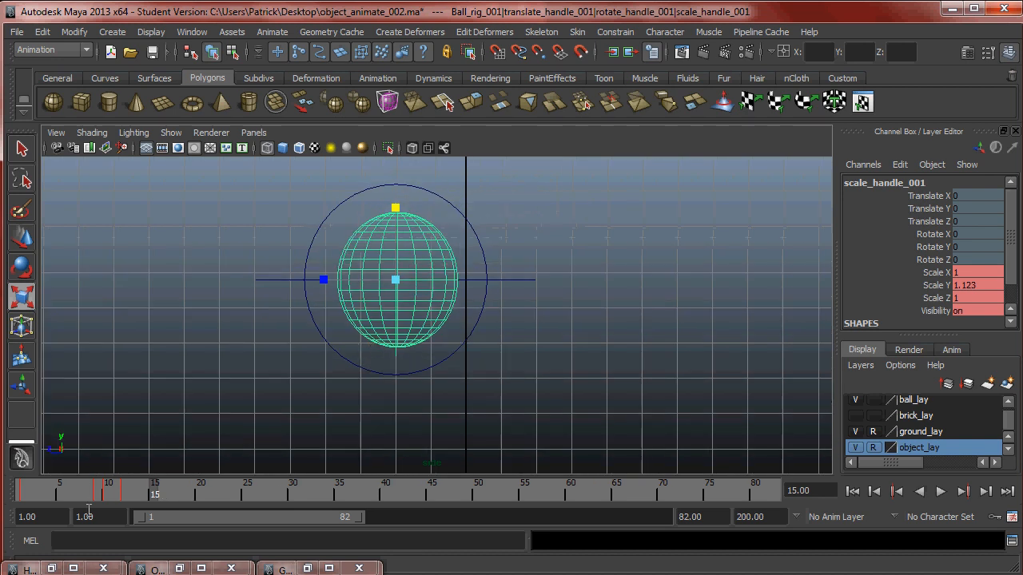
left_click_drag(155, 491, 161, 467)
right_click_drag(439, 327, 137, 323, "alt")
middle_click_drag(383, 297, 348, 347, "alt")
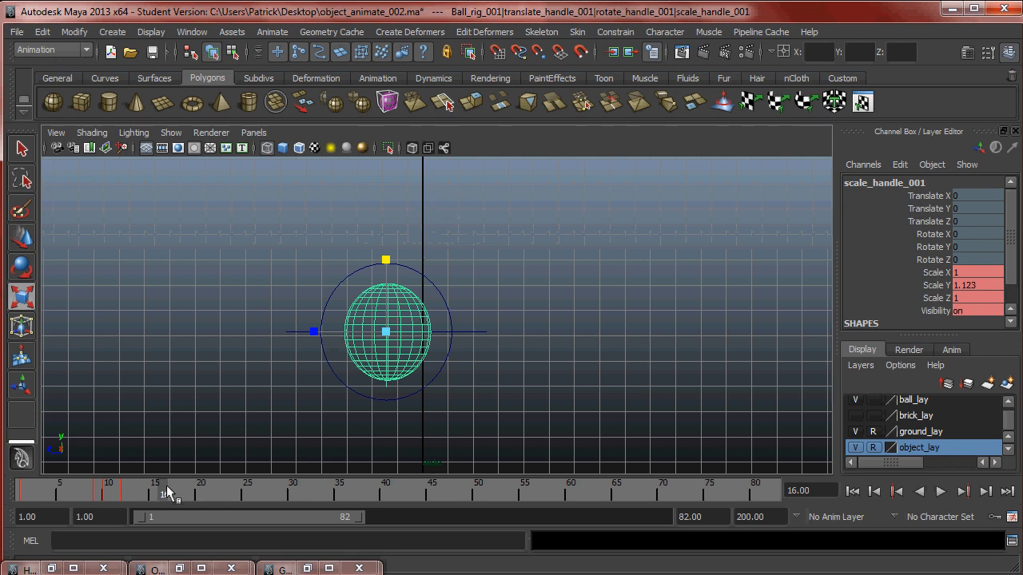
key("alt+v")
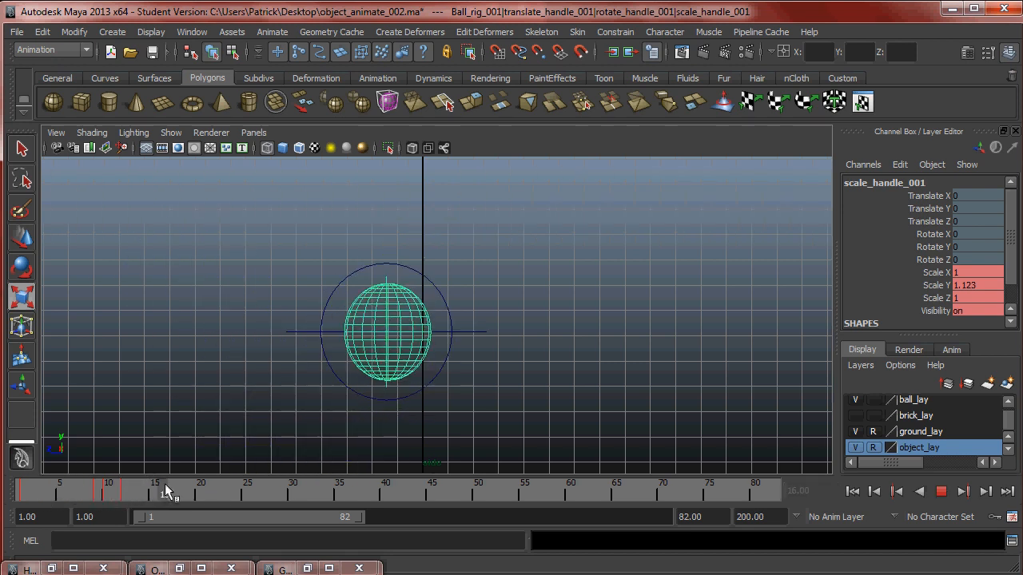
key("alt+v")
key("Up")
key("Up")
left_click_drag(177, 486, 164, 494)
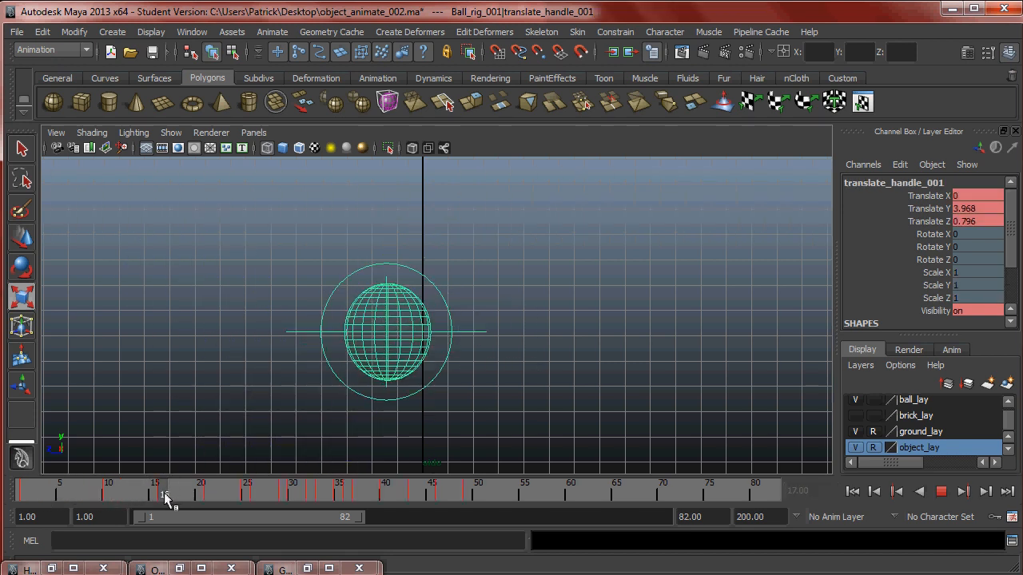
left_click_drag(240, 429, 276, 368, "alt")
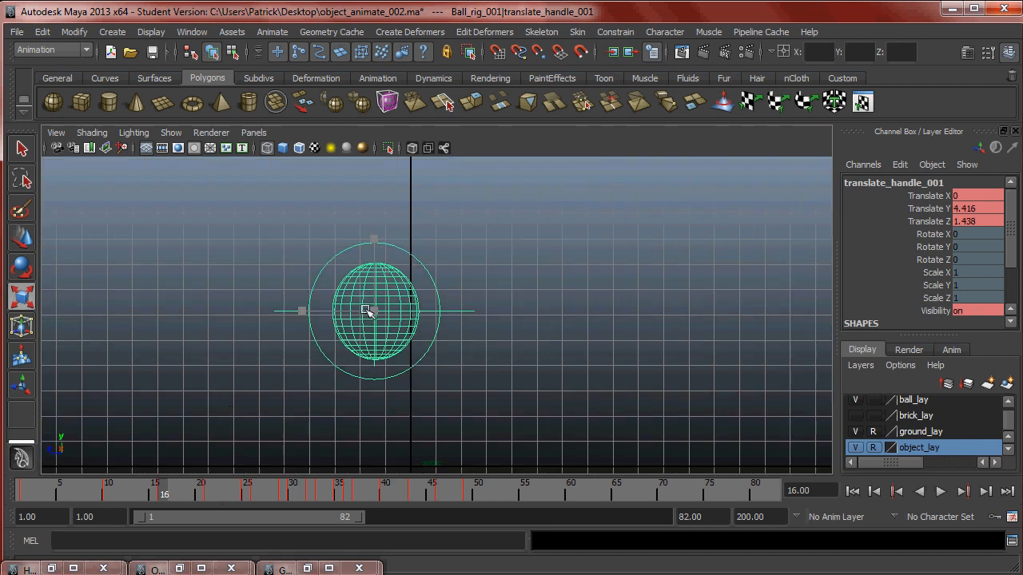
left_click(383, 267)
left_click(392, 267)
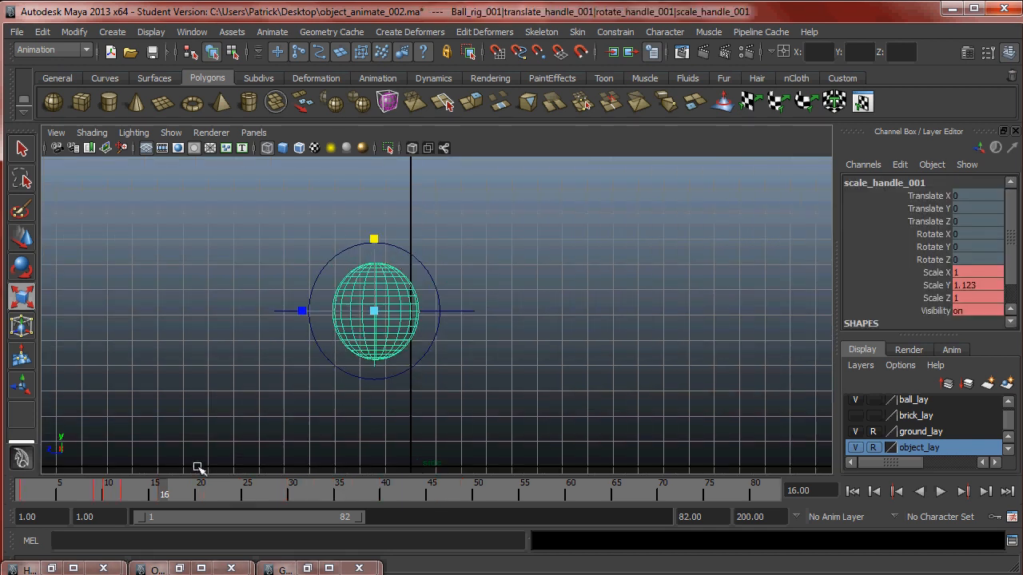
Copy the undeformed scale values from frame 3 to frame 16, keying Scale X, Y and Z at 1, and review the bounce.
key("alt+v")
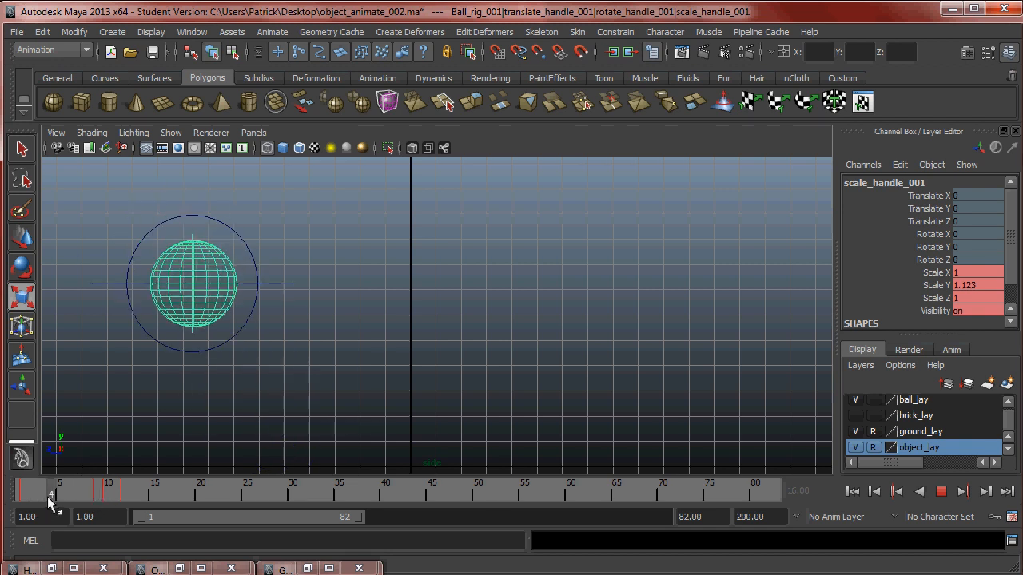
left_click(50, 496)
mouse_move(55, 492)
left_mouse_down()
mouse_move(75, 491)
mouse_move(40, 494)
left_mouse_up()
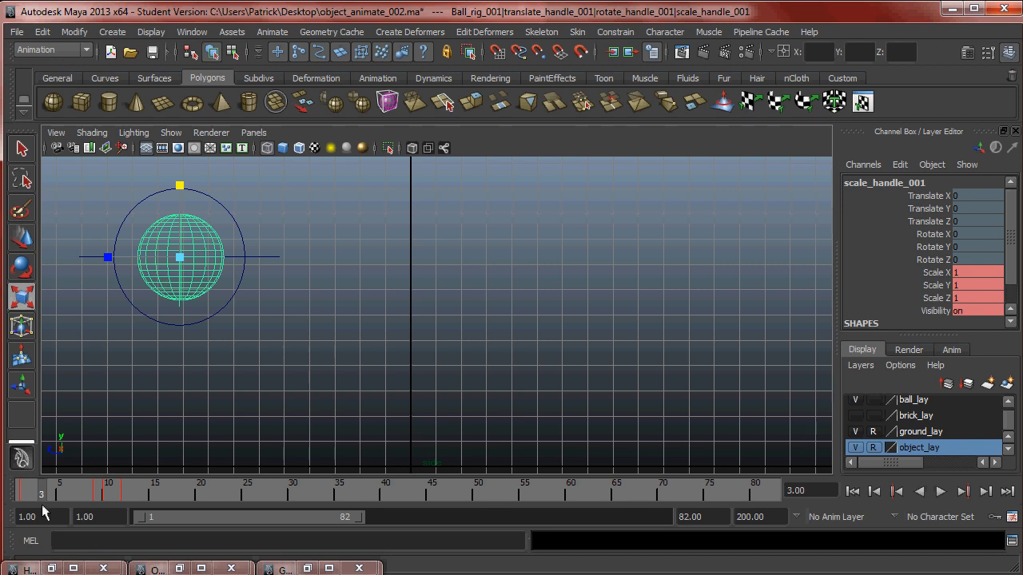
key("alt+v")
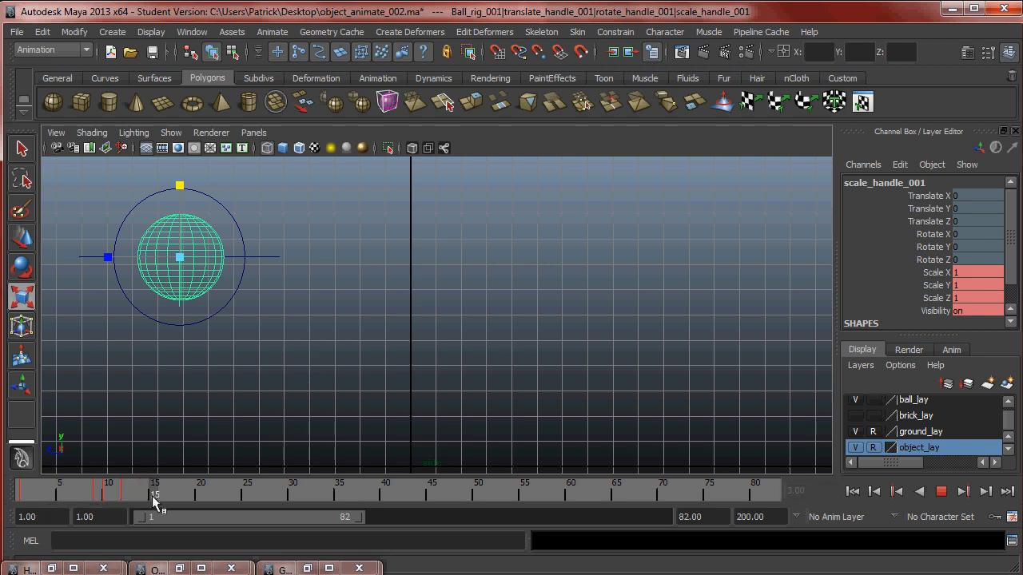
key("alt+v")
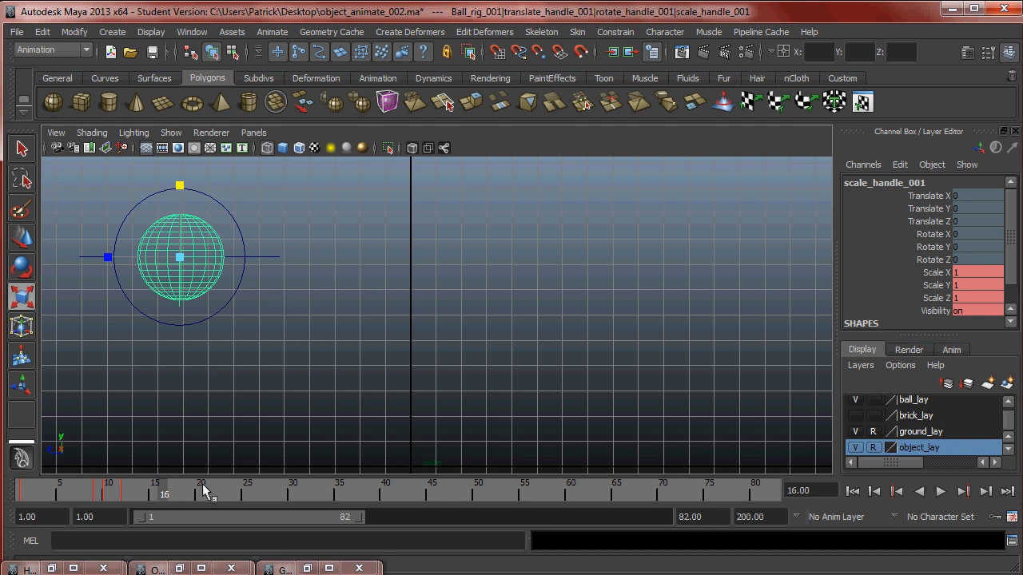
key("alt+v")
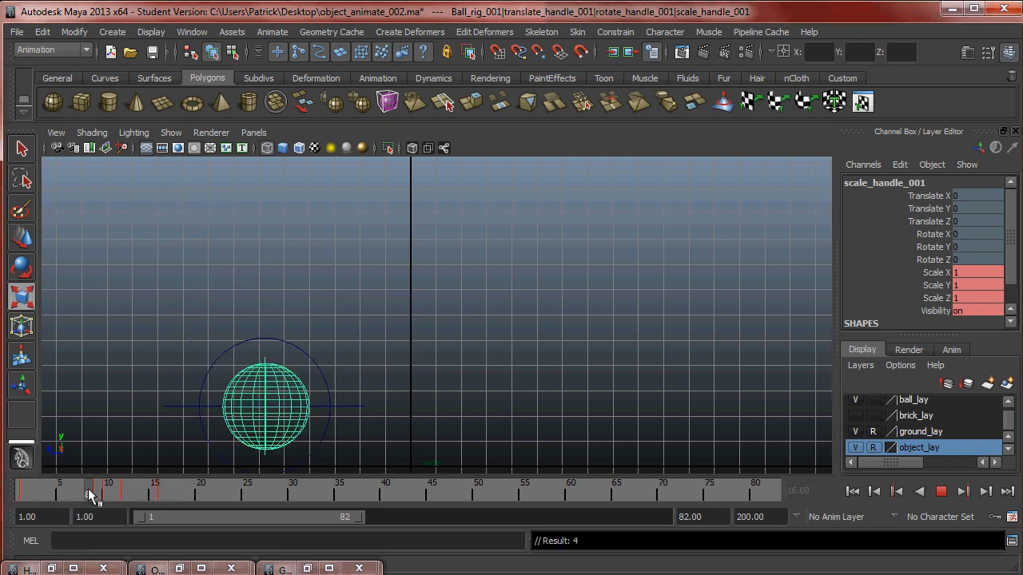
left_click(166, 484)
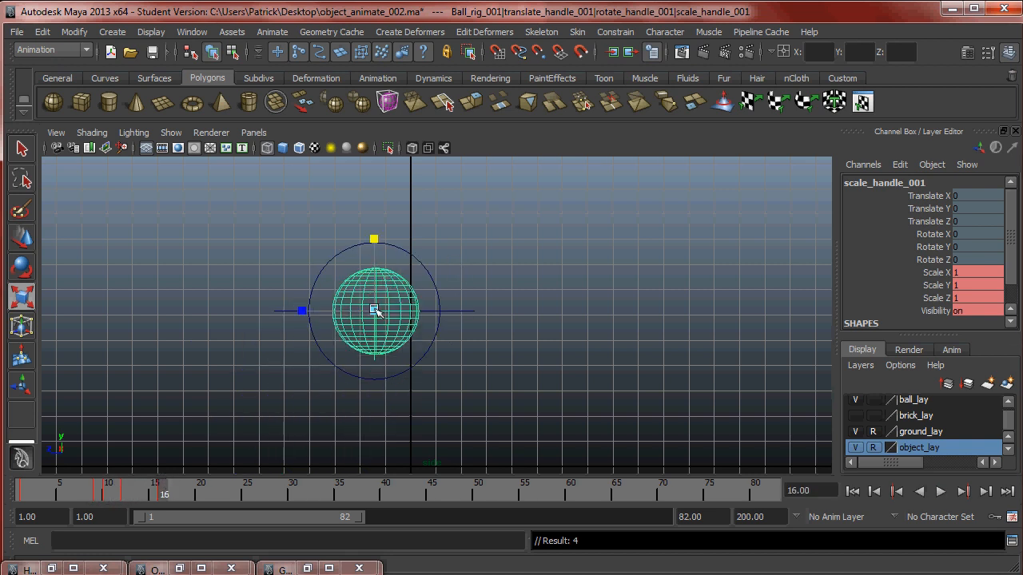
Key the scale handle at frame 20 with Scale X, Y and Z at 1, just before the second ground contact.
mouse_move(188, 479)
left_mouse_down()
mouse_move(30, 496)
mouse_move(195, 495)
left_mouse_up()
middle_click_drag(454, 329, 405, 260, "alt")
right_click_drag(408, 262, 478, 304, "alt")
middle_click_drag(459, 319, 431, 304, "alt")
right_click_drag(395, 327, 448, 344, "alt")
key("alt+v")
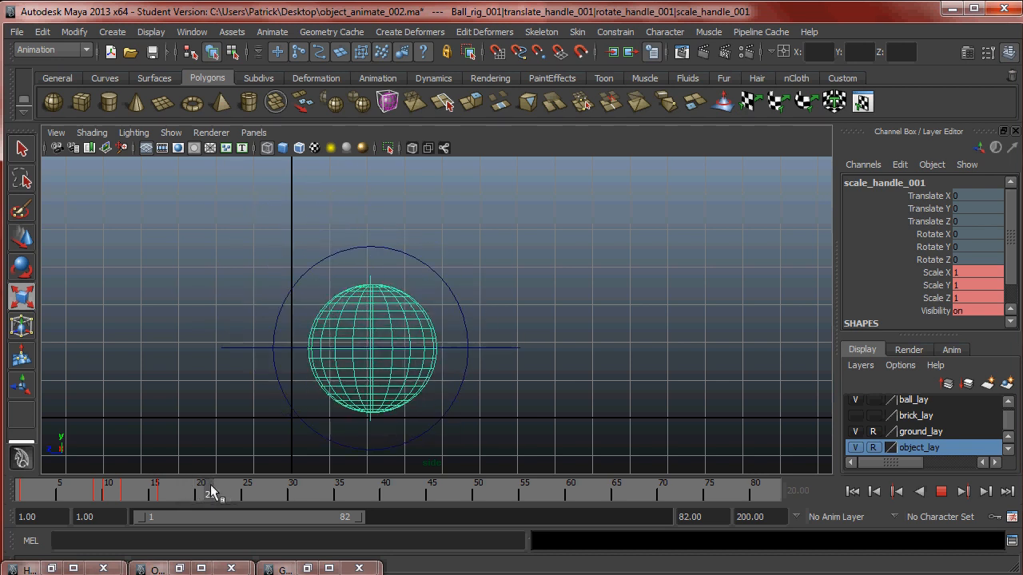
left_click(208, 485)
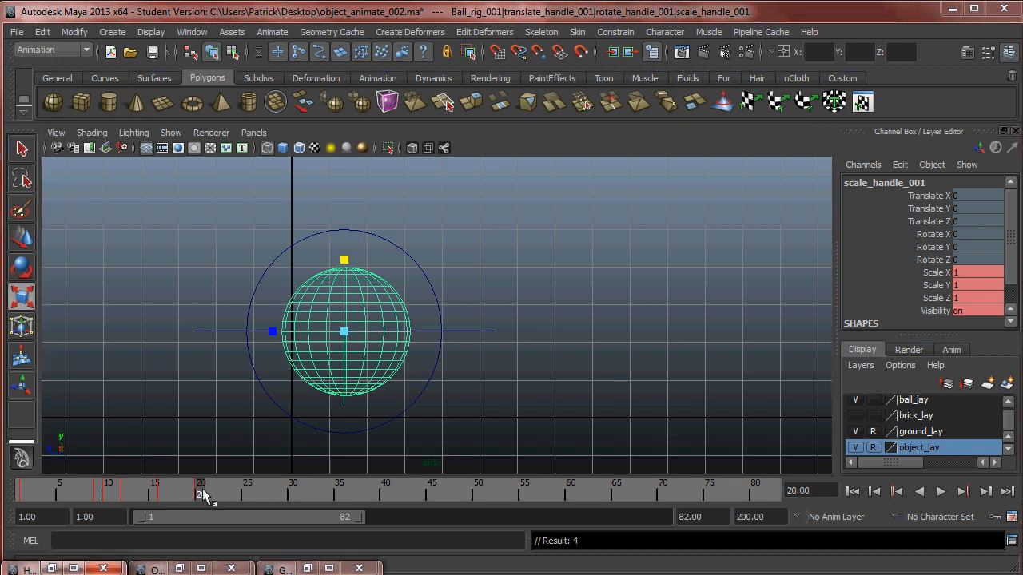
Squash the ball at frame 21 to Scale Y 0.855 and lower the translate handle to Translate Y -0.257, keying both.
key("alt+v")
left_click_drag(161, 498, 210, 497)
left_click_drag(372, 275, 373, 288)
left_click(467, 350)
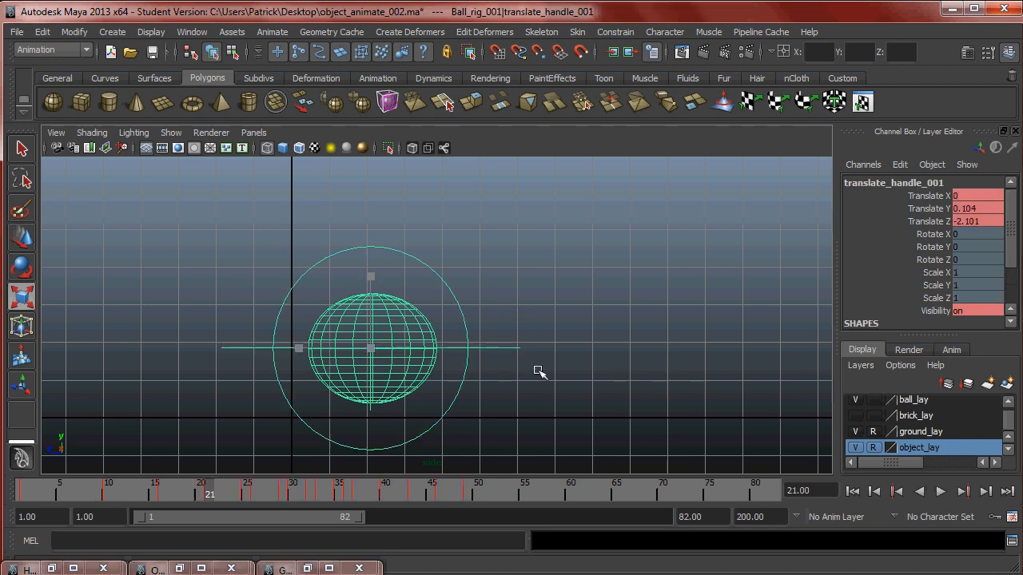
left_click(402, 283)
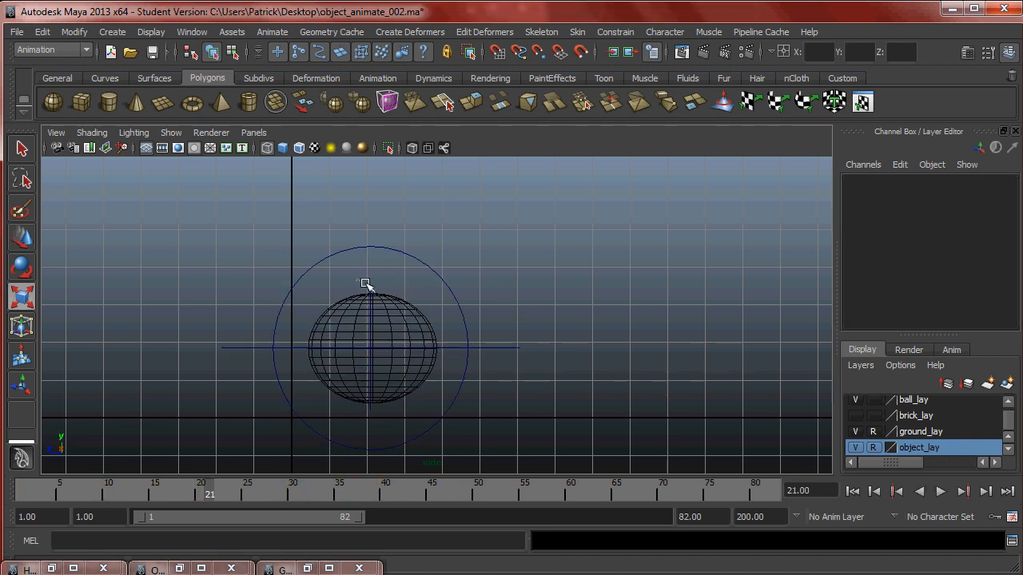
left_click_drag(364, 282, 395, 286)
key("s")
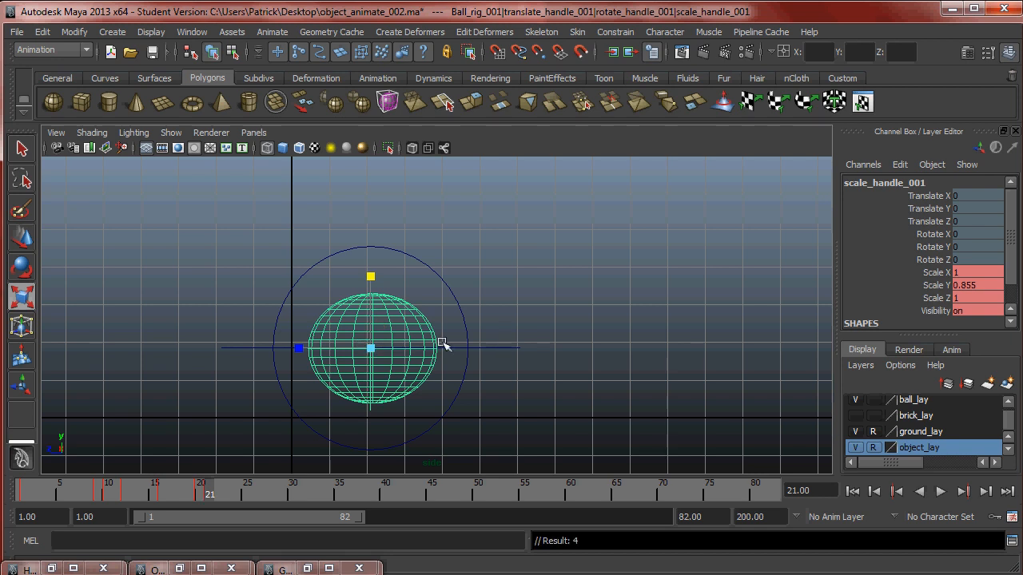
left_click(466, 349)
key("w")
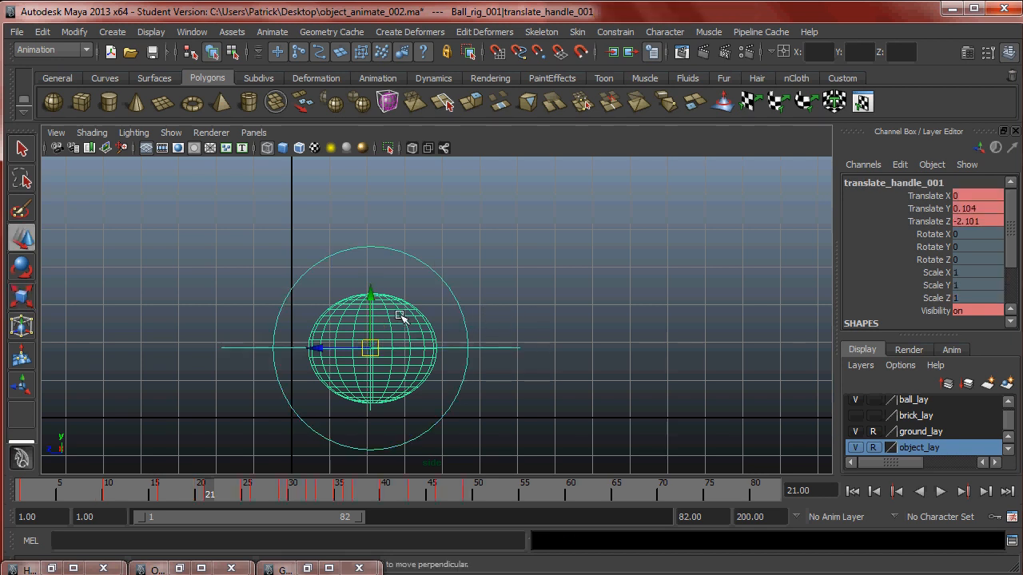
left_click_drag(373, 297, 380, 314)
key("s")
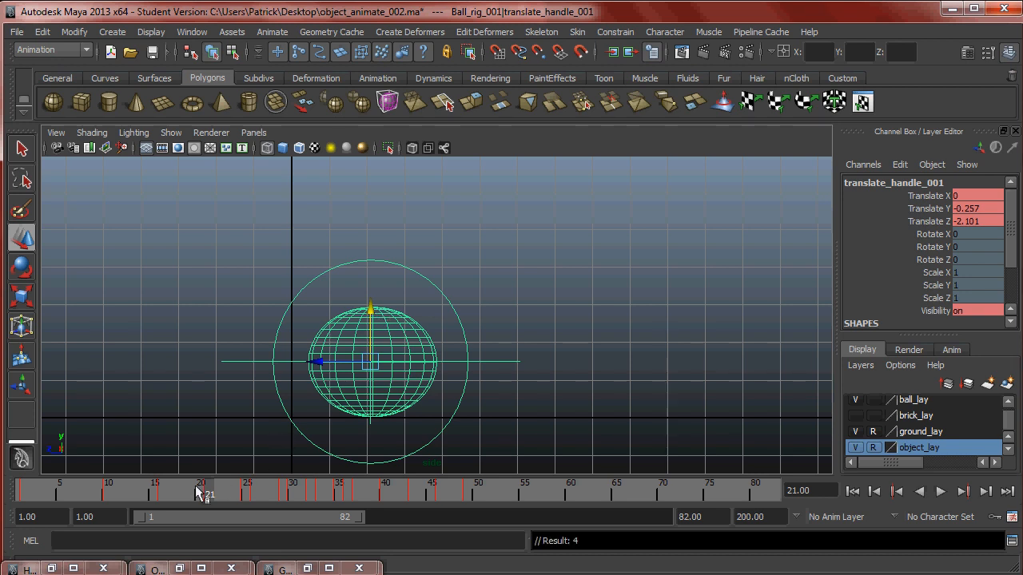
Try a flatter squash of the ball at frame 21 with the scale handle.
mouse_move(214, 488)
left_mouse_down()
mouse_move(141, 488)
mouse_move(235, 494)
mouse_move(137, 494)
mouse_move(218, 489)
mouse_move(210, 494)
left_mouse_up()
left_click(389, 286)
left_click(394, 306)
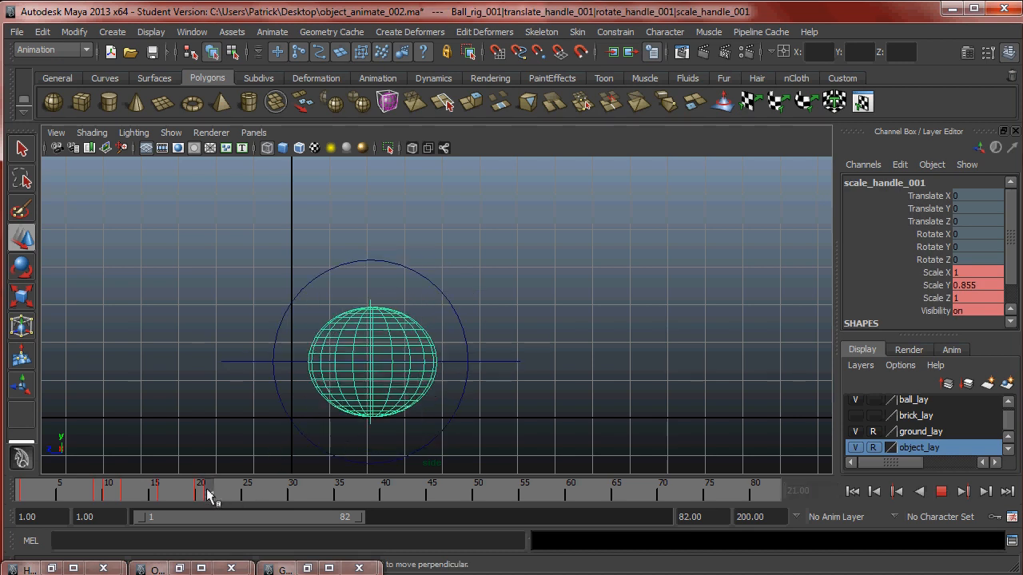
key("r")
left_click_drag(376, 290, 375, 296)
Lower the translate handle at frame 21 to Translate Y -0.321, key it, and review the second ground contact.
left_click_drag(487, 311, 545, 372)
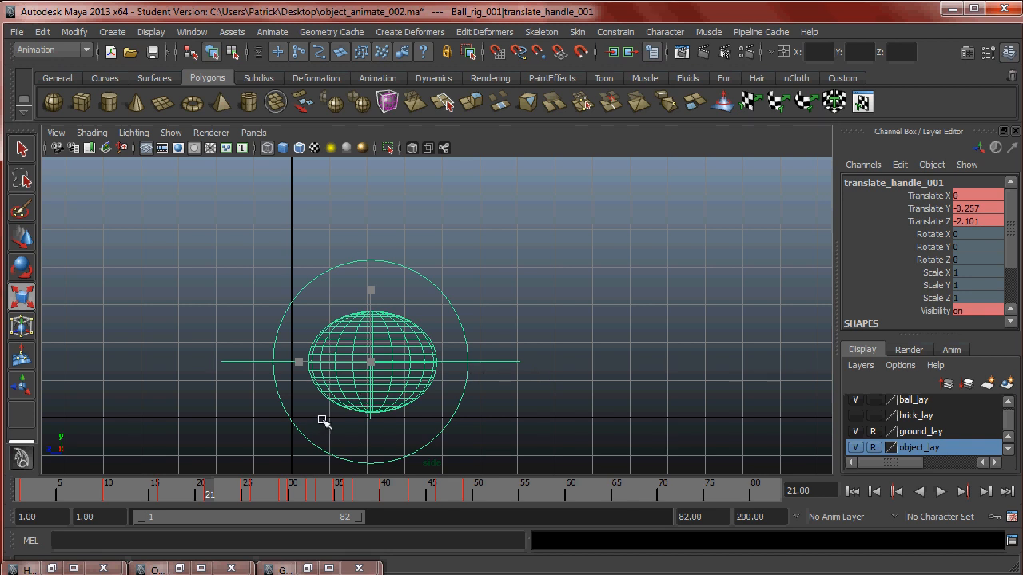
key("w")
left_click_drag(369, 311, 373, 315)
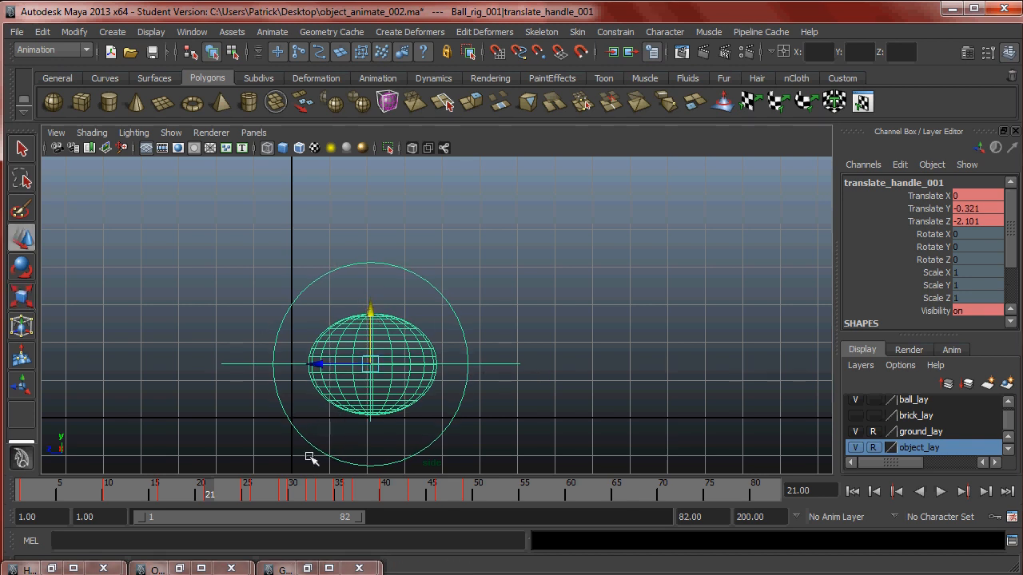
key("s")
key("alt+v")
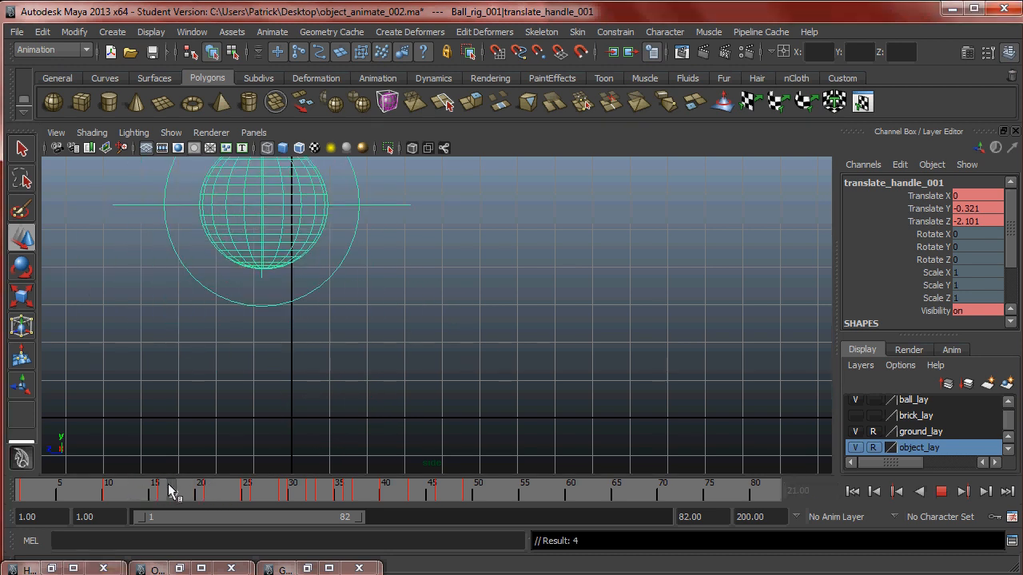
left_click(210, 492)
key("alt+v")
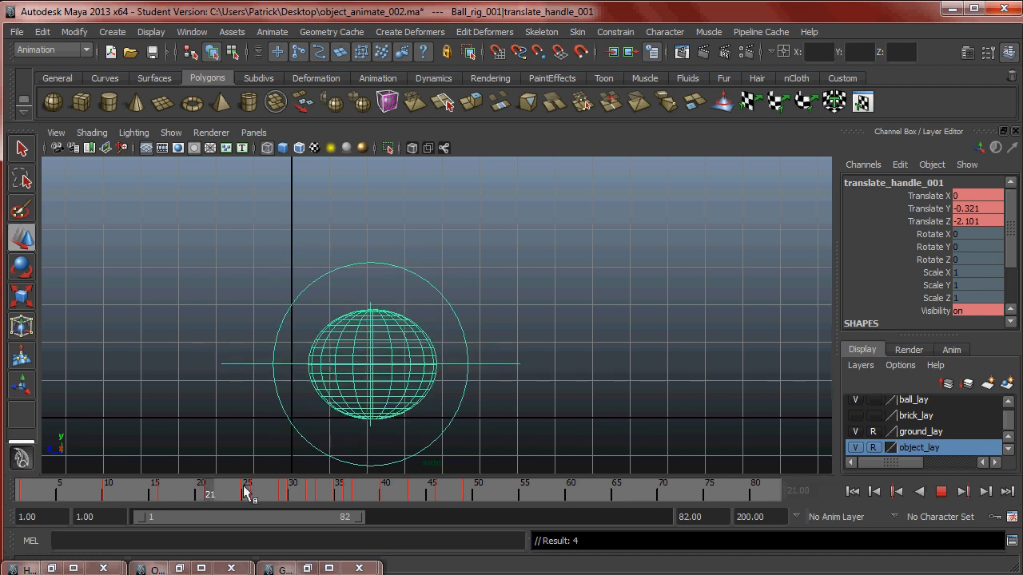
mouse_move(244, 486)
left_mouse_down()
mouse_move(121, 504)
mouse_move(485, 494)
mouse_move(201, 503)
left_mouse_up()
Stretch the ball vertically with the scale handle at frame 23, just after the second ground contact, and key it.
left_click(348, 265)
left_click(365, 280)
key("alt+v")
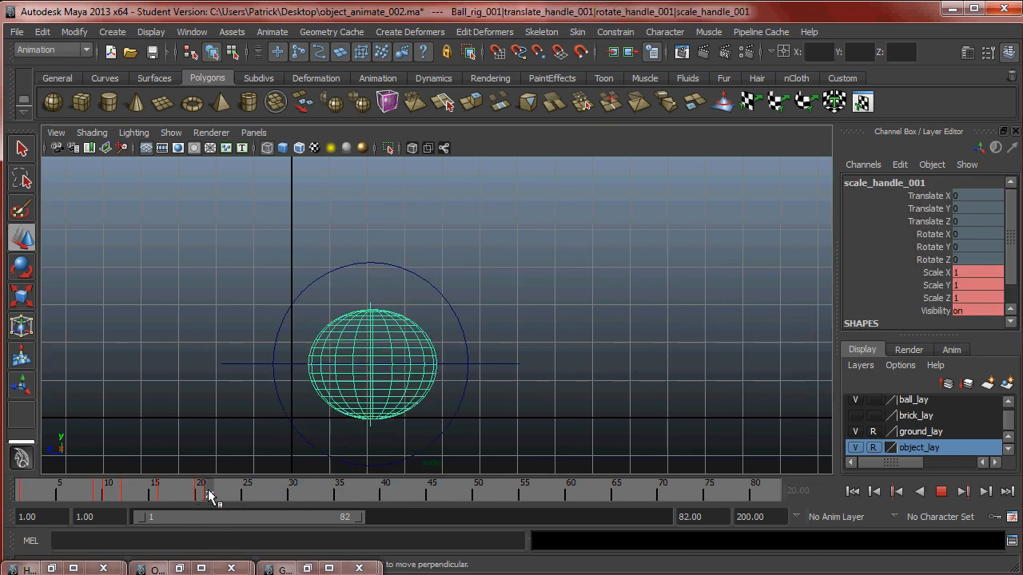
left_click(230, 492)
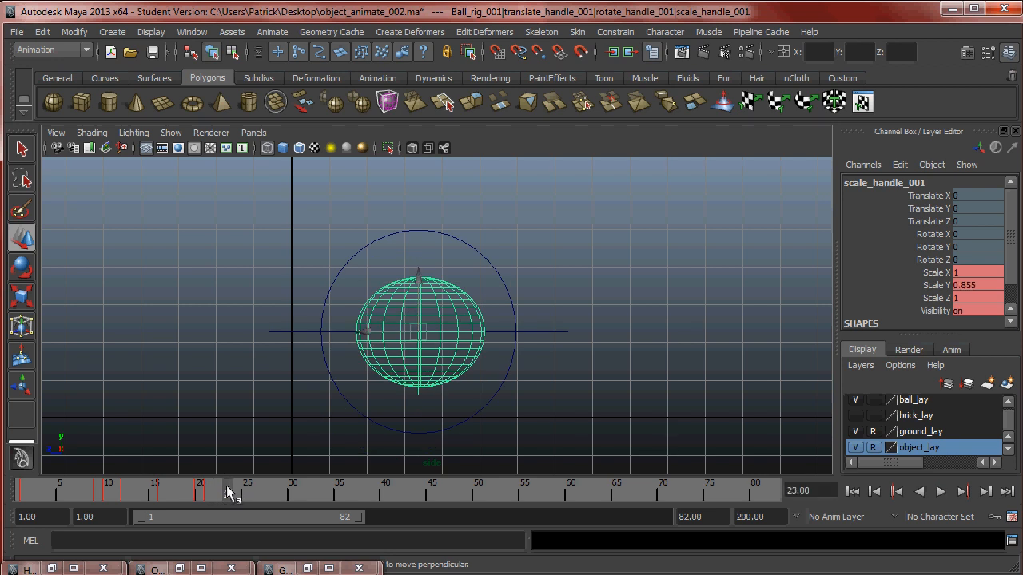
left_click(221, 493)
key("r")
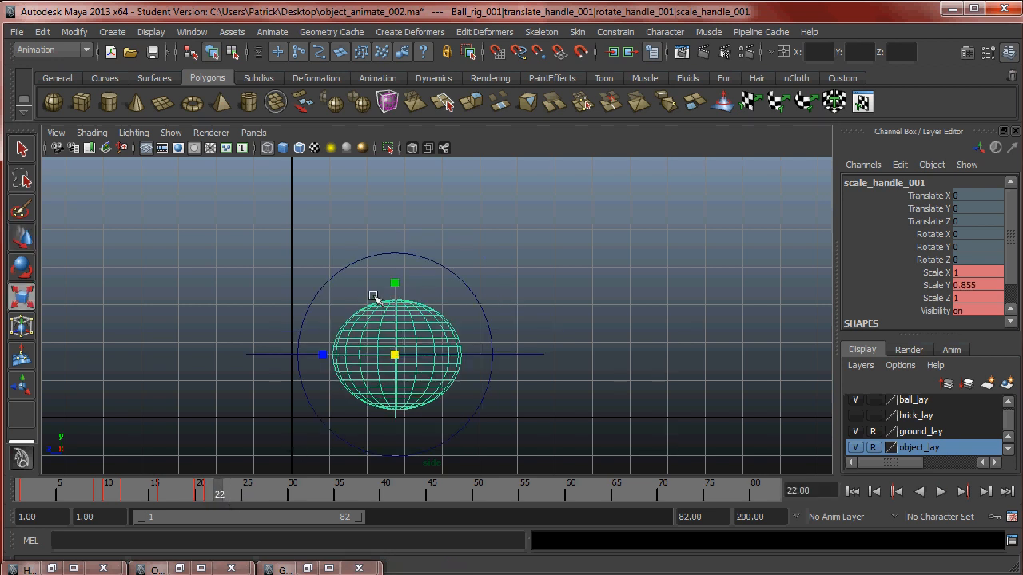
mouse_move(395, 282)
left_mouse_down()
mouse_move(406, 263)
mouse_move(407, 274)
left_mouse_up()
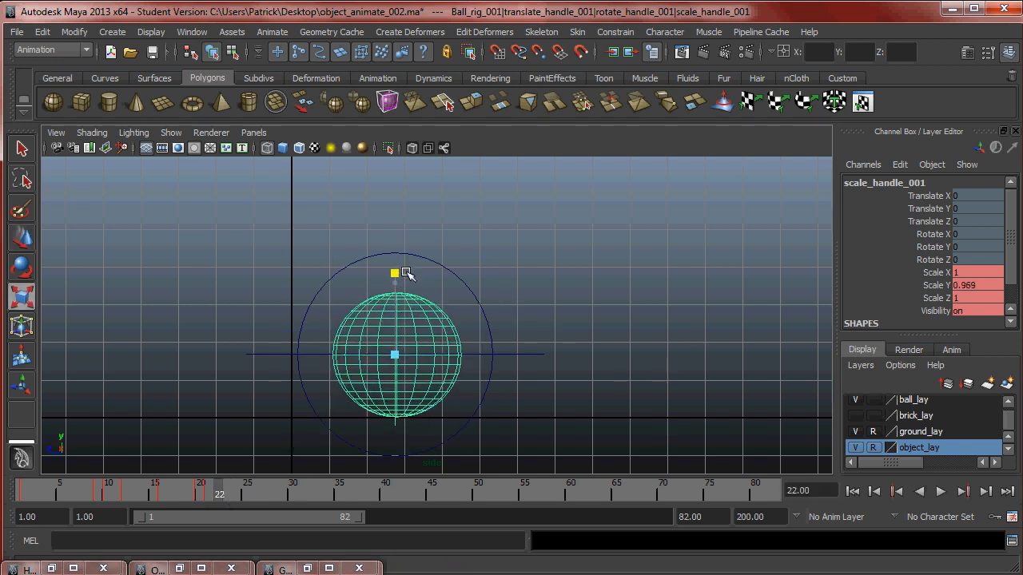
left_click_drag(229, 493, 230, 494)
left_click_drag(421, 258, 417, 243)
Key the scale handle with Scale X, Y and Z at 1 around frame 26 and at frame 29, before the third contact.
key("alt+v")
left_click_drag(163, 491, 55, 496)
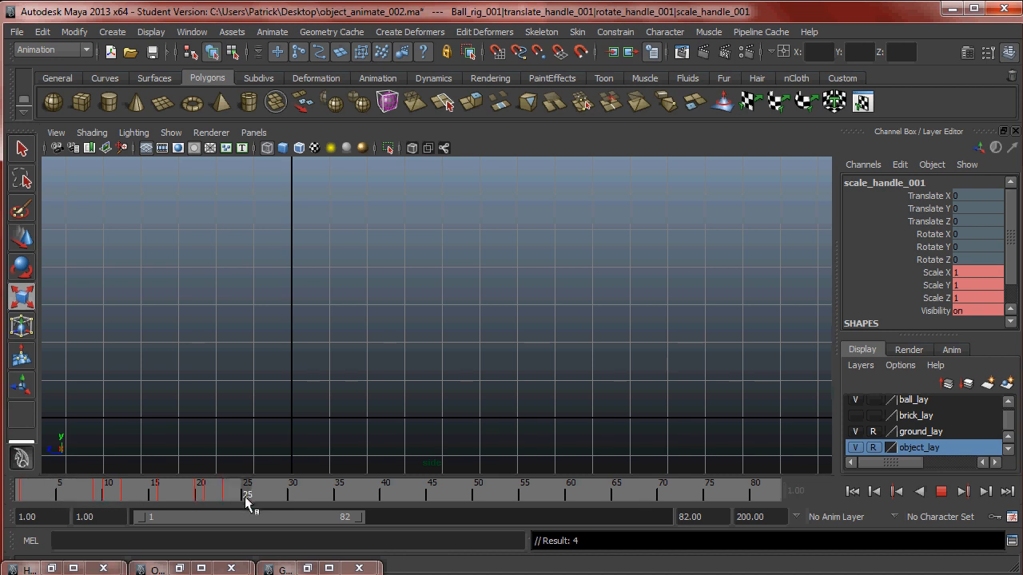
left_click_drag(254, 497, 20, 515)
left_click_drag(54, 485, 293, 489)
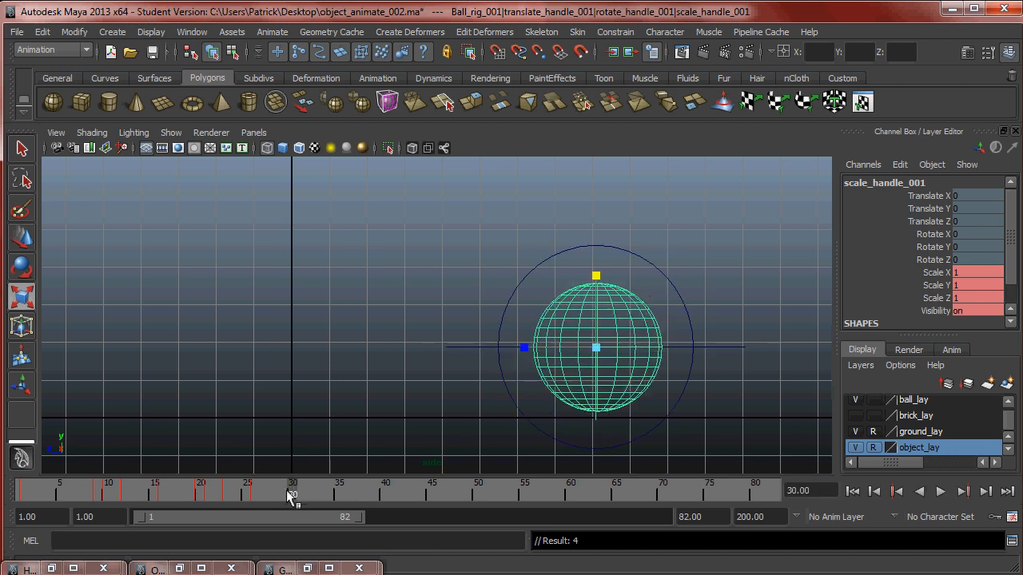
left_click(286, 490)
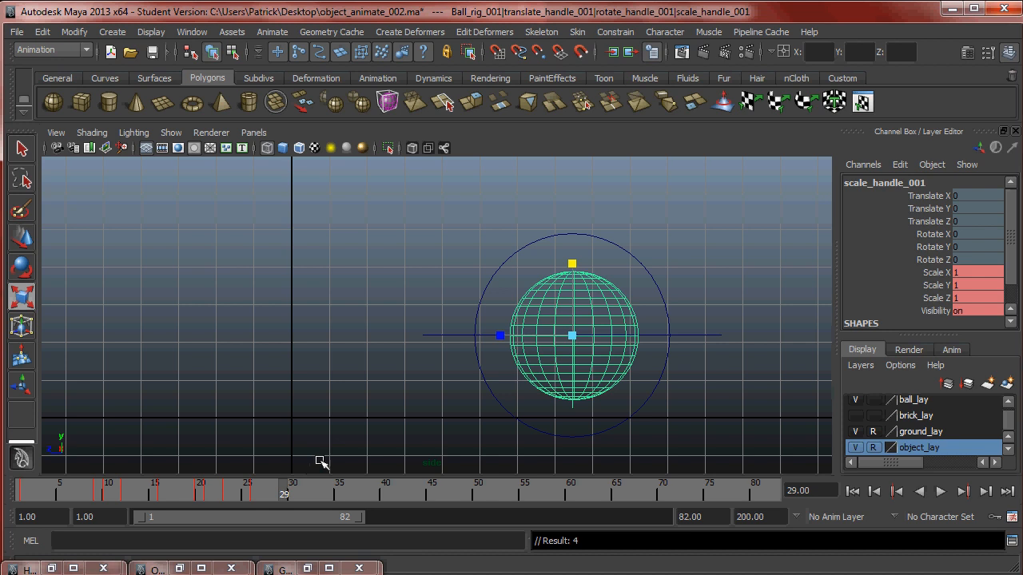
Squash the ball at frame 30 to Scale Y 0.895 with the scale handle and key it.
left_click(292, 490)
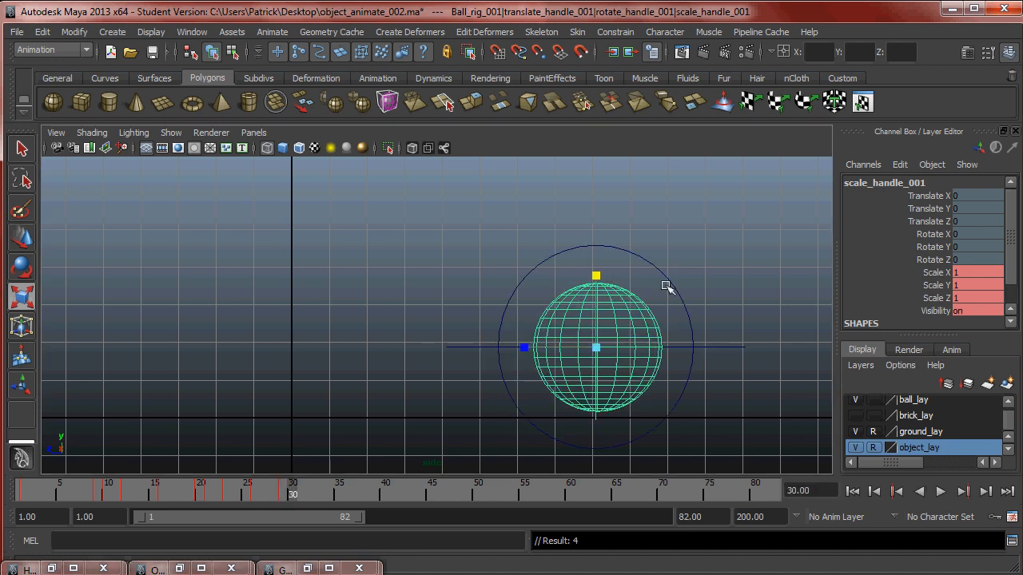
left_click_drag(600, 279, 597, 286)
left_click_drag(717, 307, 756, 365)
left_click(613, 273)
left_click(613, 281)
key("s")
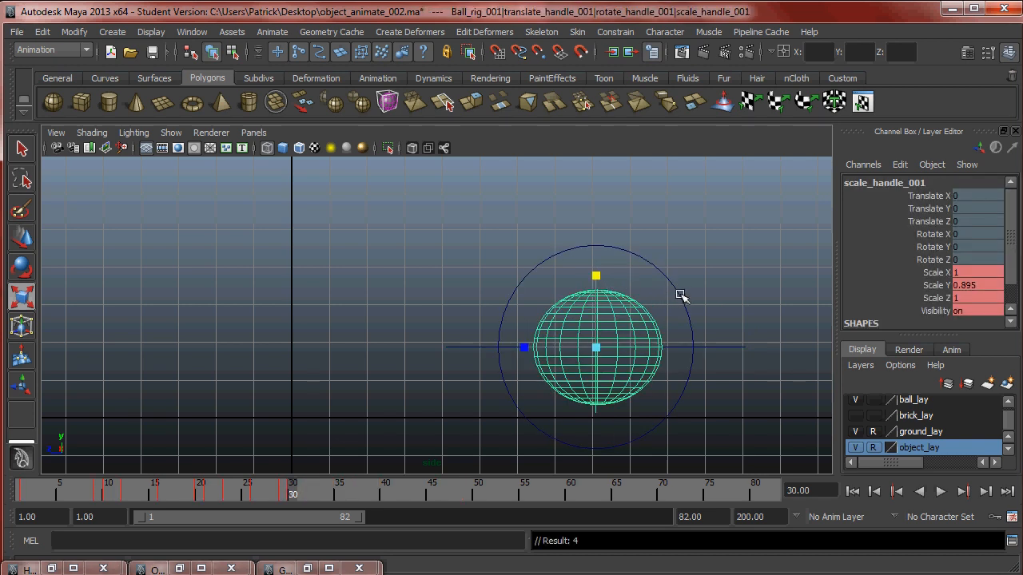
Lower the translate handle at frame 30 to Translate Y -0.163 so the squashed ball meets the ground, and key it.
left_click(726, 297)
left_click_drag(728, 294, 777, 380)
key("w")
left_click_drag(607, 295, 604, 312)
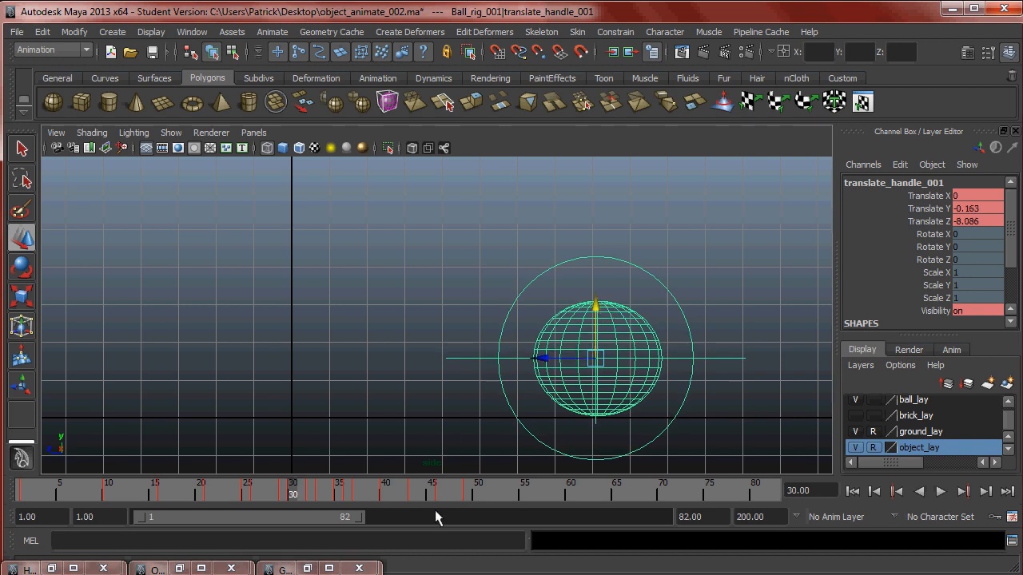
key("s")
Stretch the ball at frame 32 to Scale Y 1.048 with the scale handle and key it.
left_click_drag(296, 490, 310, 490)
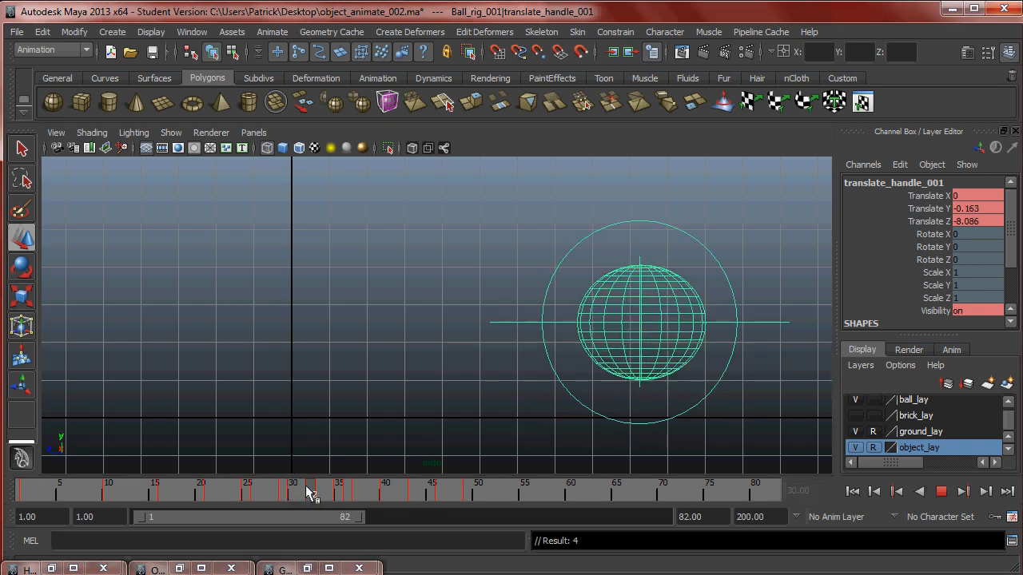
left_click(646, 245)
left_click(647, 256)
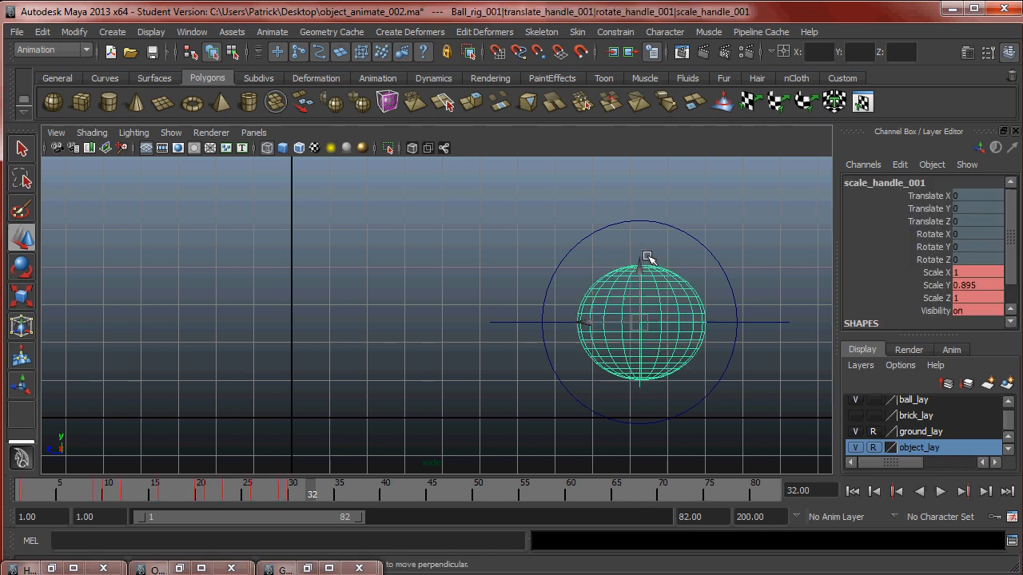
key("r")
left_click_drag(644, 256, 637, 237)
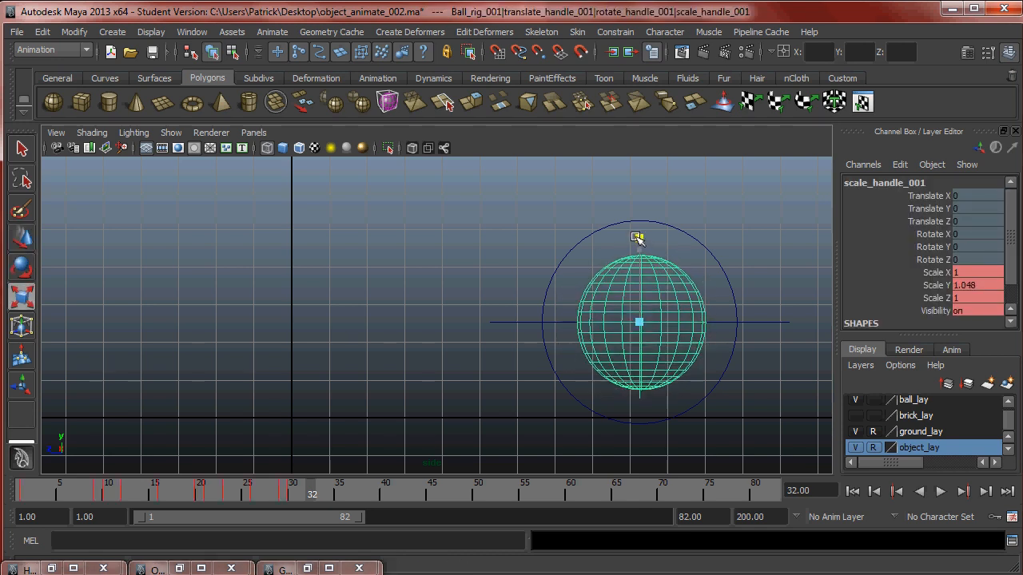
key("s")
Copy the undeformed scale values from frame 1 to frame 33, keying Scale X, Y and Z at 1, and review the motion.
left_click_drag(332, 494, 28, 497)
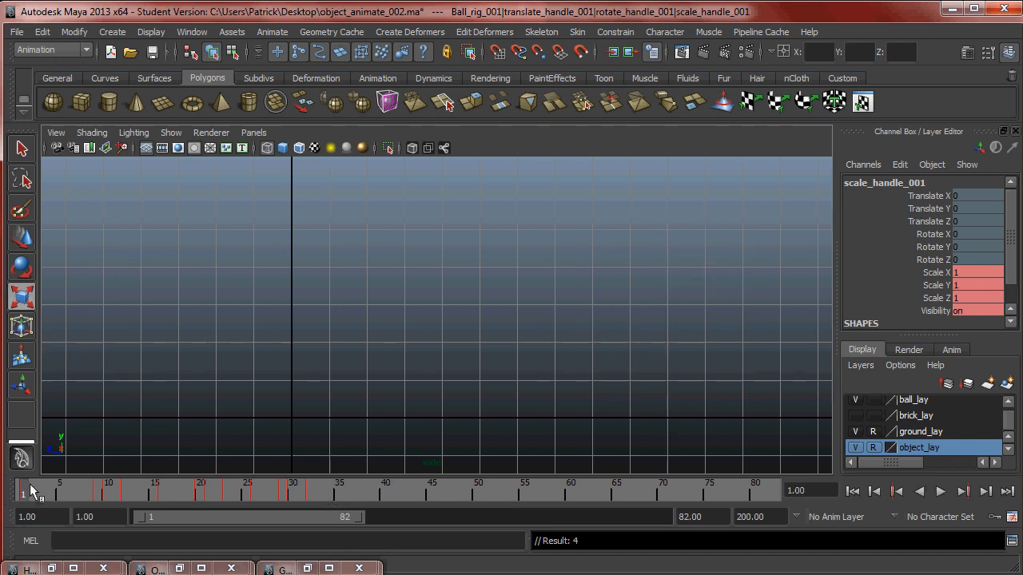
key("alt+v")
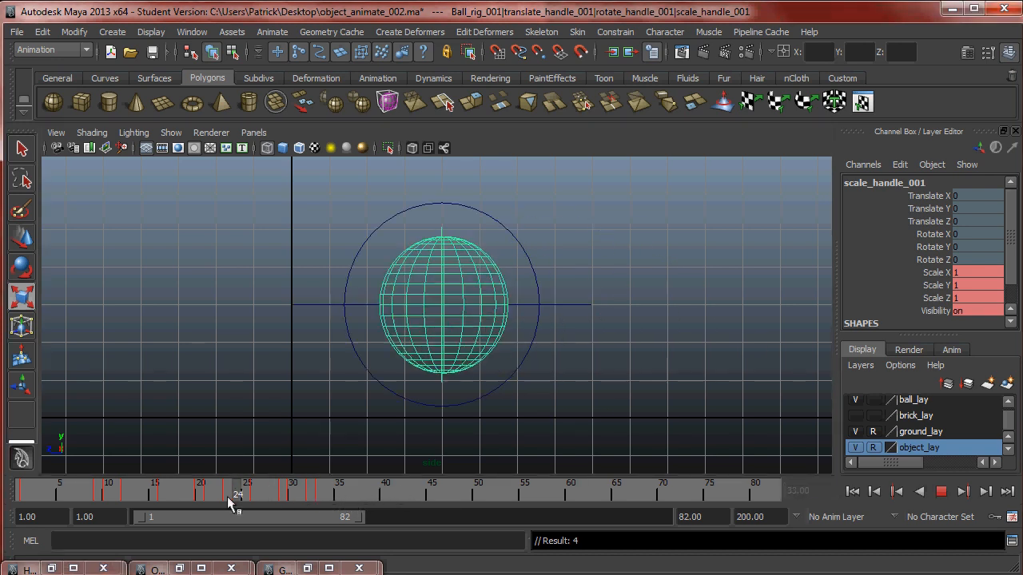
key("alt+v")
Key the undeformed scale of the scale handle at frame 36, just before the ball's next ground contact.
key("f")
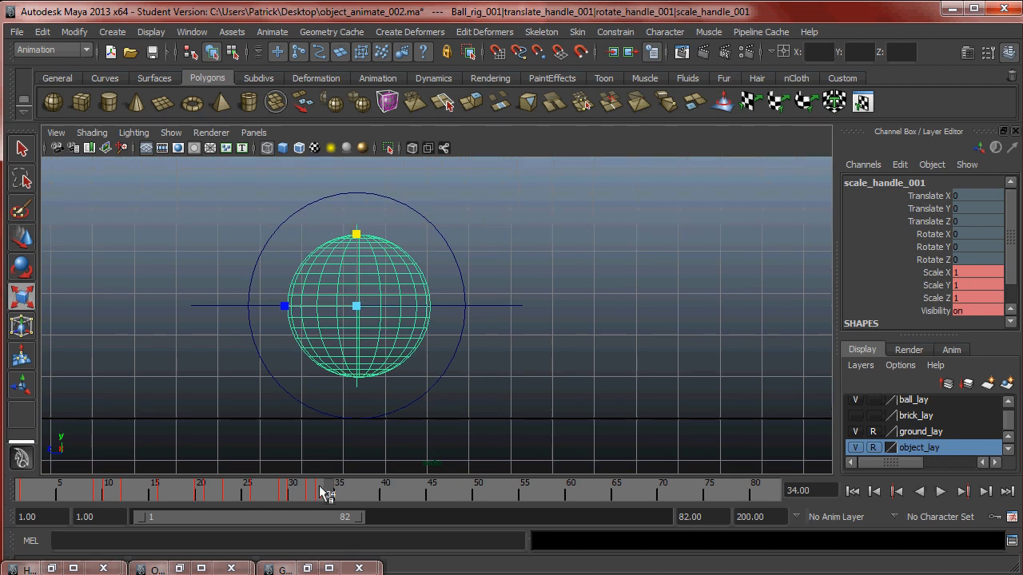
key("alt+v")
mouse_move(307, 485)
left_mouse_down()
mouse_move(340, 489)
mouse_move(263, 491)
mouse_move(357, 493)
left_mouse_up()
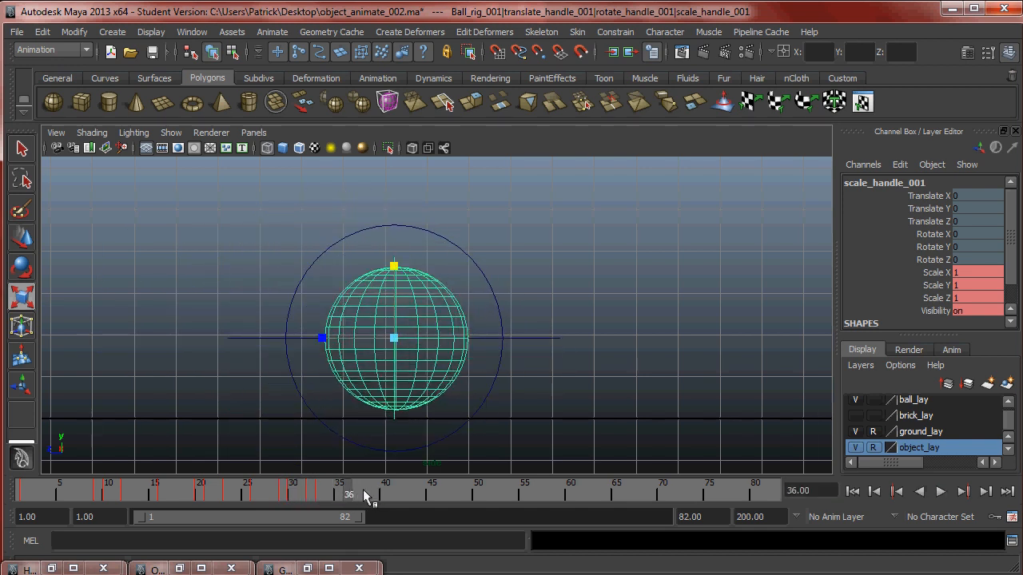
key("s")
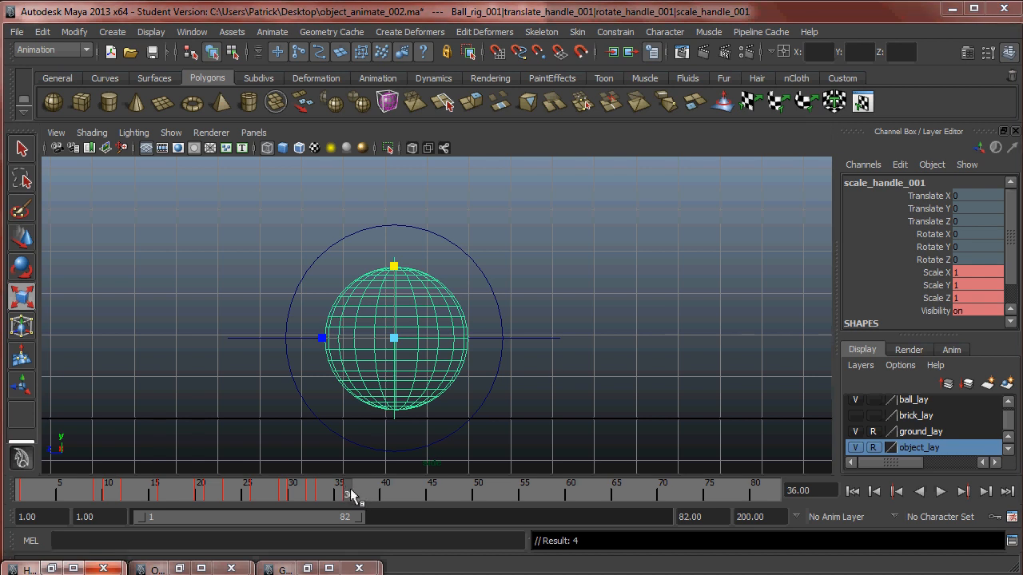
Squash the ball at frame 37 with the scale handle, key it, and lower the translate handle to Translate Y -0.171.
mouse_move(354, 493)
left_mouse_down()
mouse_move(320, 494)
mouse_move(358, 494)
left_mouse_up()
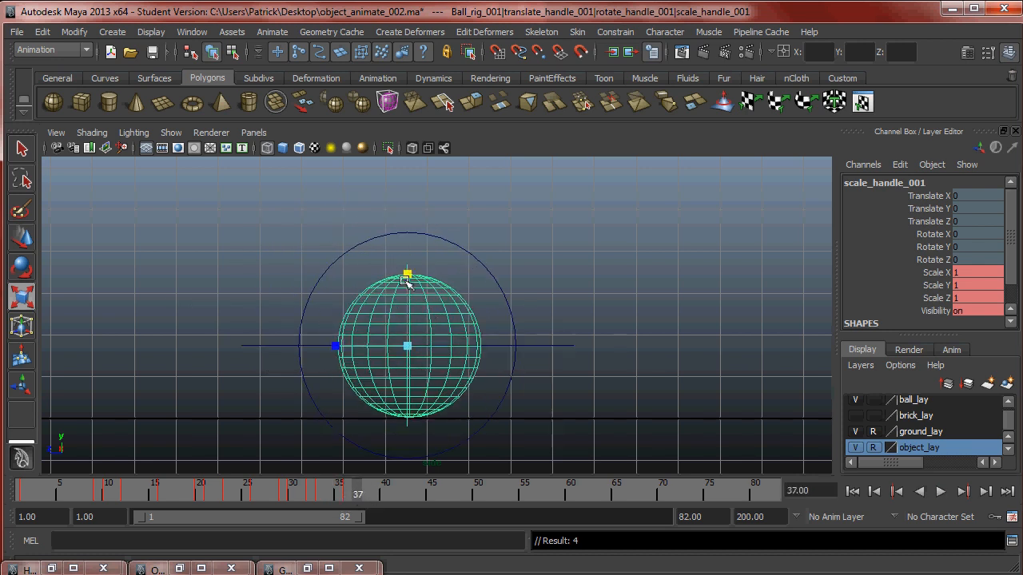
left_click_drag(408, 274, 410, 291)
key("s")
left_click(541, 343)
key("w")
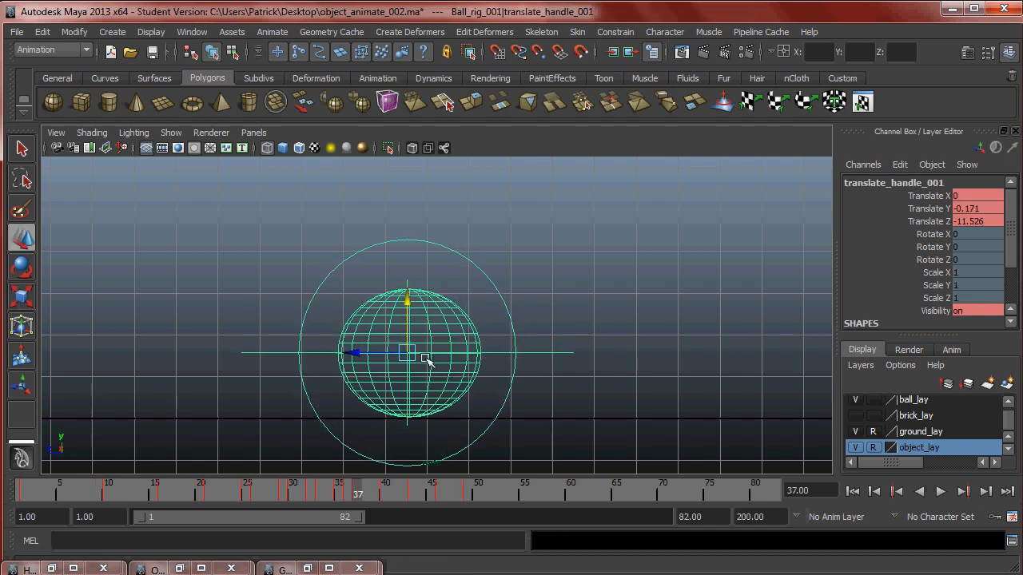
Stretch the ball at frame 39 to Scale Y 1.038 with the scale handle and key it.
left_click_drag(357, 491, 376, 492)
left_click(438, 267)
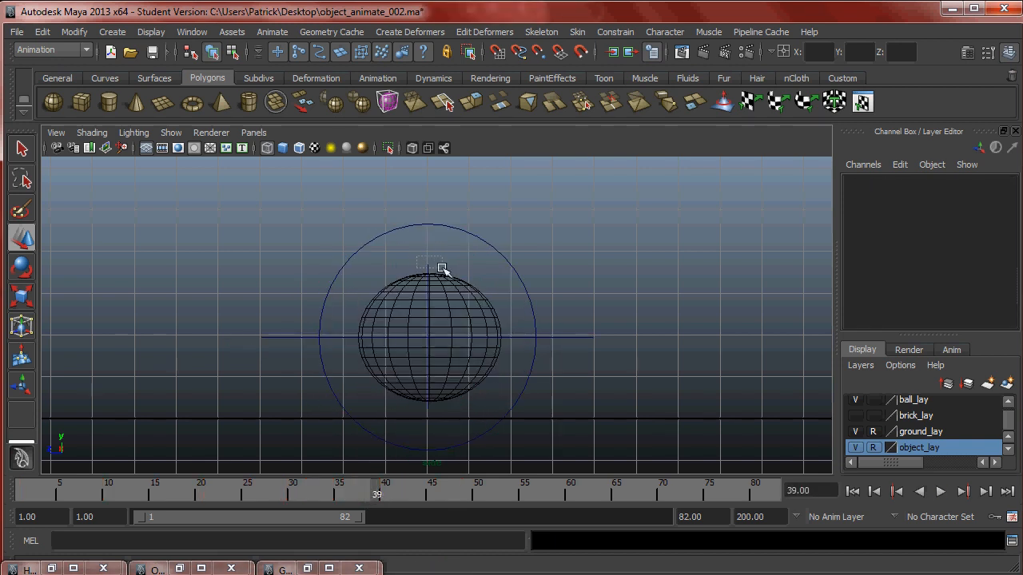
left_click(439, 268)
key("e")
key("r")
left_click_drag(429, 267, 428, 255)
Copy the undeformed scale values from frame 1 to frame 41, keying Scale X, Y and Z at 1, and play the motion to frame 43.
key("alt+v")
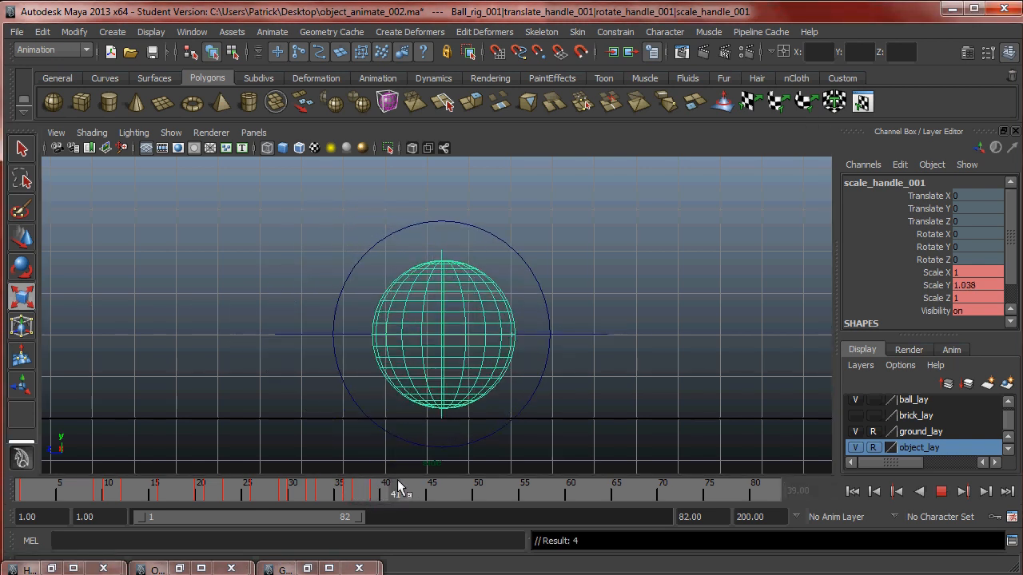
left_click(22, 494)
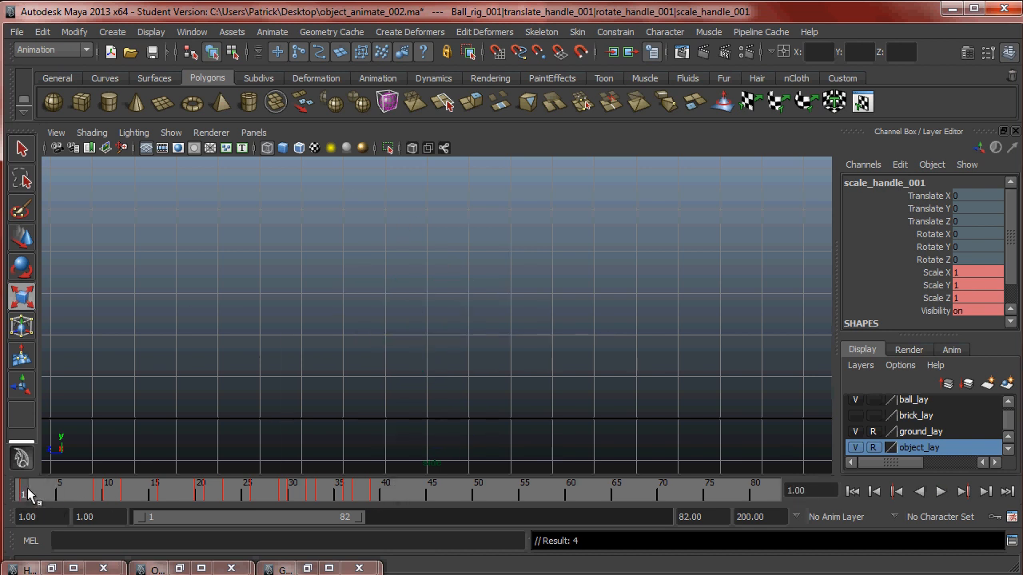
key("alt+v")
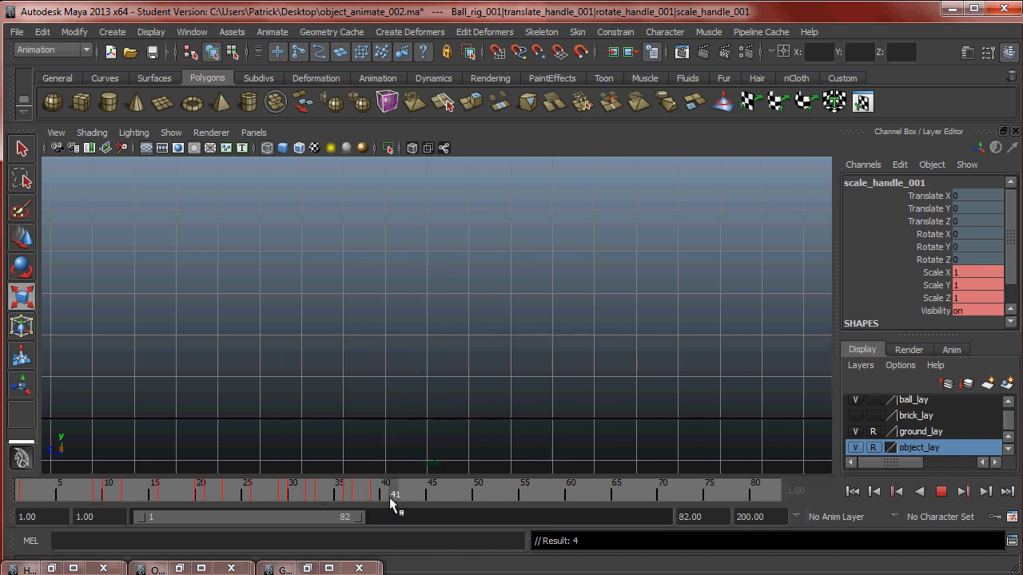
left_click(392, 495)
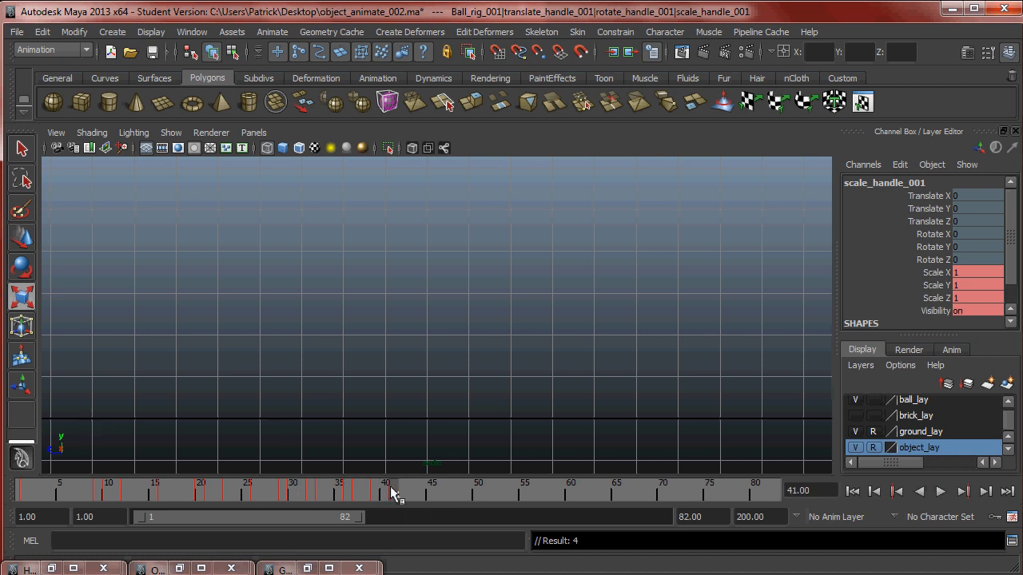
key("alt+v")
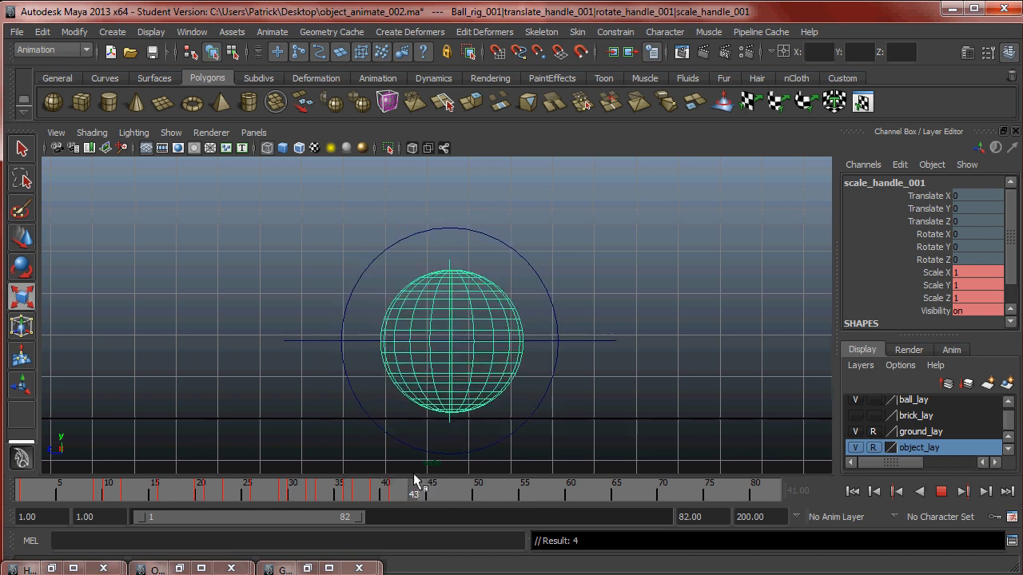
key("alt+v")
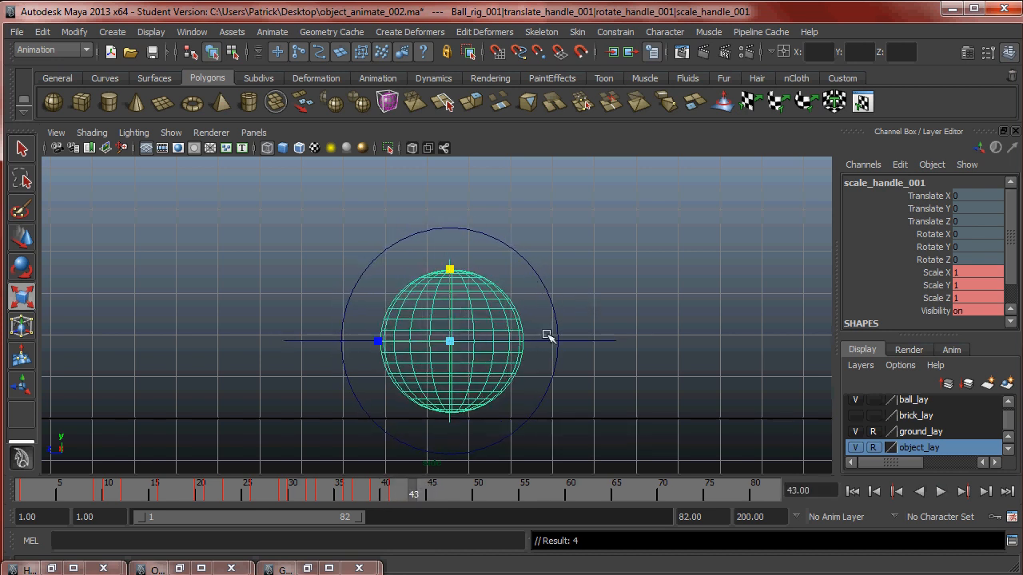
Try to squash the ball at frame 43 to Scale Y 0.91 and lower the translate handle so it meets the ground.
key("Up")
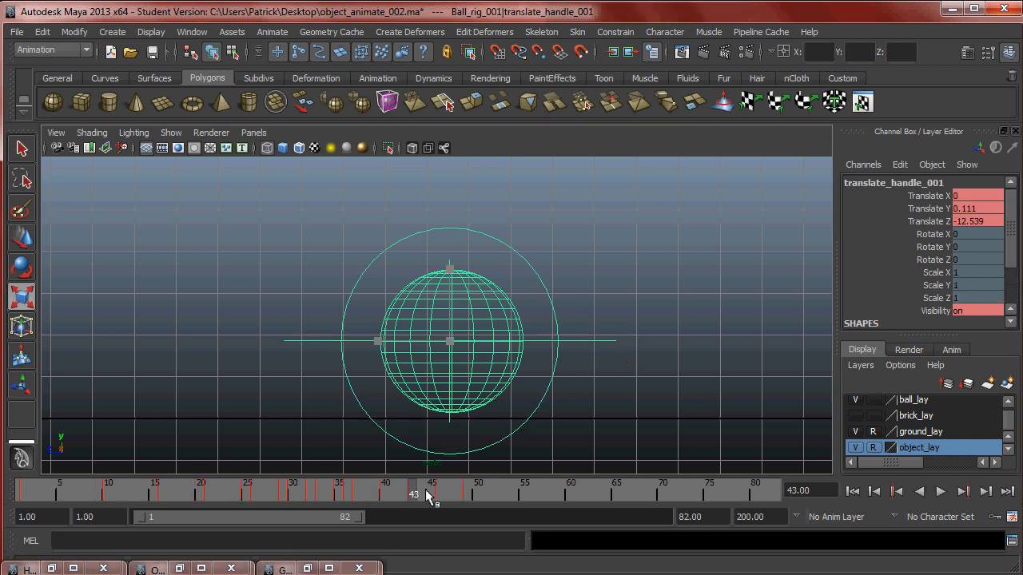
key("alt+v")
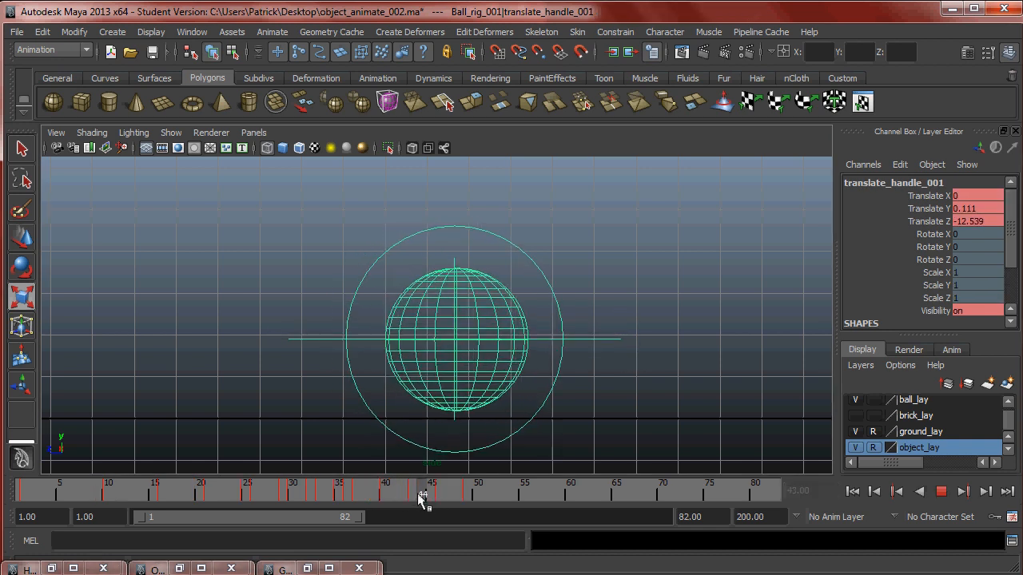
left_click(419, 495)
left_click(501, 265)
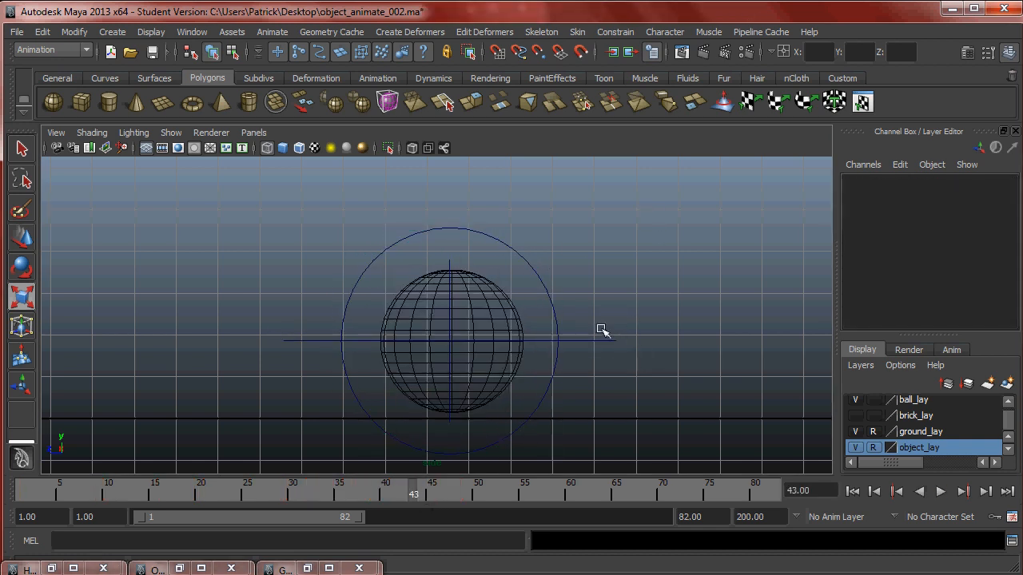
left_click(459, 270)
left_click(491, 285)
left_click(470, 272)
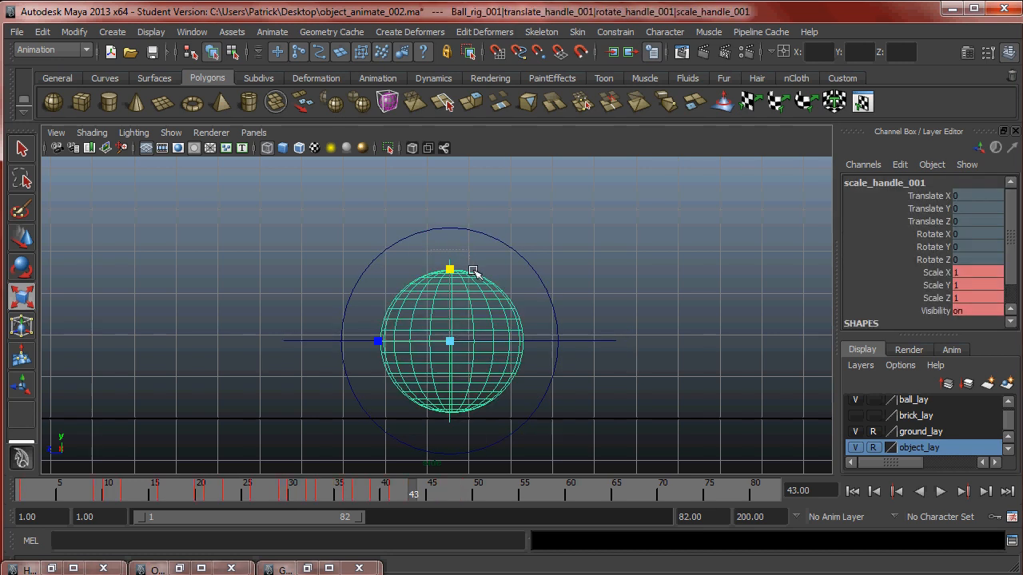
left_click_drag(449, 277, 452, 274)
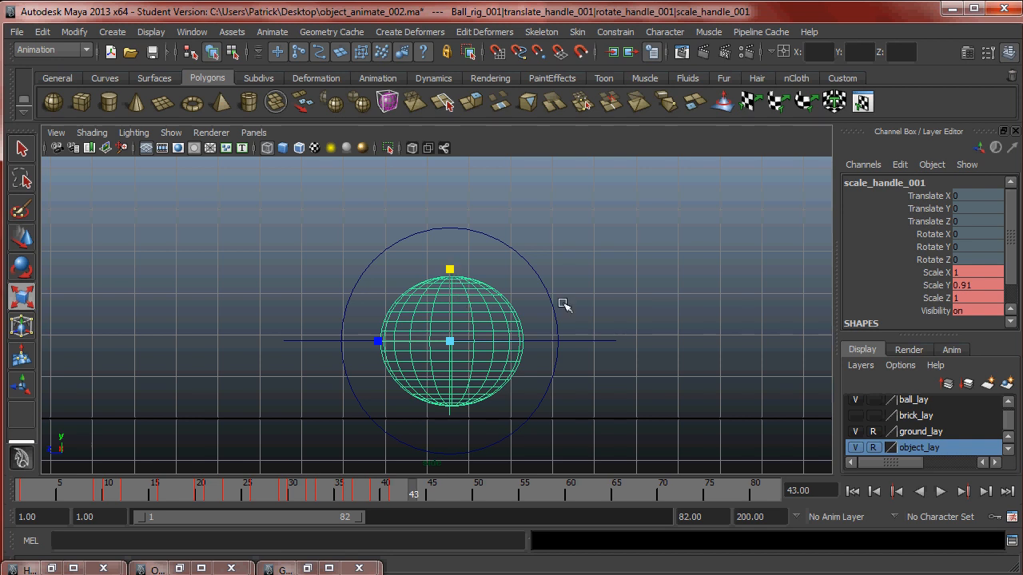
left_click_drag(605, 332, 610, 360)
key("w")
left_click_drag(450, 289, 450, 298)
left_click(555, 207)
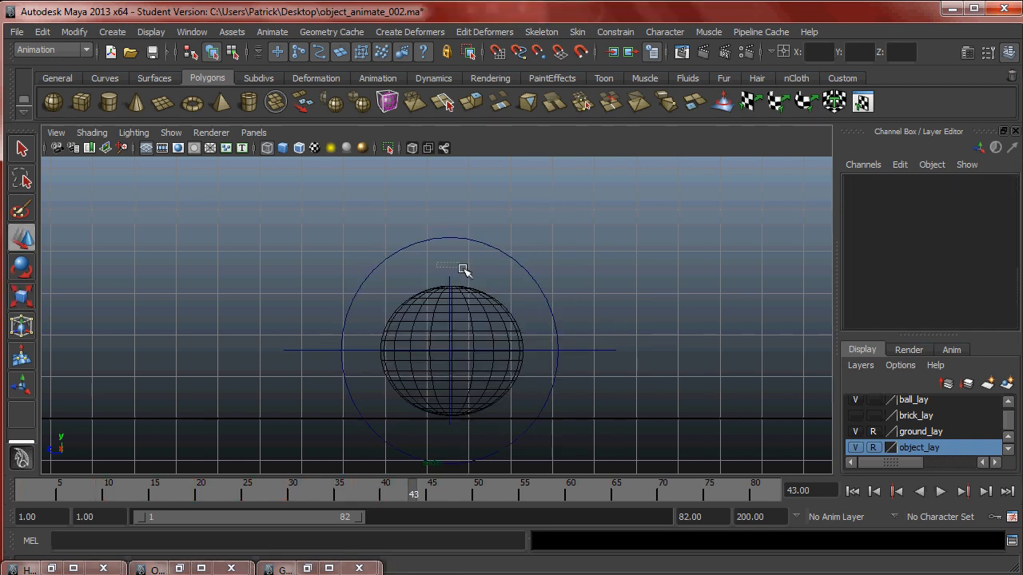
Squash the ball at frame 43 only slightly, to Scale Y 0.975, with the scale handle.
left_click(472, 283)
mouse_move(431, 487)
left_mouse_down()
mouse_move(315, 491)
mouse_move(414, 496)
left_mouse_up()
key("r")
left_click_drag(452, 272, 452, 266)
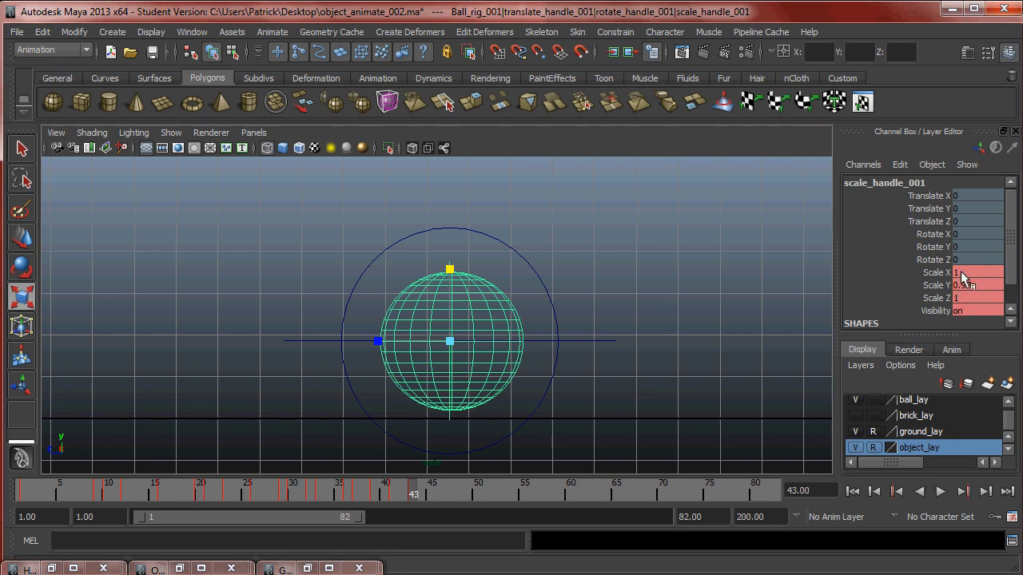
left_click_drag(449, 271, 457, 265)
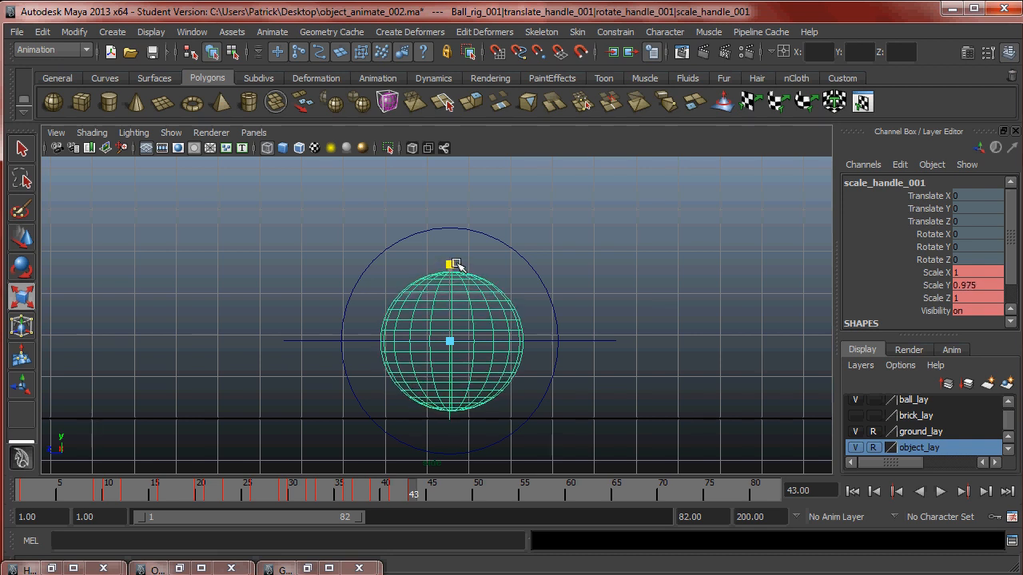
Lower the translate handle at frame 43 so the slightly squashed ball meets the ground.
key("w")
mouse_move(644, 366)
left_mouse_down()
mouse_move(593, 323)
mouse_move(654, 367)
left_mouse_up()
left_click(455, 306)
left_click_drag(646, 402, 646, 402)
left_click_drag(454, 291, 461, 302)
Stretch the ball at frame 45 to Scale Y 1.022 with the scale handle and key it.
left_click_drag(454, 496, 430, 493)
left_click(452, 273)
key("e")
key("r")
left_click_drag(459, 269, 464, 263)
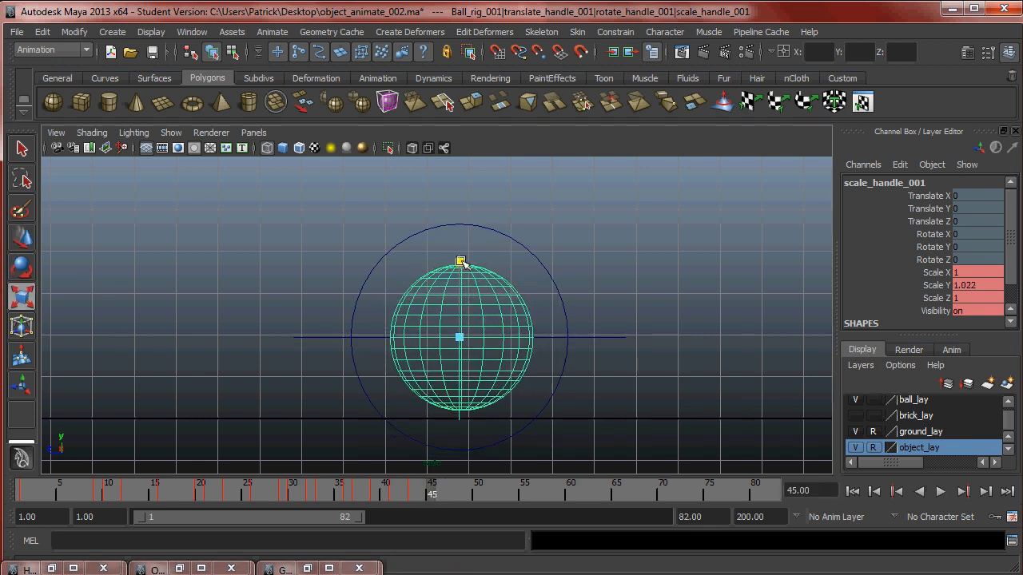
key("s")
Copy the undeformed scale values from frame 1 to frame 49, keying Scale X, Y and Z at 1.
key("alt+v")
mouse_move(447, 487)
left_mouse_down()
mouse_move(373, 486)
mouse_move(489, 487)
mouse_move(26, 494)
mouse_move(477, 503)
mouse_move(445, 503)
left_mouse_up()
left_click(565, 290)
key("ctrl+z")
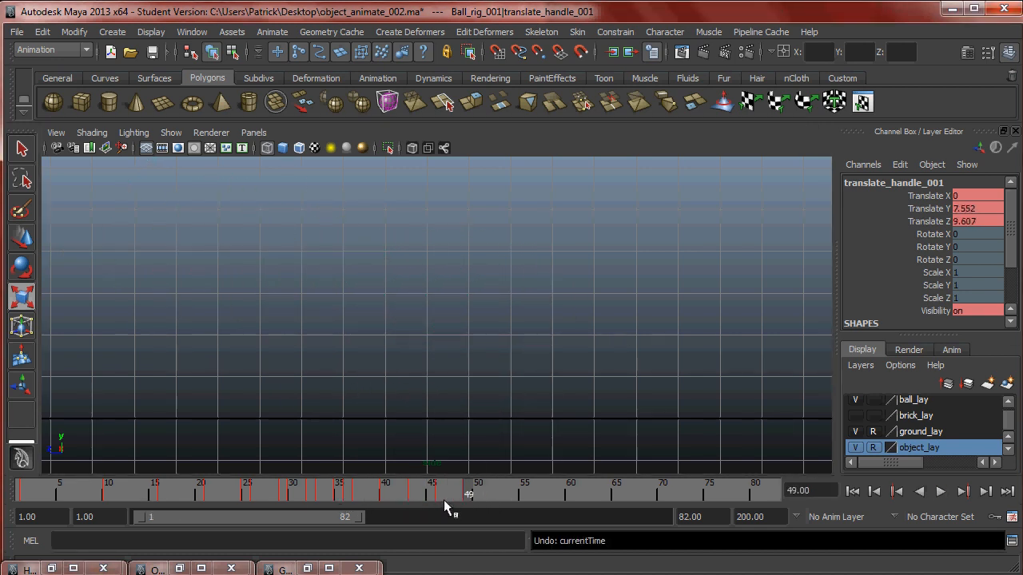
key("ctrl+z")
left_click(525, 272)
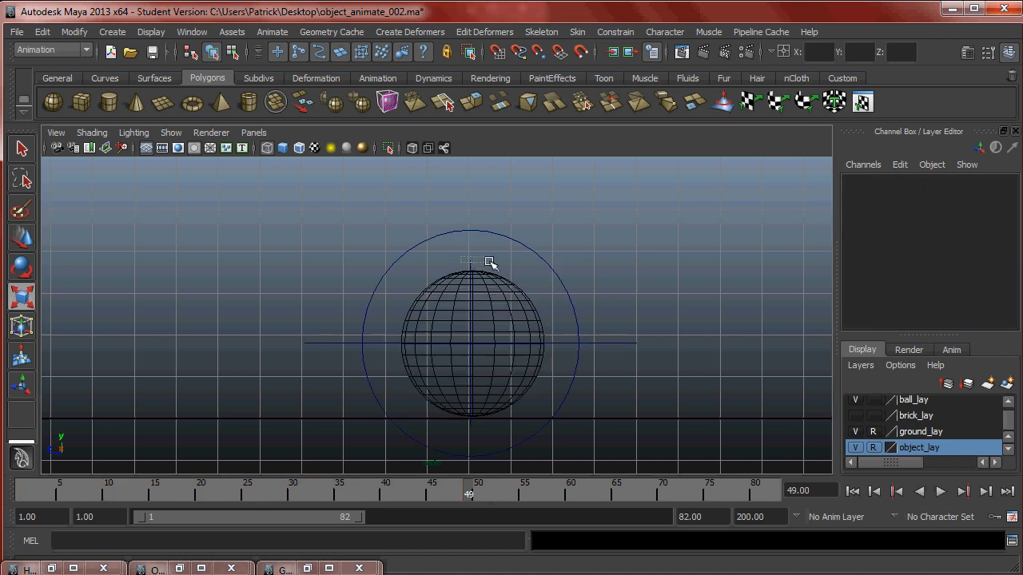
left_click_drag(482, 259, 489, 292)
left_click_drag(467, 494, 93, 494)
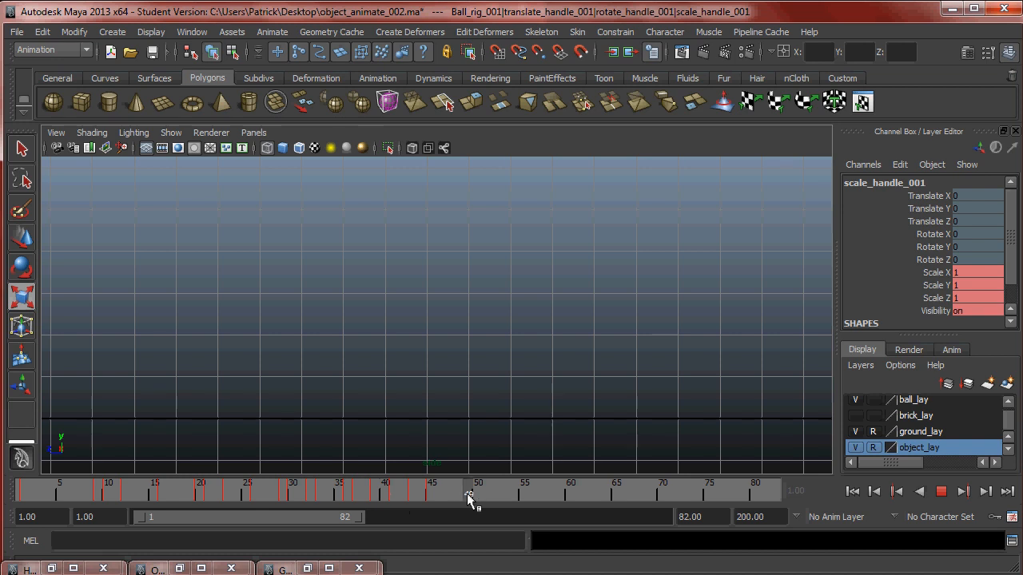
left_click_drag(467, 495, 256, 491)
key("s")
Deselect the rig and display the ball shaded with its checker texture, with the whole bounce path in view.
right_click_drag(433, 328, 411, 315, "alt")
middle_click_drag(411, 315, 660, 387, "alt")
right_click_drag(660, 387, 499, 290, "alt")
middle_click_drag(499, 289, 600, 311, "alt")
left_click(571, 288)
key("5")
key("6")
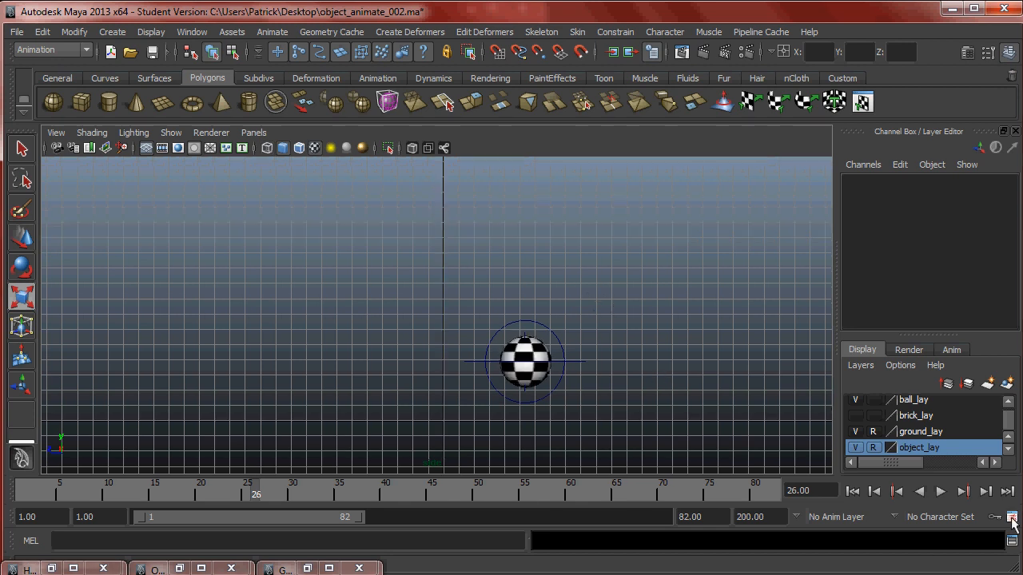
Play back the bouncing animation to examine the squash and stretch on the textured ball.
left_click(945, 494)
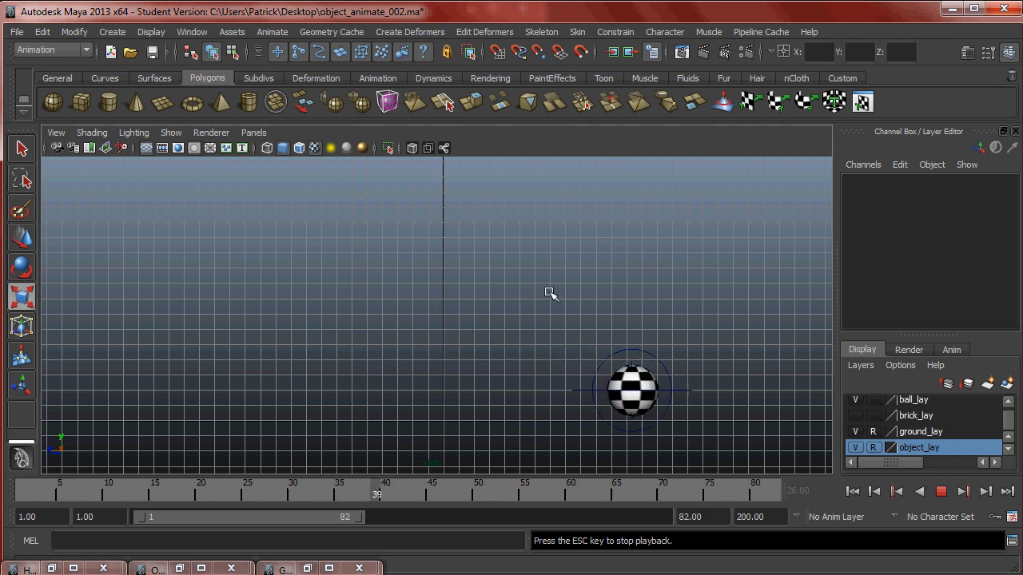
middle_click_drag(557, 288, 516, 272, "alt")
right_click_drag(517, 272, 660, 275, "alt")
middle_click_drag(579, 289, 557, 249, "alt")
right_click_drag(557, 248, 621, 258, "alt")
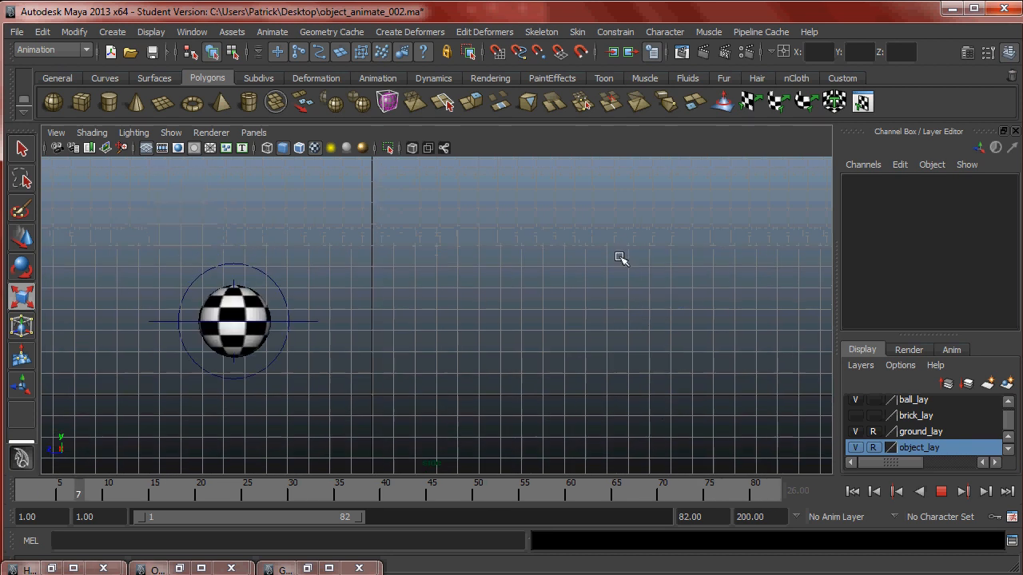
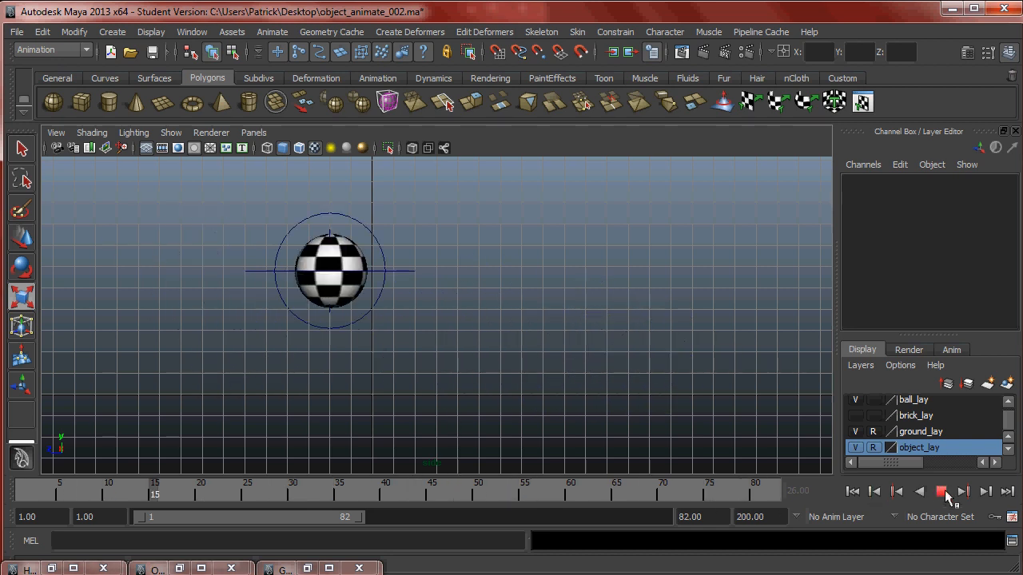
left_click(943, 492)
Spin the ball forward at frame 49 with the rotate handle to Rotate X -892.879 and key it.
left_click_drag(208, 499, 473, 506)
left_click(376, 217)
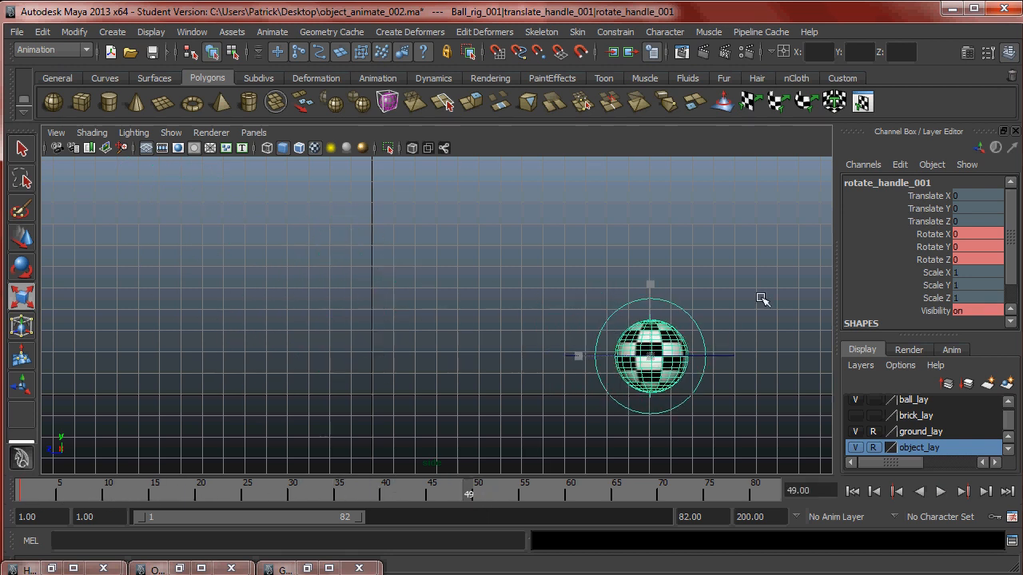
key("e")
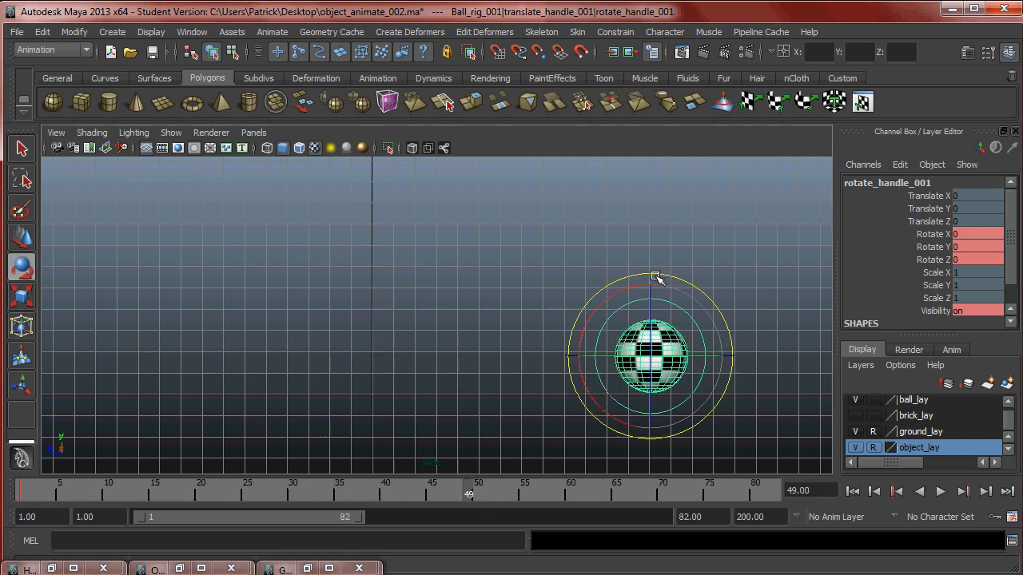
left_click_drag(624, 287, 704, 403)
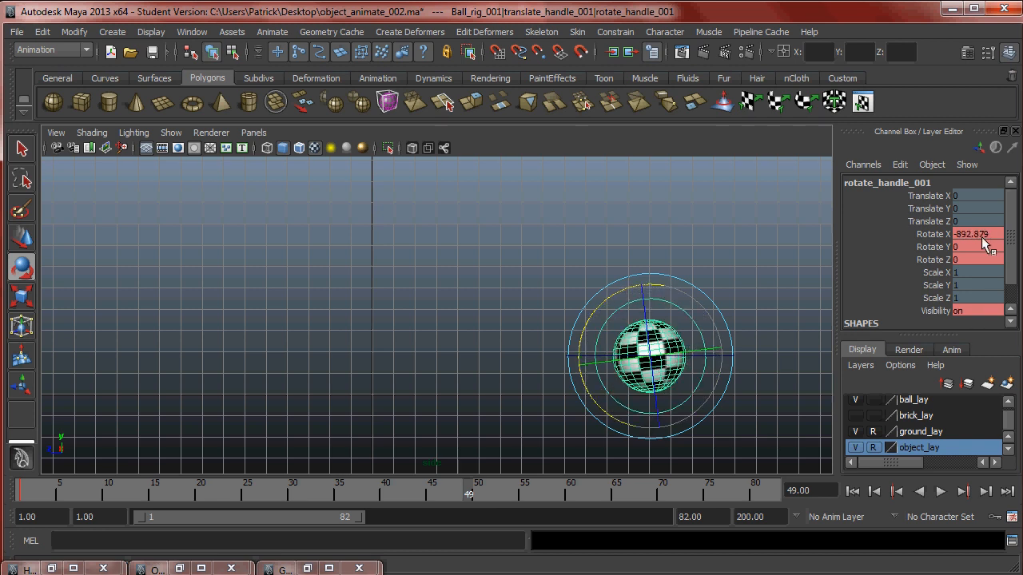
key("s")
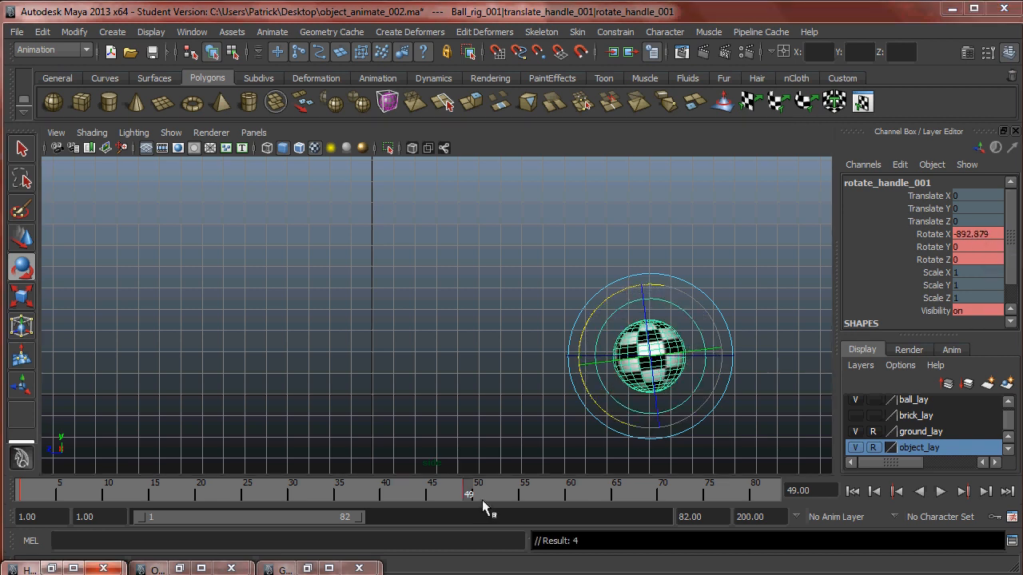
Play back the rolling ball and scrub to frame 26 to examine its rotation.
left_click_drag(480, 500, 402, 497)
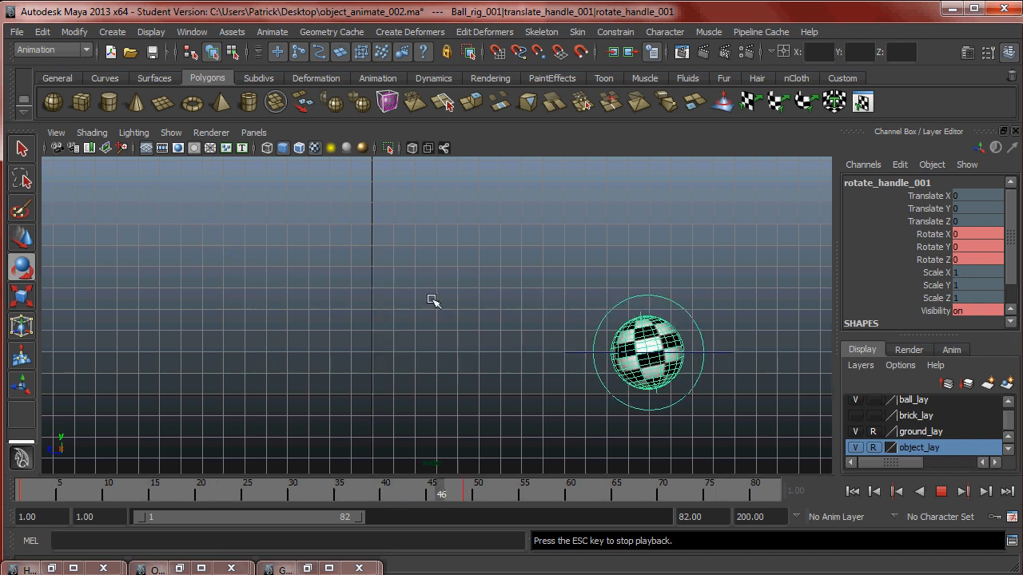
left_click(297, 495)
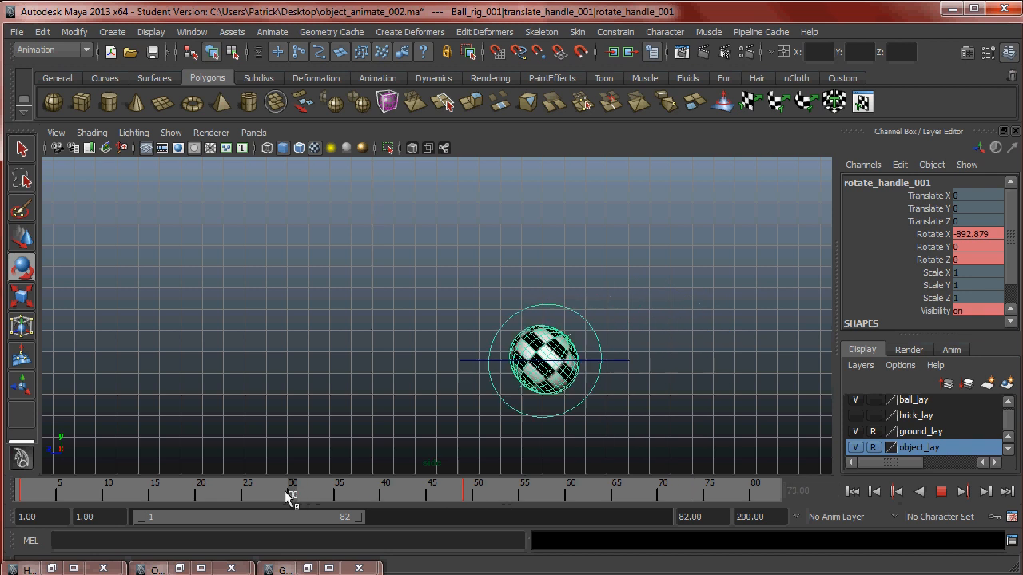
left_click_drag(298, 495, 251, 495)
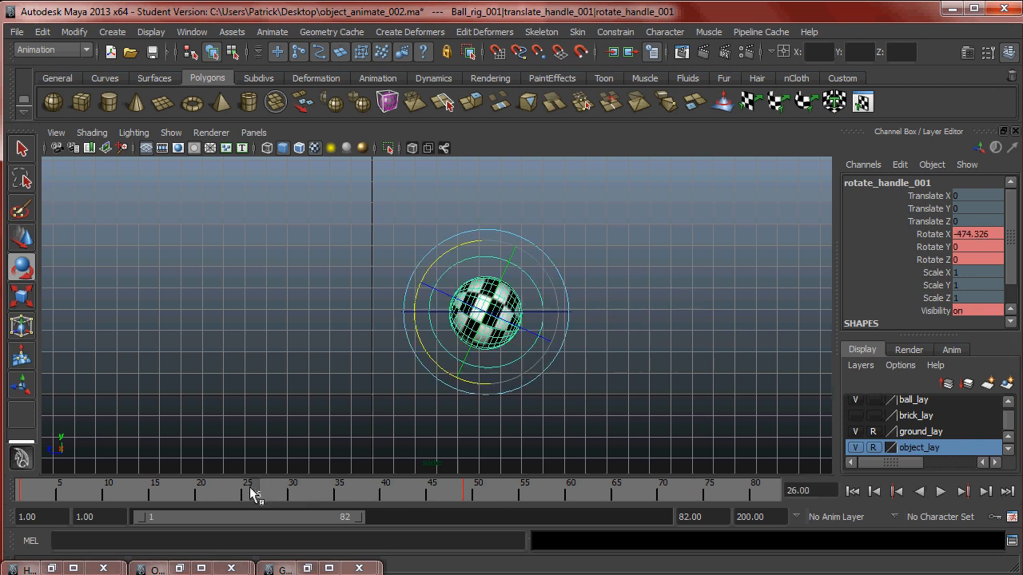
In the Graph Editor, move the last Rotate X key to frame 48 with a value of about -599.303.
left_click(173, 569)
left_click(214, 206)
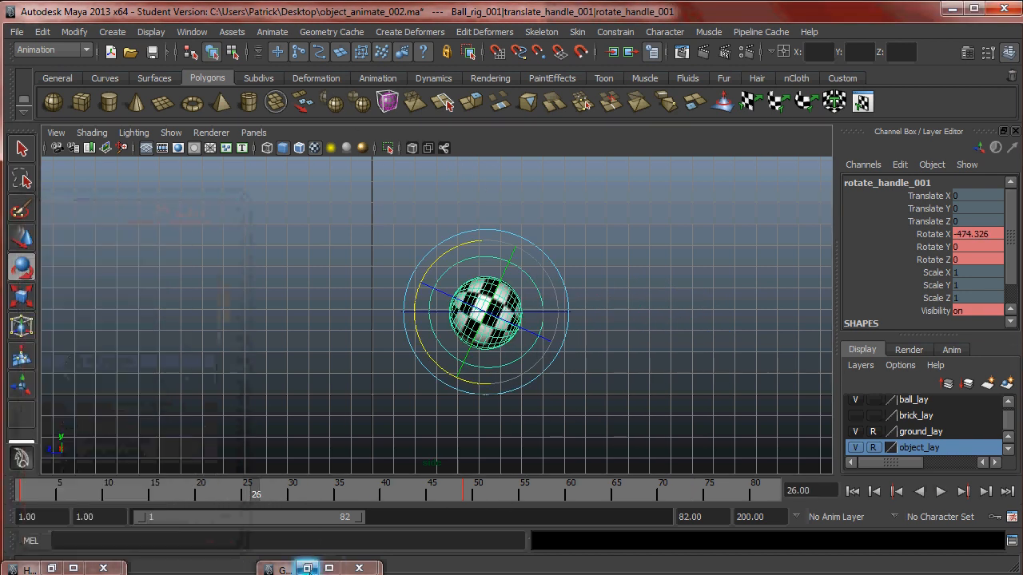
left_click(284, 569)
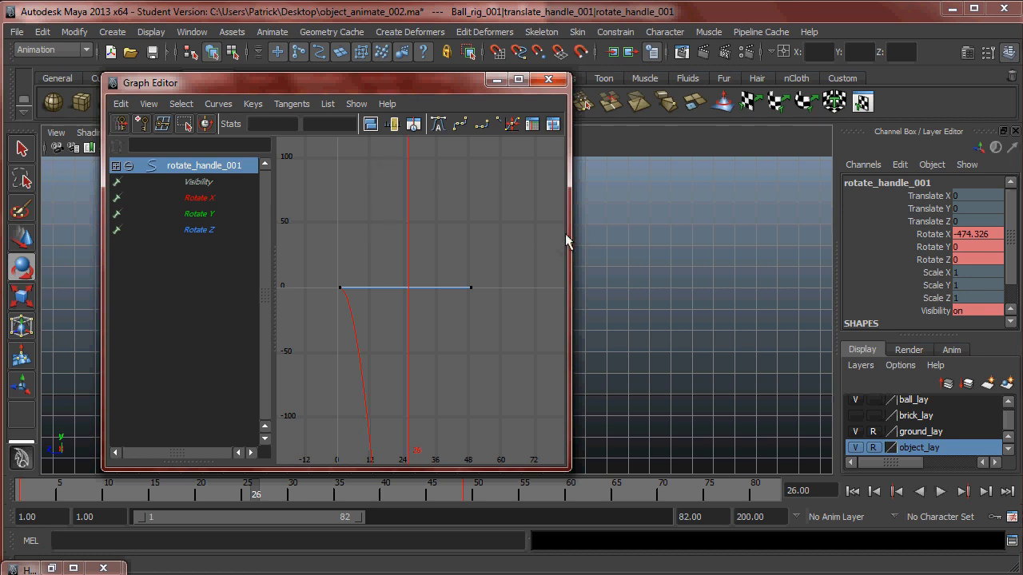
left_click(203, 198)
right_click_drag(459, 344, 256, 299, "alt")
middle_click_drag(486, 383, 470, 338, "alt")
right_click_drag(470, 338, 646, 340, "alt")
middle_click_drag(442, 341, 518, 370, "alt")
right_click_drag(518, 371, 463, 364, "alt")
left_click_drag(430, 476, 431, 454)
middle_click_drag(418, 438, 418, 382)
right_click_drag(417, 364, 454, 362, "alt")
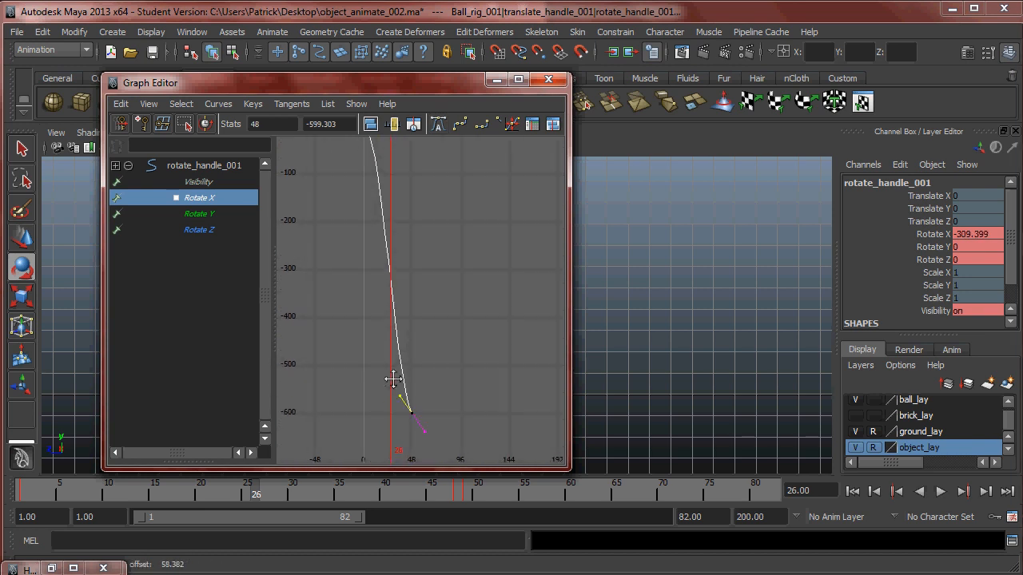
Steepen the outgoing tangent of the first Rotate X key, and play the animation from frame 1.
middle_click_drag(426, 301, 436, 382, "alt")
left_click_drag(346, 192, 408, 247)
left_click_drag(392, 188, 415, 223)
middle_click_drag(415, 223, 387, 242)
middle_click_drag(489, 353, 472, 226, "alt")
right_click_drag(480, 226, 445, 244, "alt")
middle_click_drag(445, 244, 450, 271, "alt")
left_click(497, 80)
left_click_drag(262, 493, 27, 534)
left_click(937, 494)
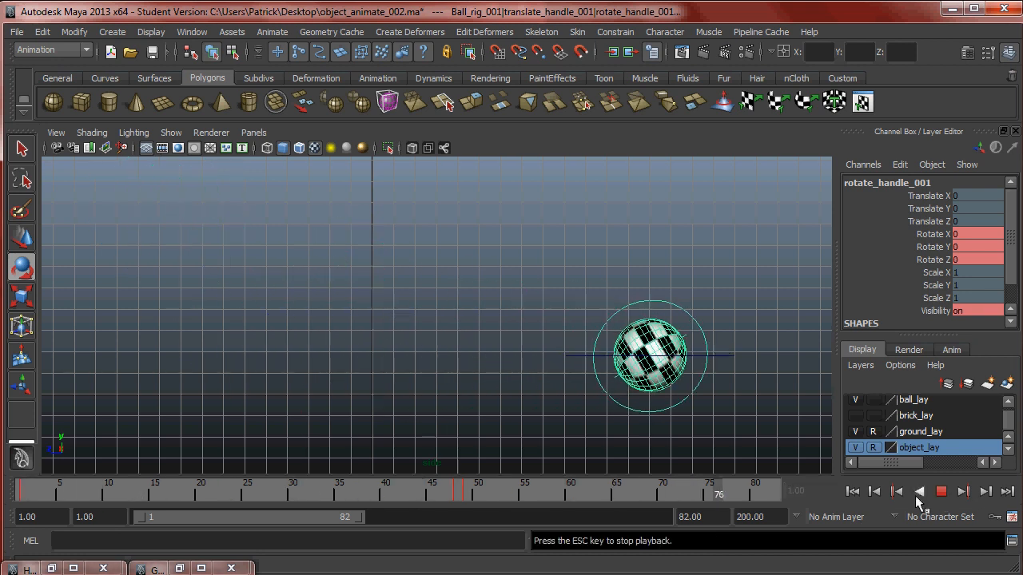
Shift the ending rotation keys slightly later on the timeline, and delete the extra key at frame 51.
left_click(462, 492)
left_click_drag(459, 492, 480, 494)
left_click(573, 489)
left_click_drag(574, 488, 489, 495)
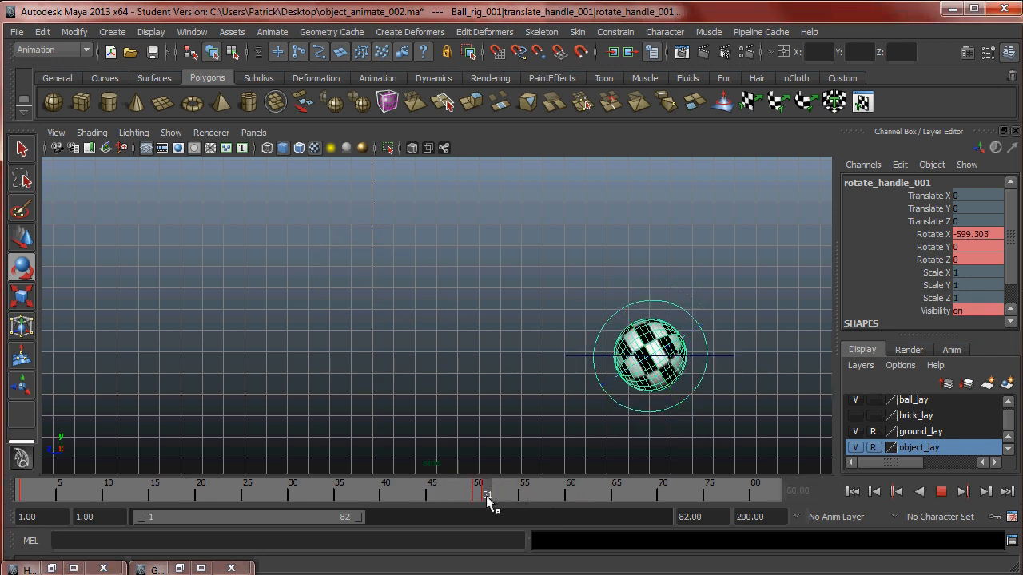
right_click(489, 495)
left_click(521, 346)
left_click(476, 498)
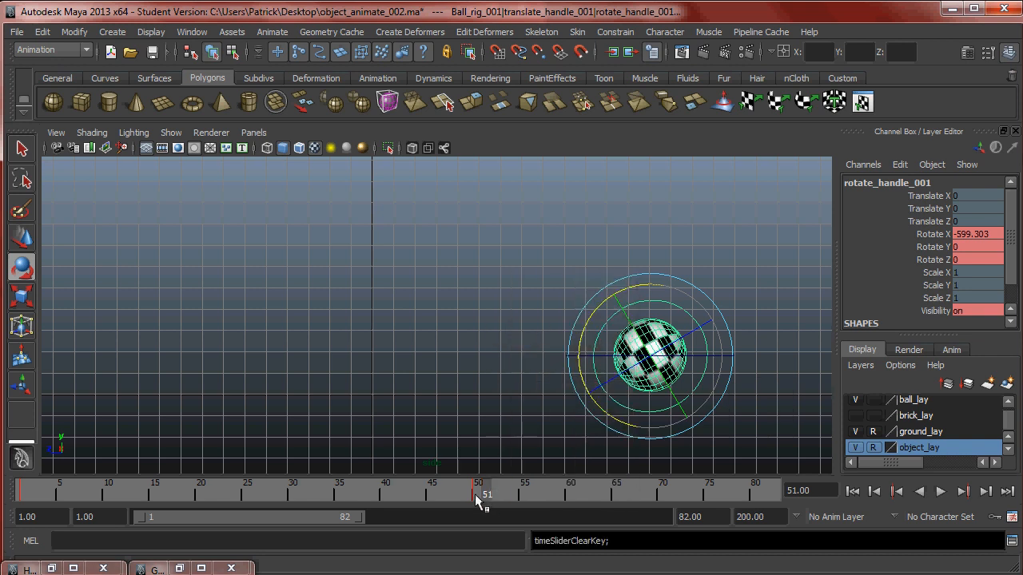
Play back the rolling ball and scrub to frame 18 to examine its rotation.
key("alt+v")
mouse_move(18, 478)
left_mouse_down()
mouse_move(174, 466)
mouse_move(331, 486)
left_mouse_up()
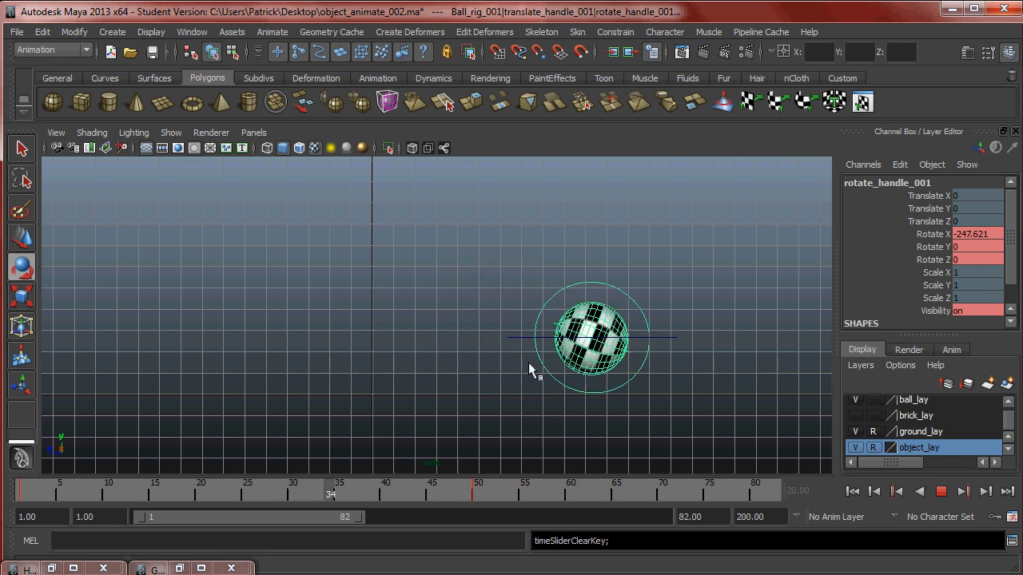
key("alt+v")
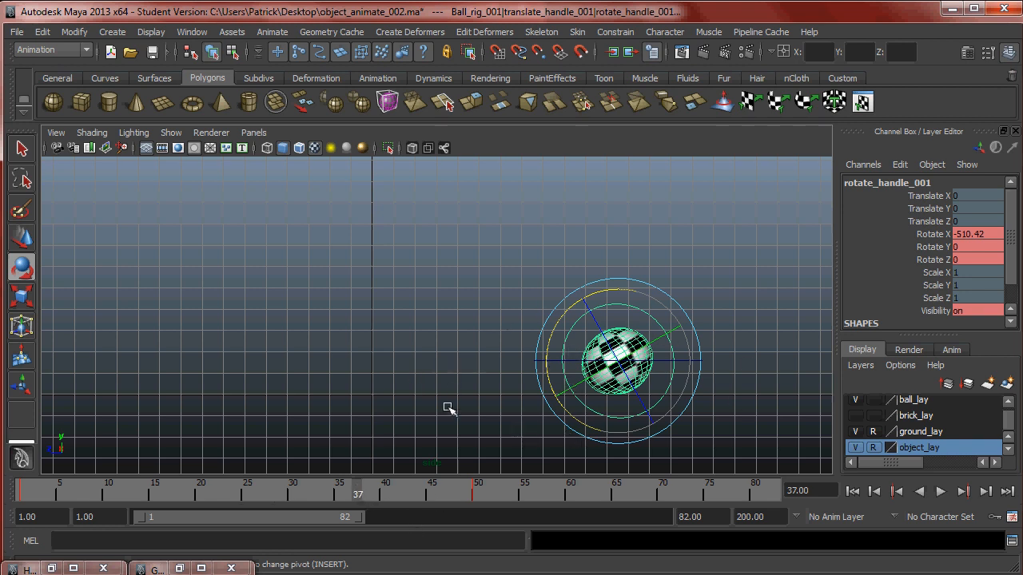
left_click_drag(406, 490, 183, 499)
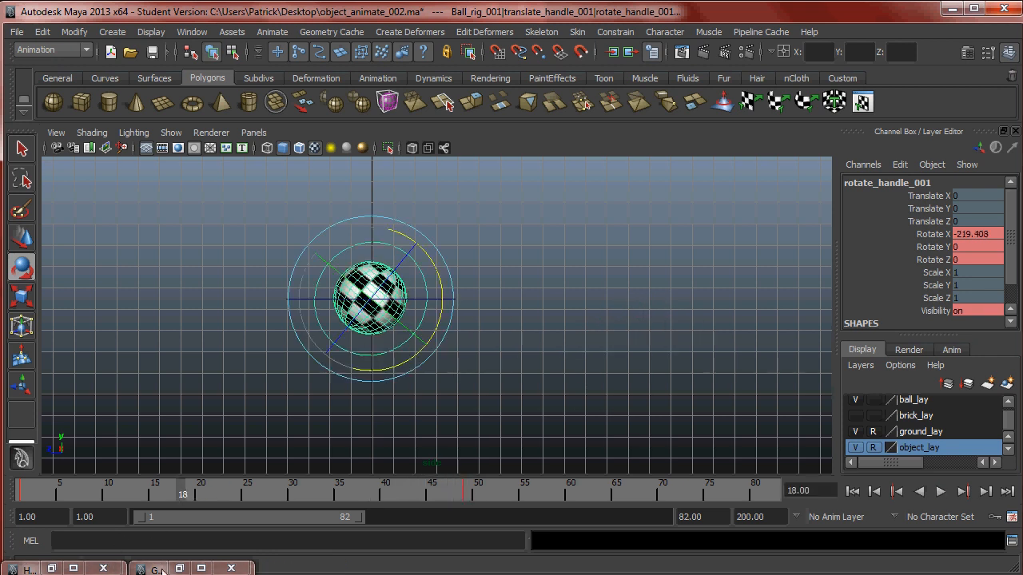
Flatten the incoming tangent of the frame 49 Rotate X key in the Graph Editor so the spin eases in.
left_click(182, 568)
mouse_move(448, 374)
right_mouse_down("alt")
mouse_move(541, 400)
mouse_move(449, 387)
right_mouse_up("alt")
middle_click_drag(430, 403, 456, 306, "alt")
middle_click_drag(486, 416, 466, 329, "alt")
left_click_drag(359, 353, 440, 409)
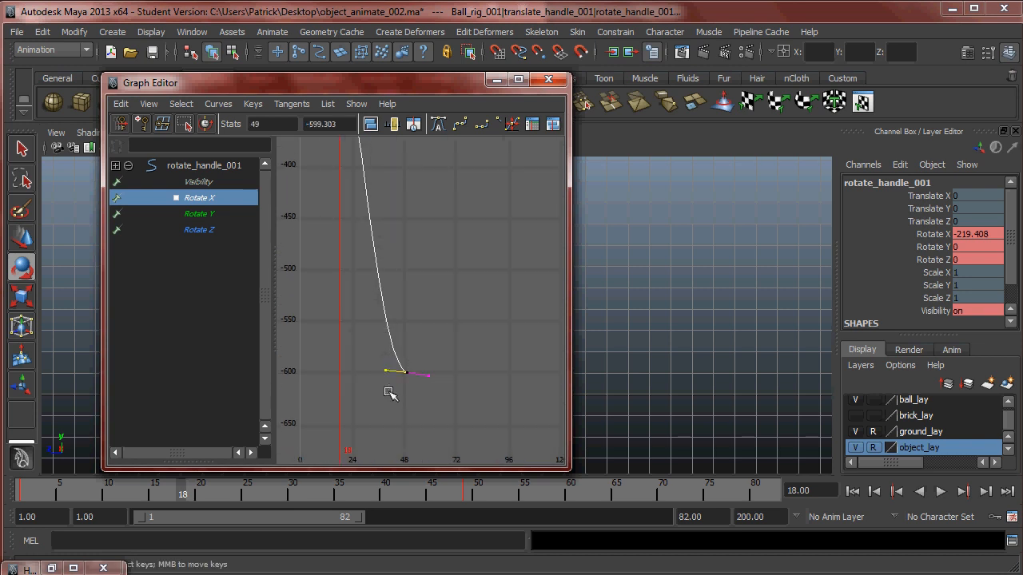
middle_click_drag(384, 373, 384, 373)
Flatten the outgoing tangent of the first Rotate X key, undoing the accidental move of the key itself.
middle_click_drag(425, 290, 473, 486, "alt")
right_click_drag(448, 315, 384, 288, "alt")
middle_click_drag(429, 277, 468, 274, "alt")
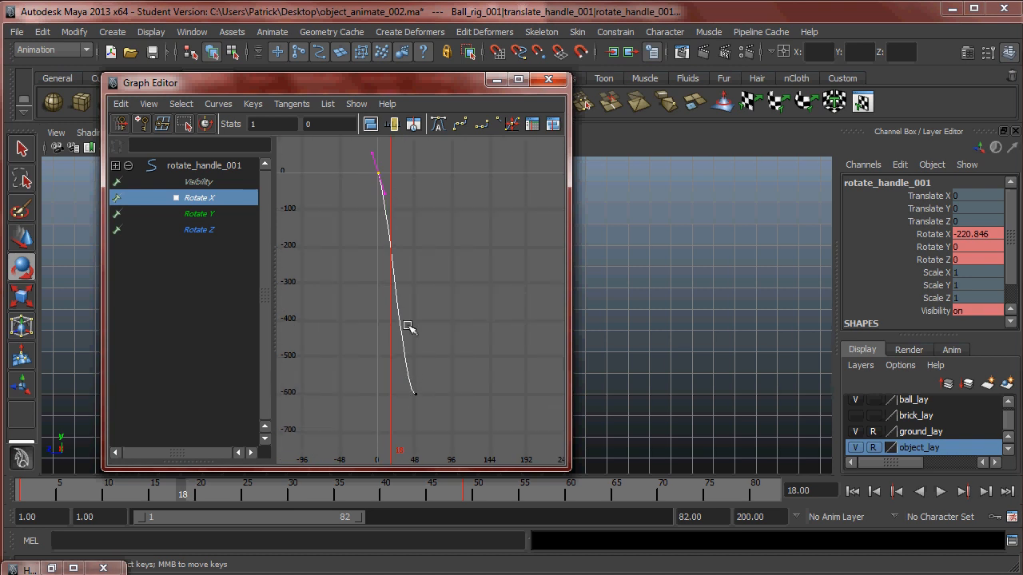
middle_click_drag(408, 326, 419, 347, "alt")
middle_click_drag(386, 199, 447, 259)
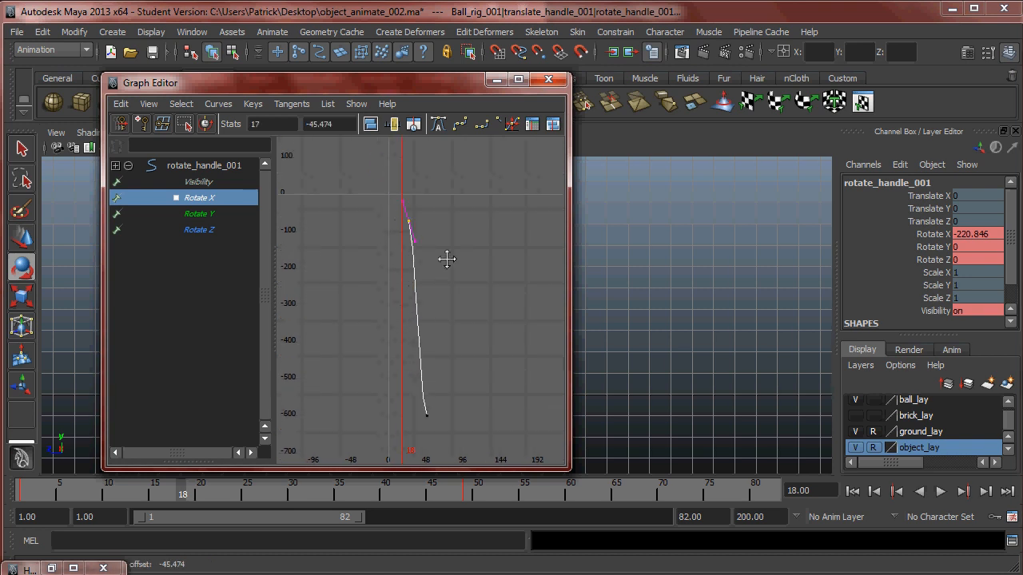
key("ctrl+z")
key("ctrl+z")
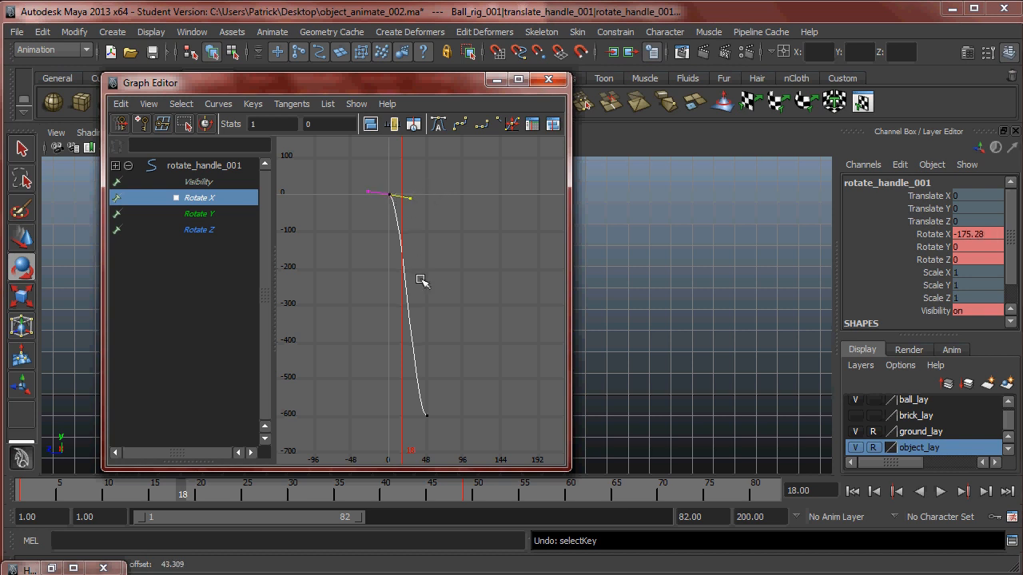
Return to frame 1 and play back the animation to examine the eased rotation.
left_click(496, 79)
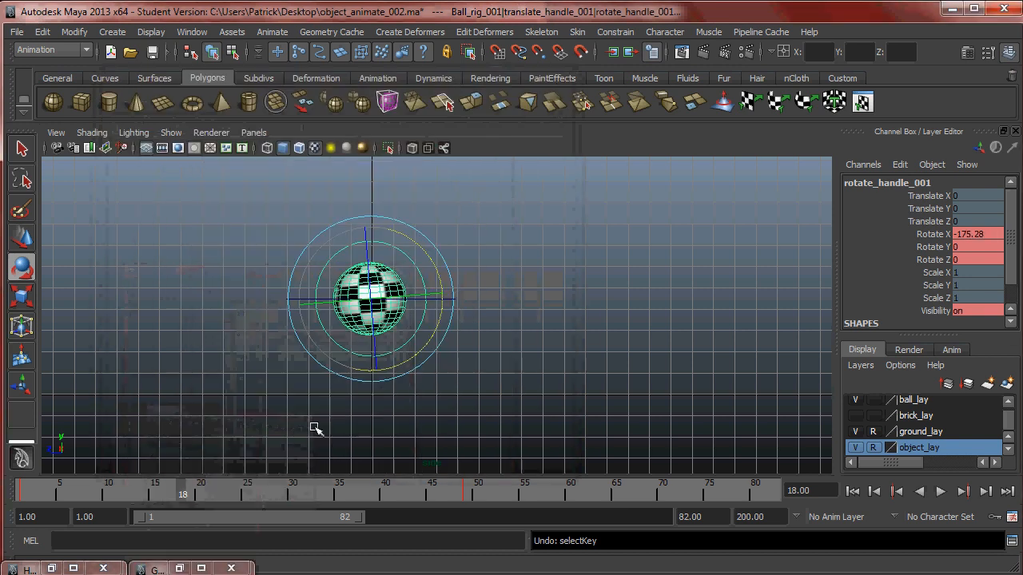
left_click_drag(192, 495, 22, 495)
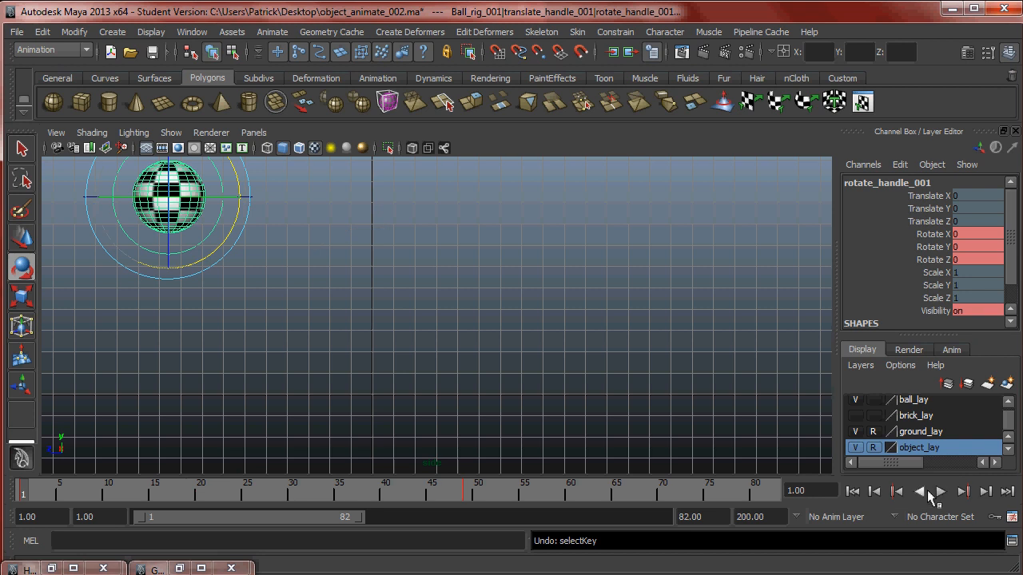
left_click(939, 492)
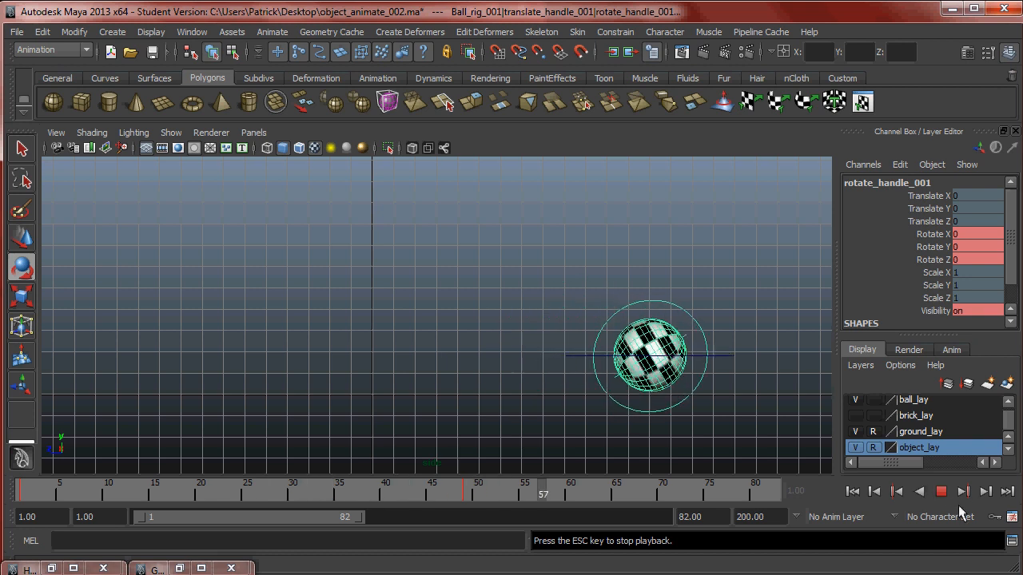
left_click(939, 492)
Slope the incoming tangent of the frame 49 Rotate X key so the spin slows less at the end.
left_click(178, 568)
right_click_drag(306, 410, 392, 434, "alt")
middle_click_drag(440, 425, 419, 317, "alt")
left_click_drag(362, 426, 434, 474)
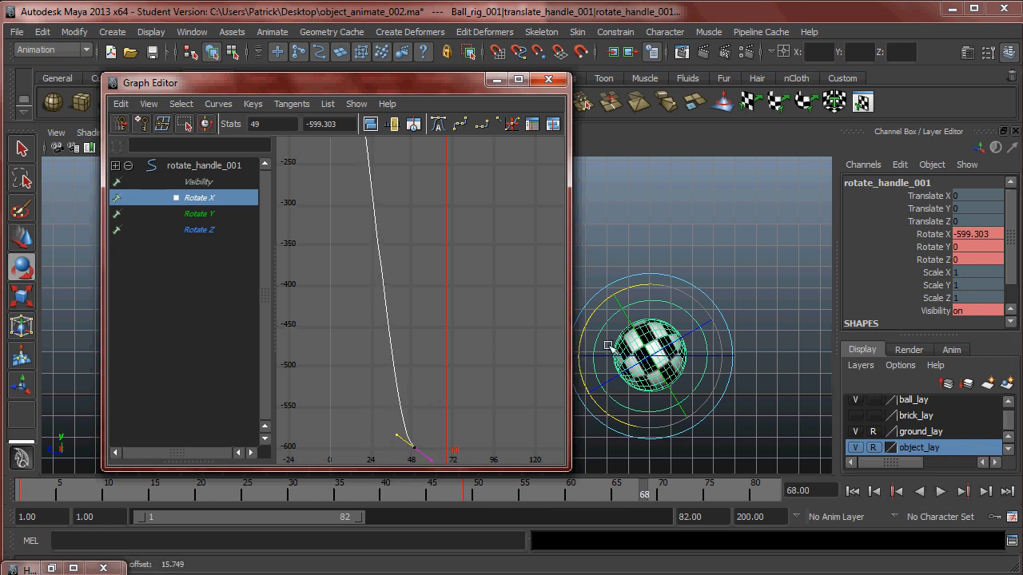
left_click(497, 79)
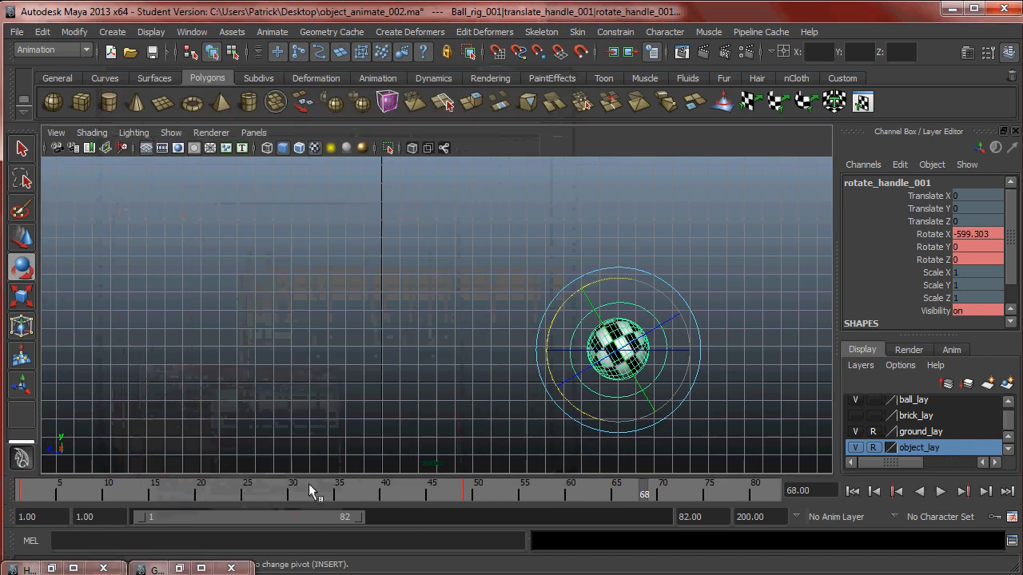
Shorten the playback range to end at frame 50, and play the animation from the start.
left_click_drag(284, 490, 227, 495)
left_click_drag(354, 516, 267, 519)
left_click_drag(359, 490, 24, 494)
left_click(941, 493)
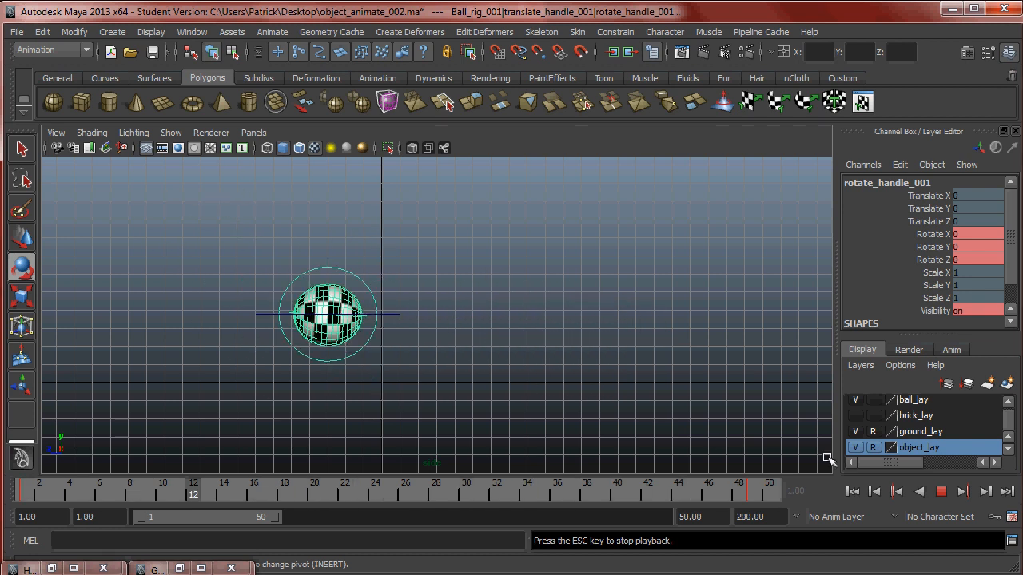
left_click(944, 493)
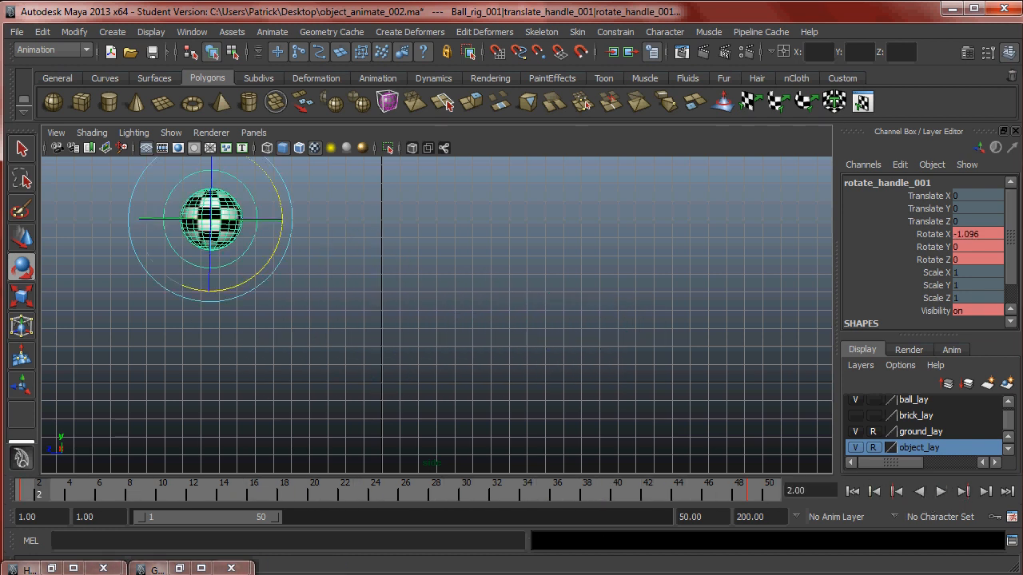
Steepen the incoming tangent of the frame 49 Rotate X key further, and replay the roll.
left_click(179, 569)
left_click_drag(363, 404, 397, 439)
middle_click_drag(399, 439, 418, 408)
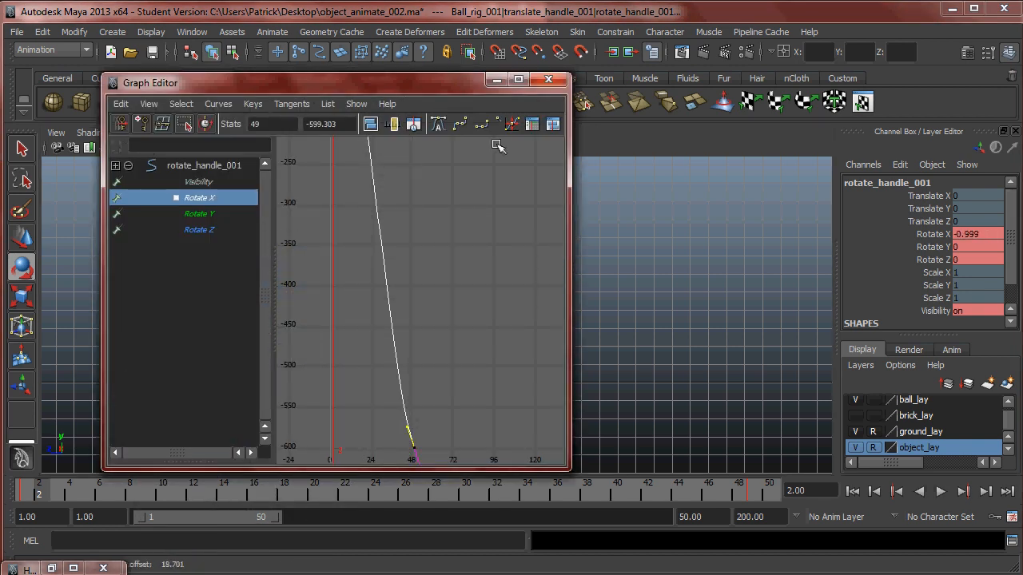
left_click(498, 82)
left_click(940, 493)
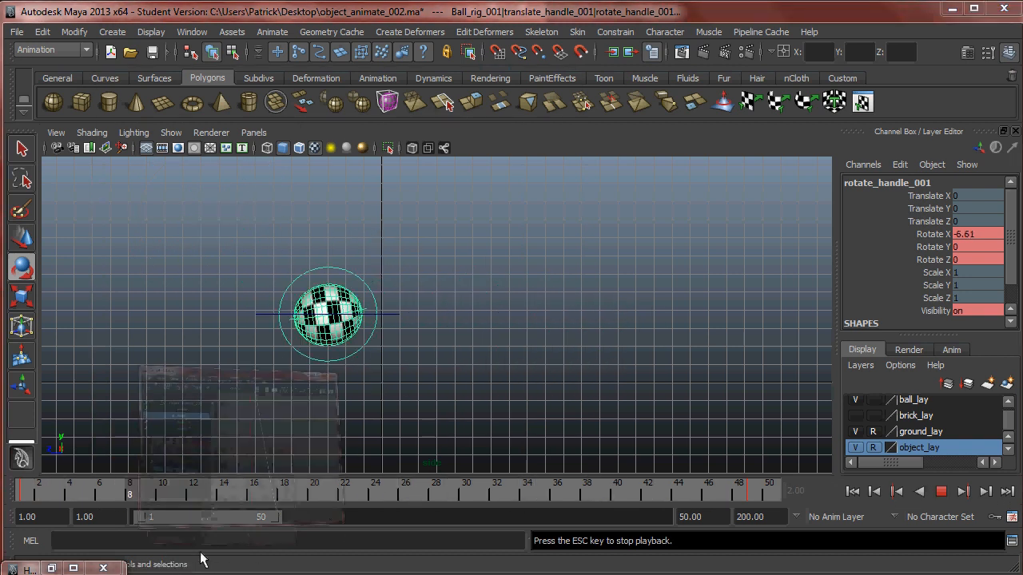
left_click(193, 568)
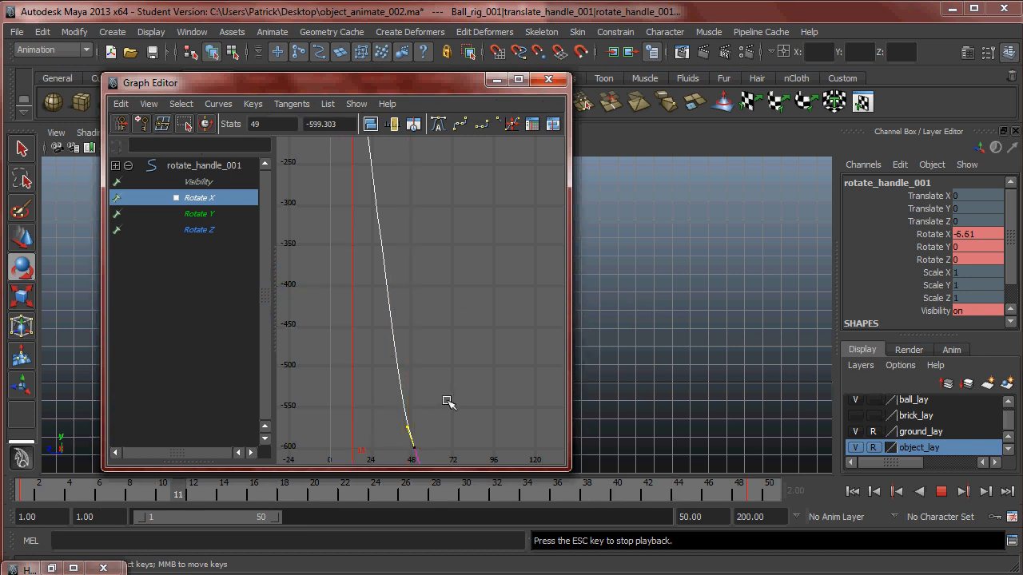
left_click(942, 493)
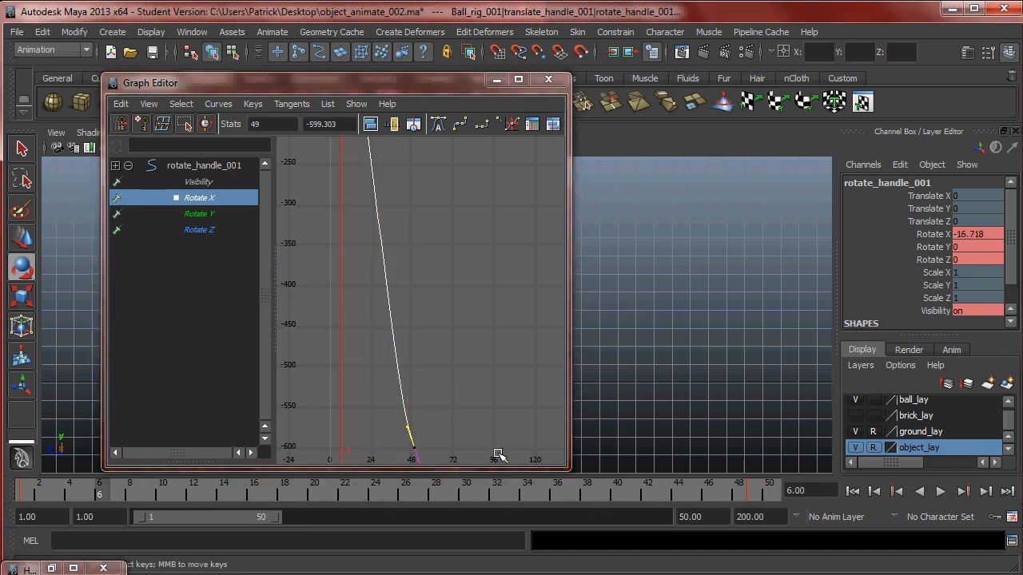
Move the last Rotate X key to frame 48 with a value of about -411.551.
mouse_move(393, 426)
middle_mouse_down()
mouse_move(411, 429)
mouse_move(384, 428)
middle_mouse_up()
right_click_drag(462, 382, 454, 361, "alt")
left_click_drag(390, 406, 423, 439)
middle_click_drag(413, 432, 418, 400)
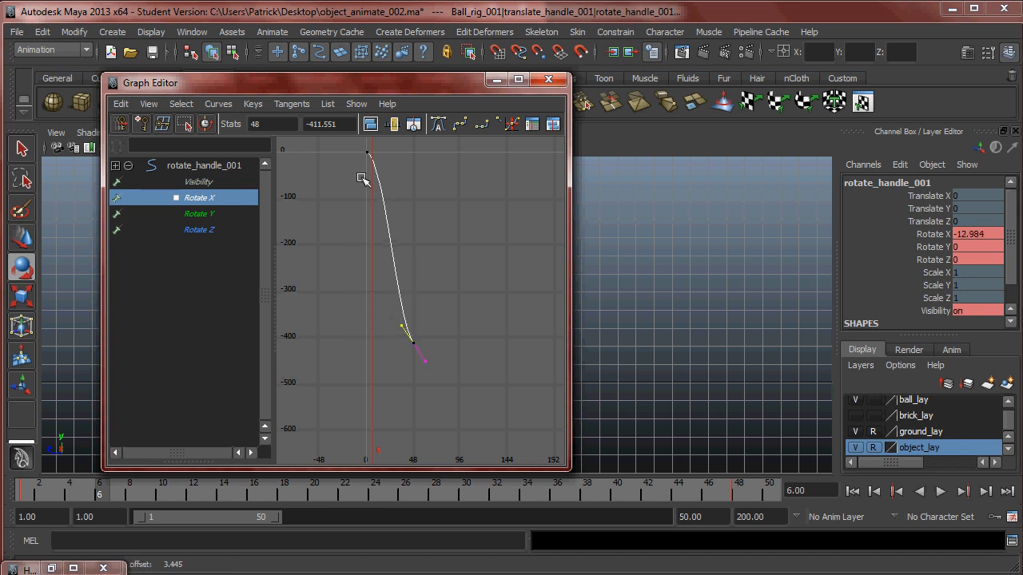
left_click_drag(364, 157, 360, 152)
middle_click_drag(380, 152, 406, 189)
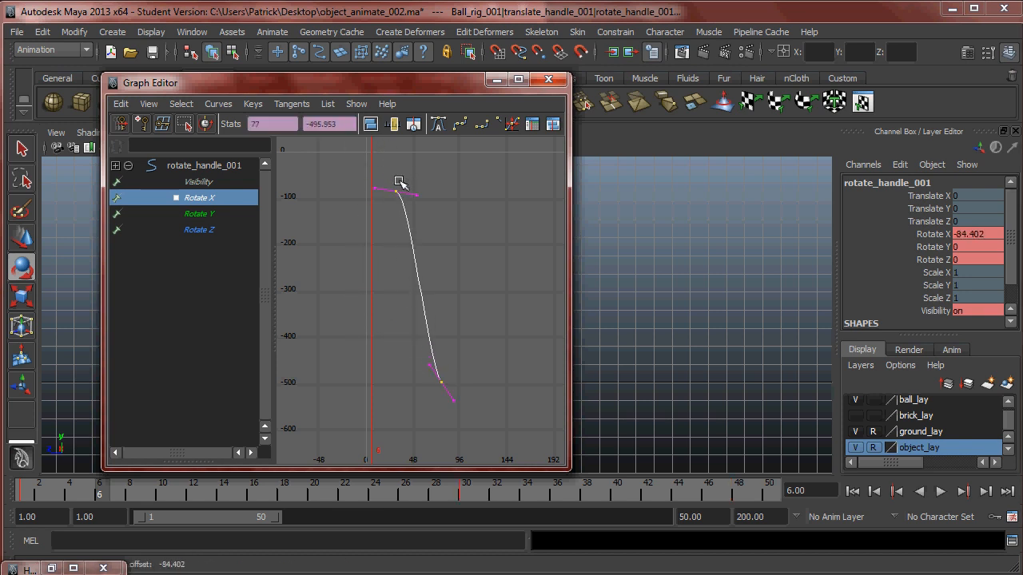
key("ctrl+z")
Pull the first Rotate X key's outgoing tangent steeply downward so the spin starts fast, and play back the animation.
left_click_drag(378, 146, 378, 147)
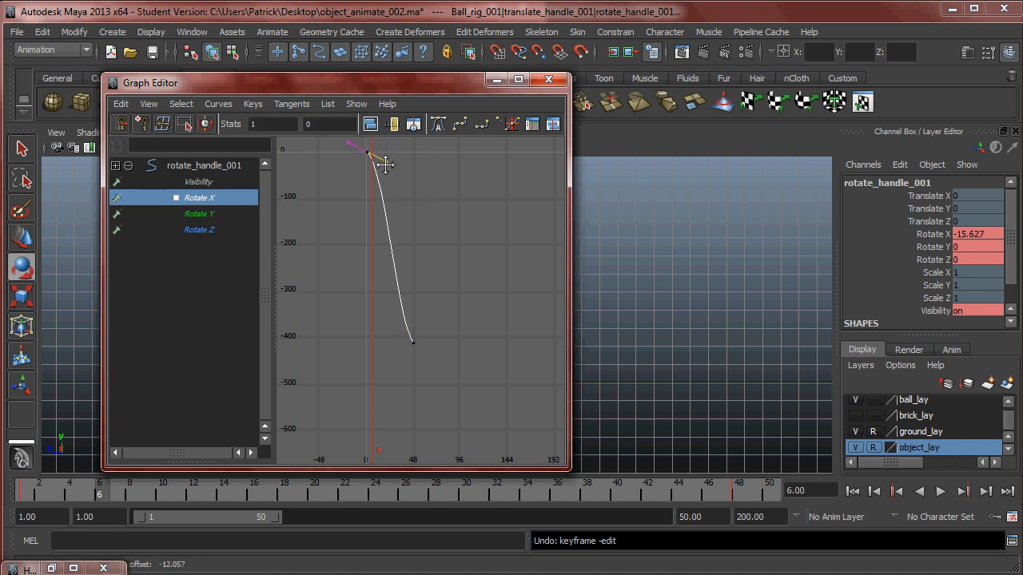
middle_click_drag(369, 179, 372, 181)
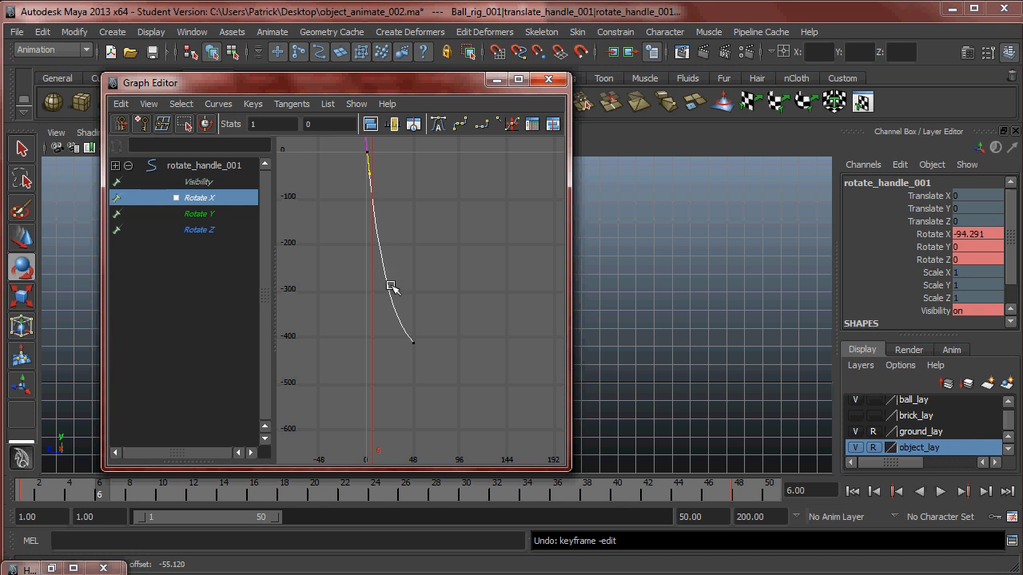
left_click(499, 78)
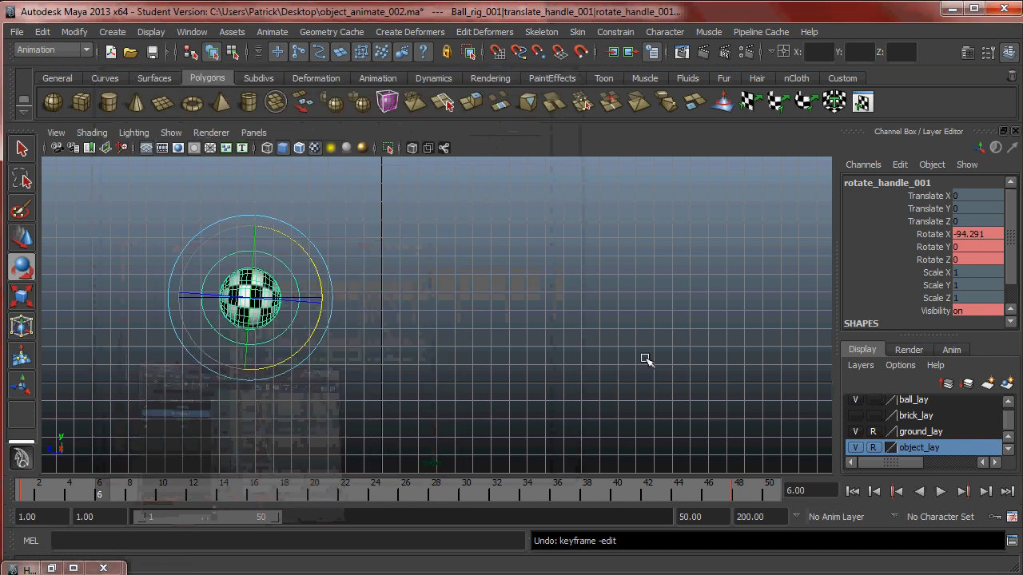
left_click(941, 492)
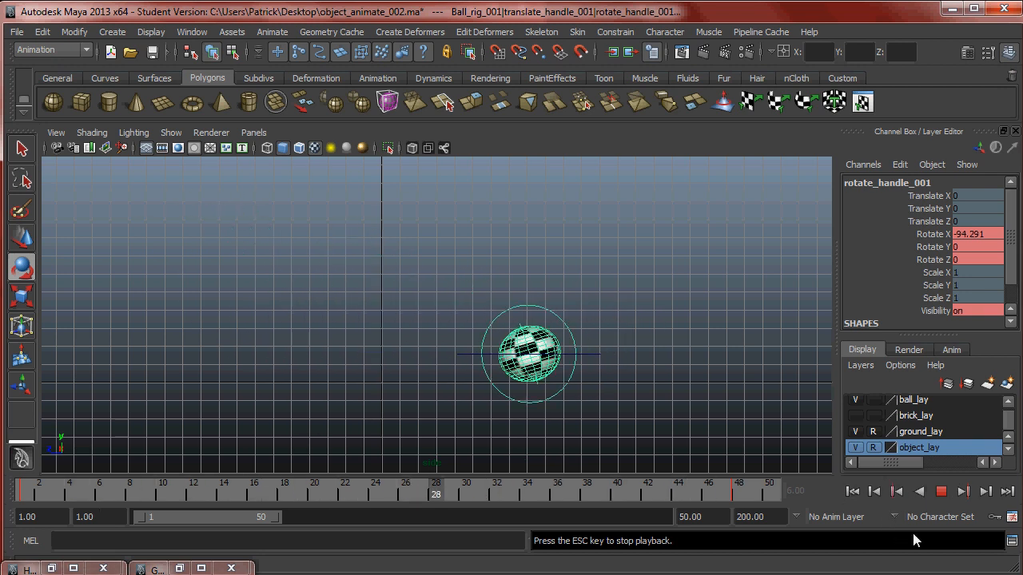
key("Escape")
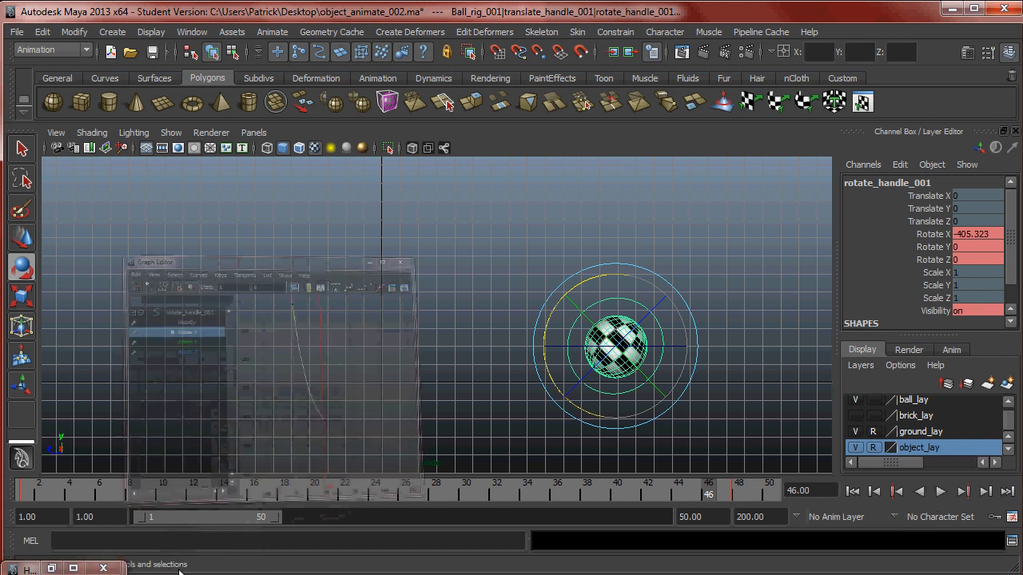
Lower the frame 48 Rotate X key to about -976.137 in the Graph Editor to make the ball spin more.
left_click(179, 568)
right_click_drag(440, 429, 404, 392, "alt")
left_click_drag(405, 392, 431, 320)
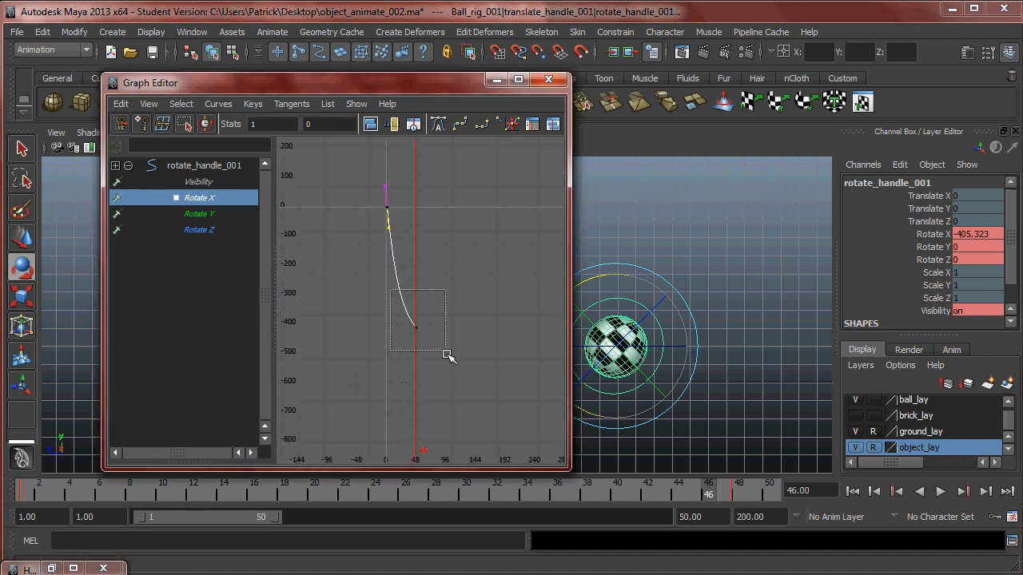
right_click_drag(463, 346, 415, 347, "alt")
middle_click_drag(410, 348, 396, 284, "alt")
right_click_drag(398, 301, 421, 310, "alt")
middle_click_drag(386, 209, 388, 255)
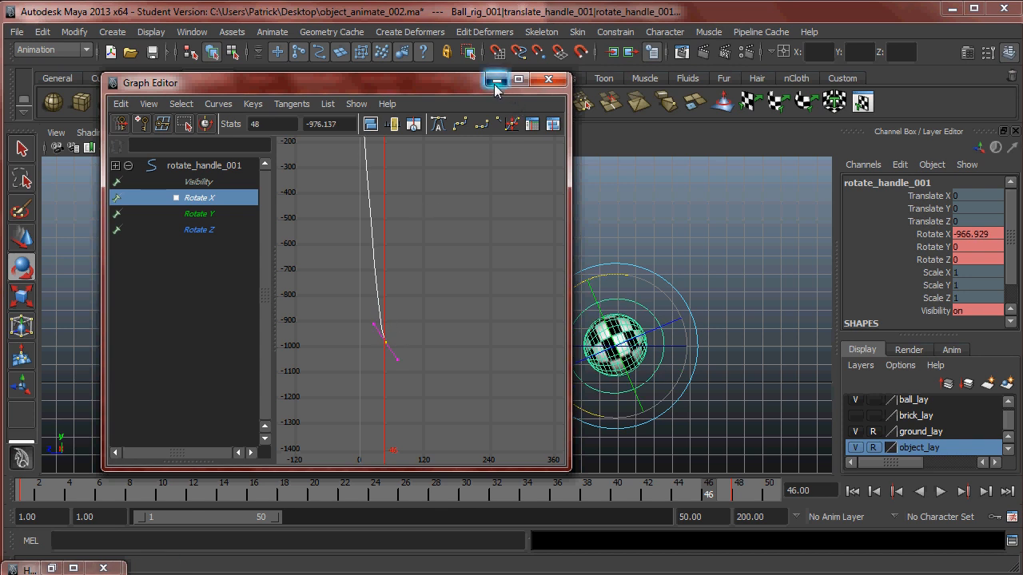
left_click(496, 80)
Deselect the rotate handle and play back the animation to examine the faster spin.
left_click(760, 384)
left_click(941, 491)
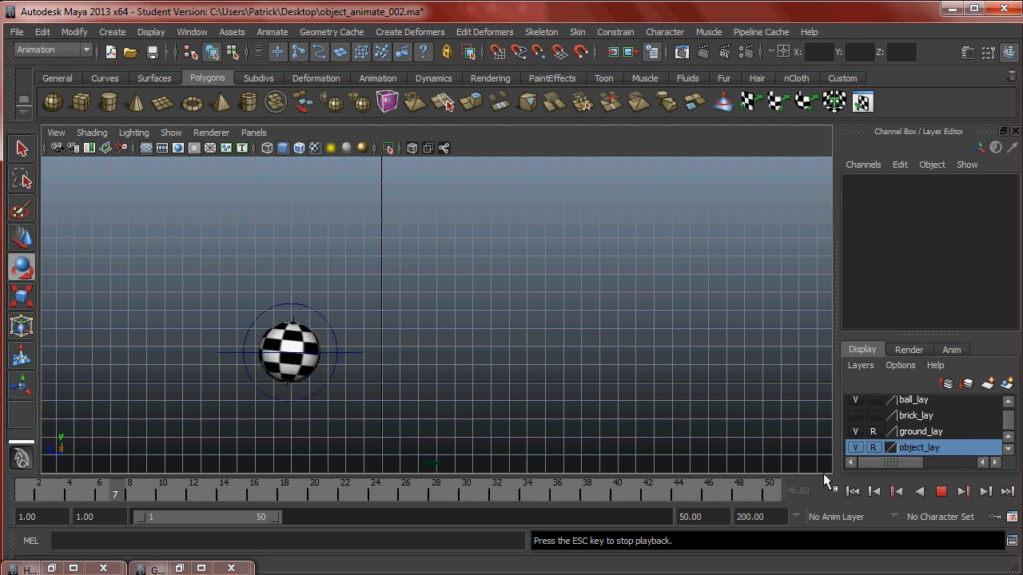
left_click(935, 490)
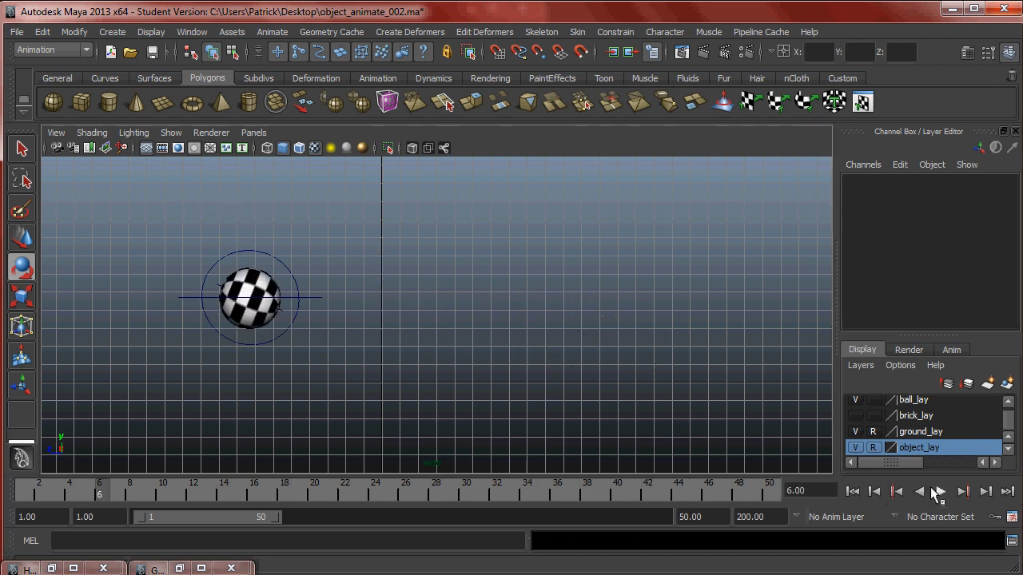
Reopen the Graph Editor beside the ball, select the ball's rotate handle, and frame its Rotate X curve.
left_click(181, 569)
middle_click_drag(481, 370, 484, 293, "alt")
right_click_drag(485, 292, 370, 284, "alt")
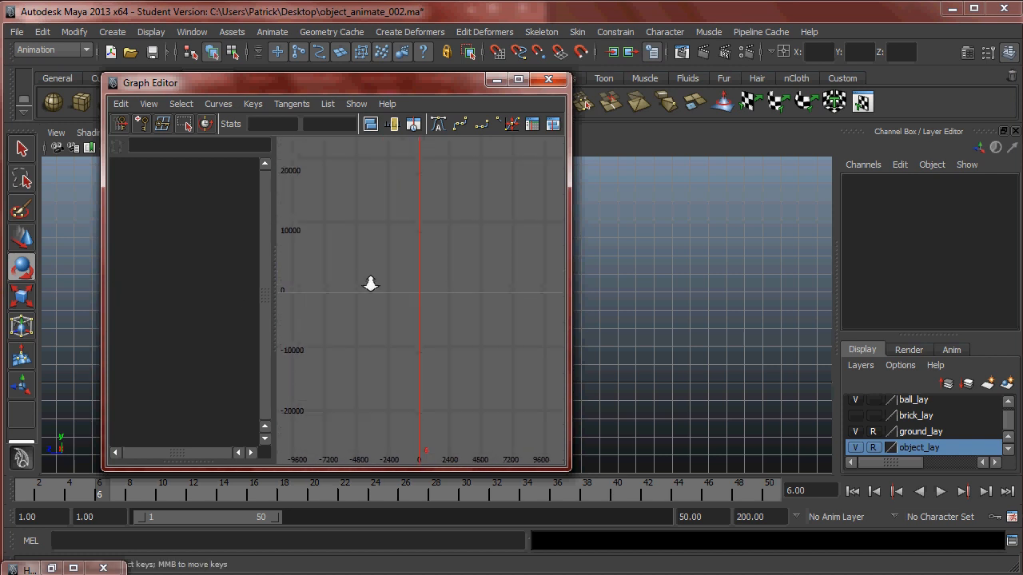
left_click_drag(425, 94, 732, 139)
left_click(275, 263)
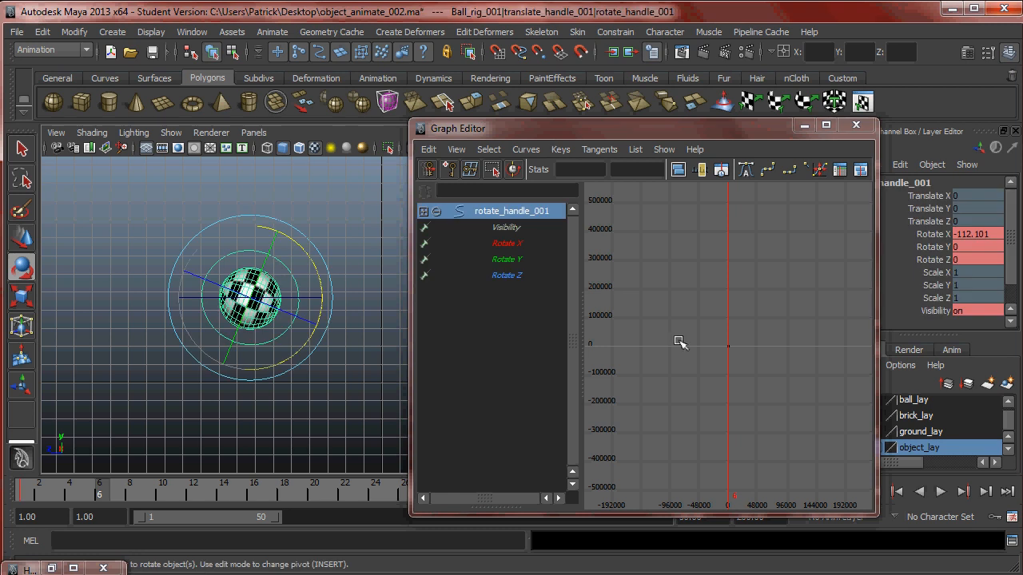
key("f")
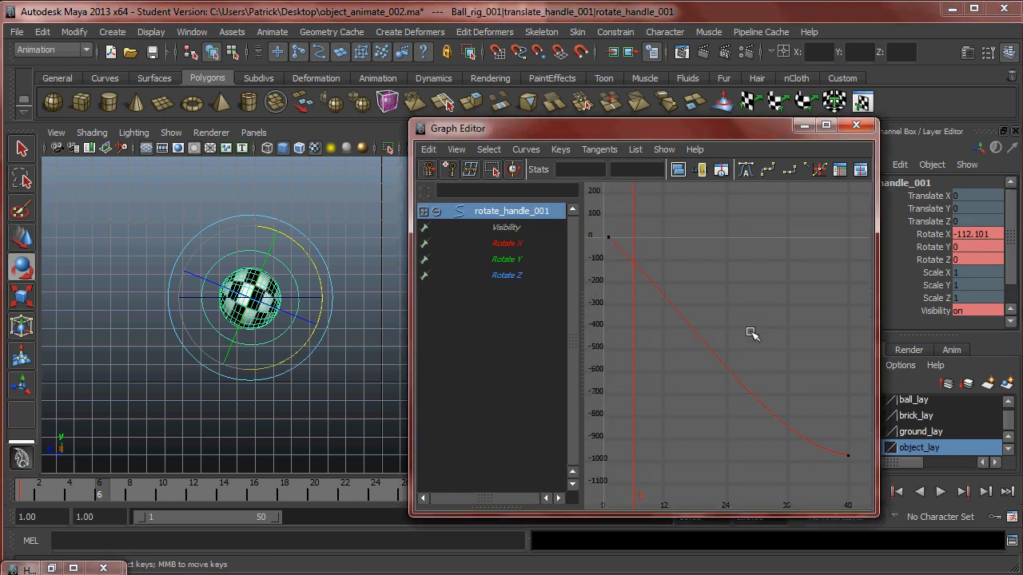
right_click_drag(677, 352, 735, 352, "alt")
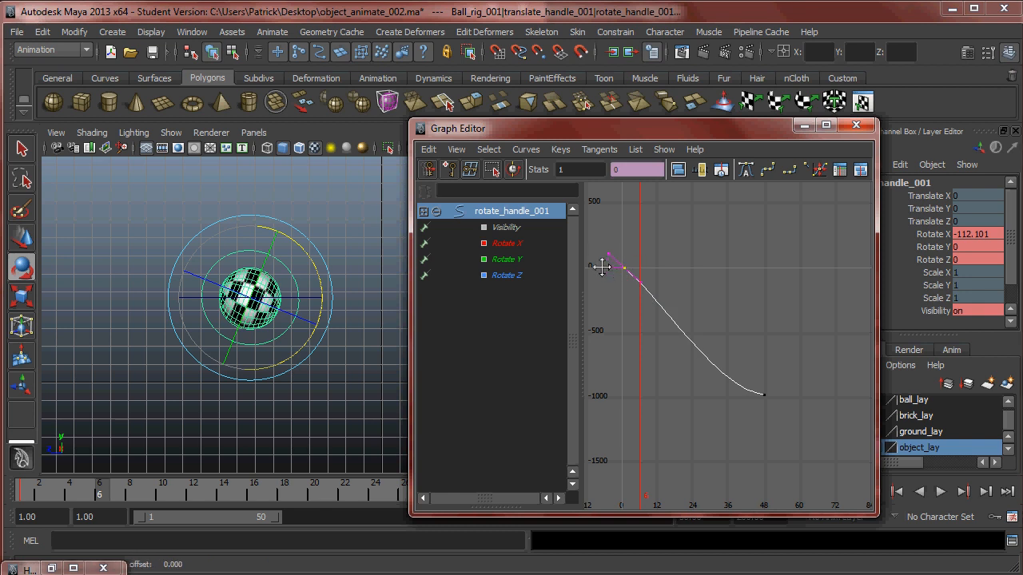
Try a flatter outgoing tangent on the first Rotate X key for a slower spin start, and play it back.
key("ctrl+z")
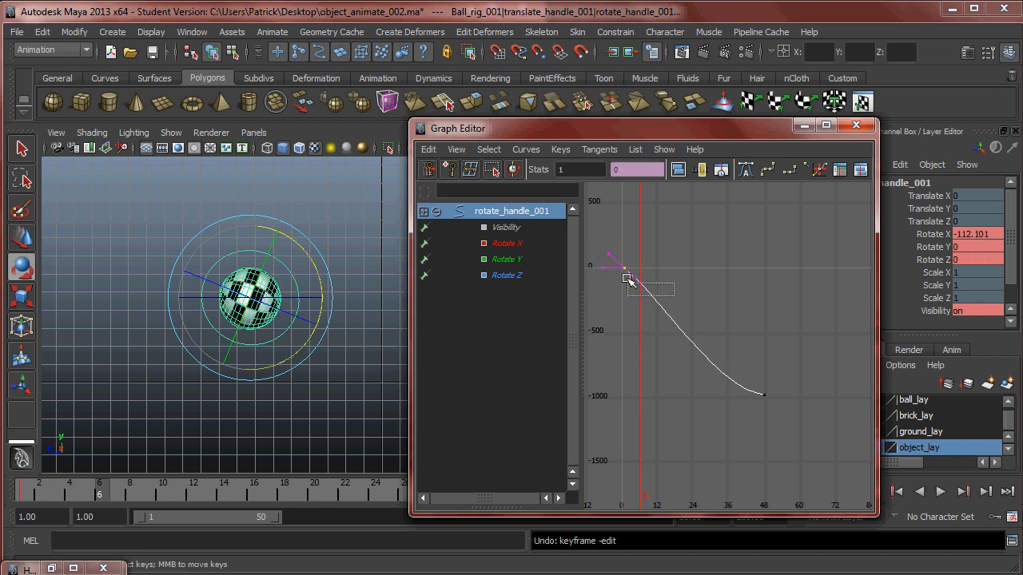
middle_click_drag(648, 283, 655, 276)
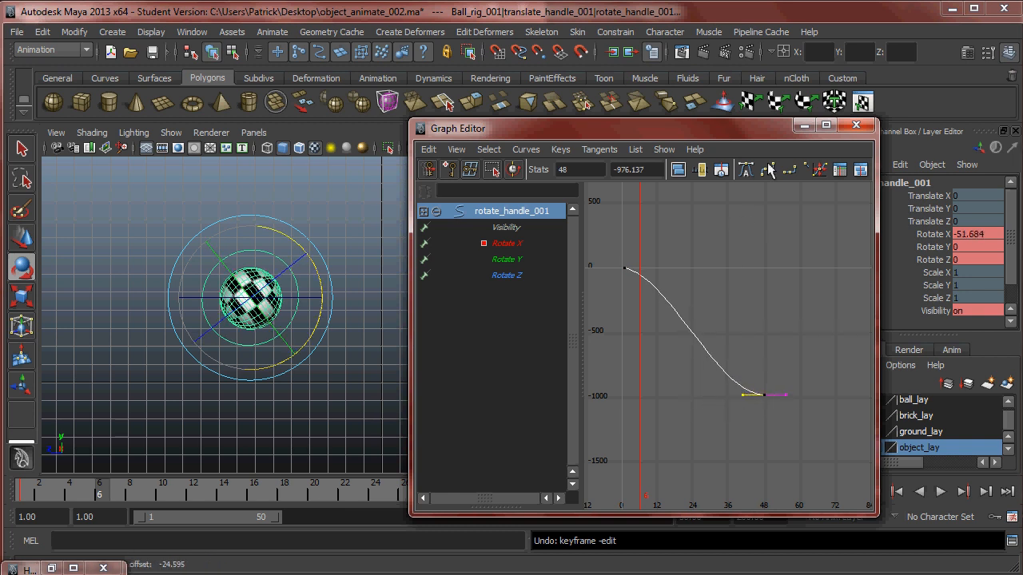
left_click(804, 128)
left_click(941, 492)
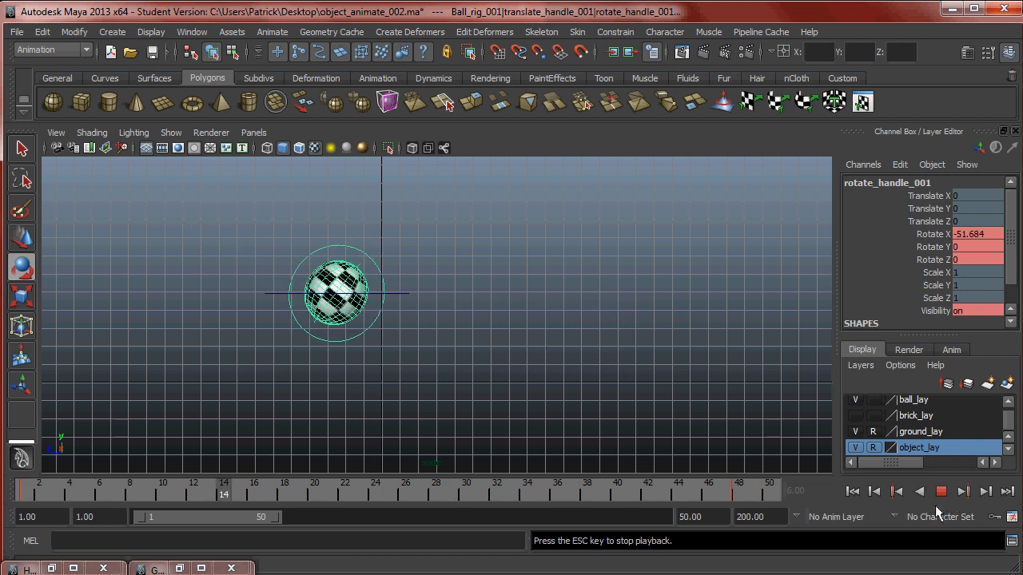
left_click(941, 491)
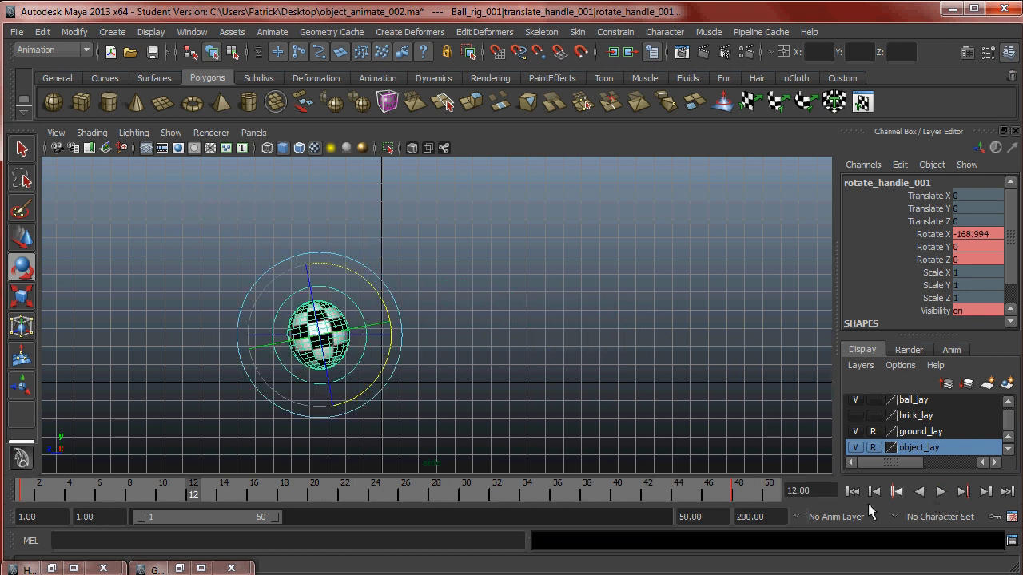
Pull the first Rotate X key's outgoing tangent steeply downward so the spin starts fast, and put the Graph Editor away.
left_click(179, 568)
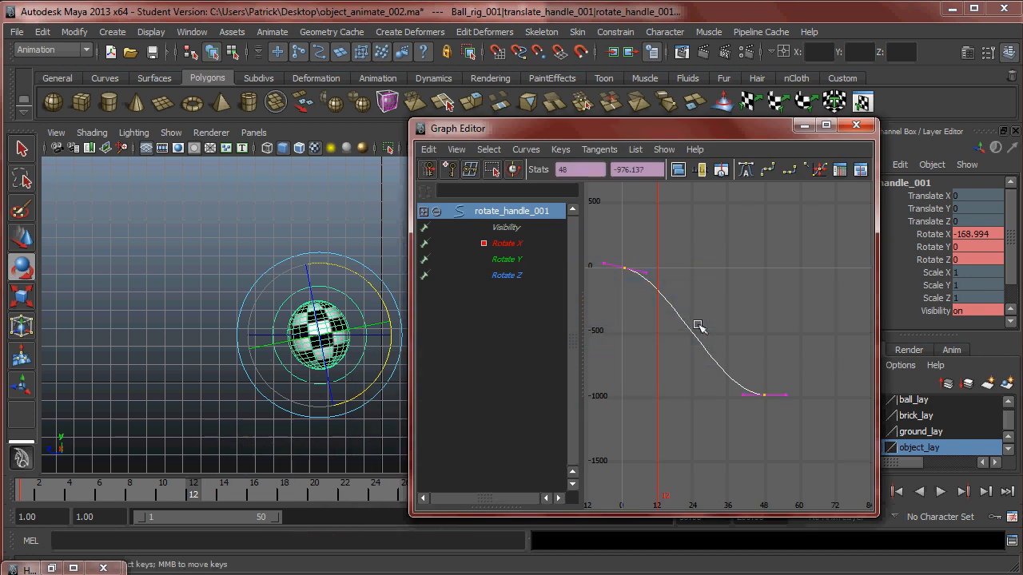
middle_click_drag(646, 256, 637, 297)
key("ctrl+z")
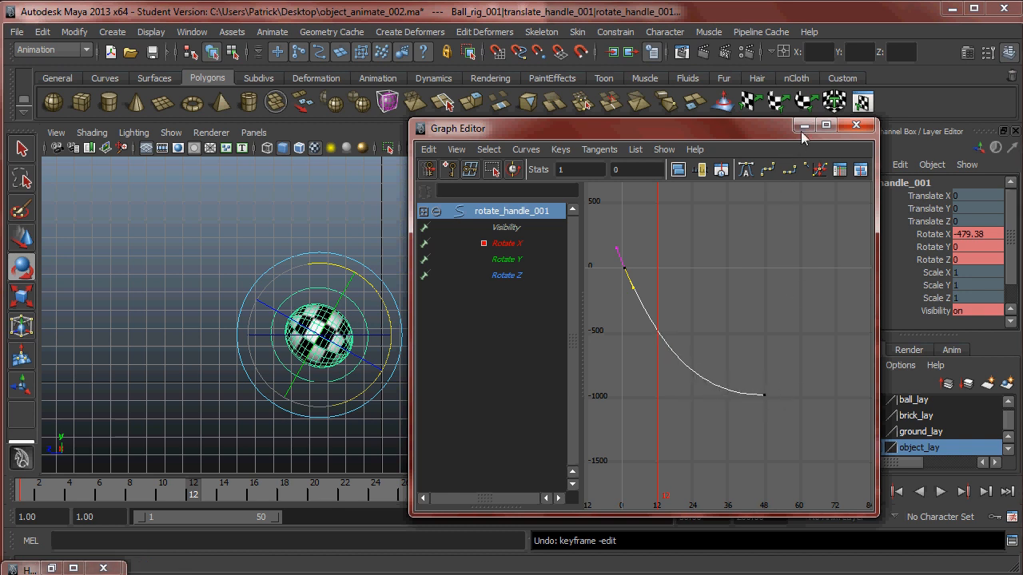
left_click(856, 125)
key("alt+v")
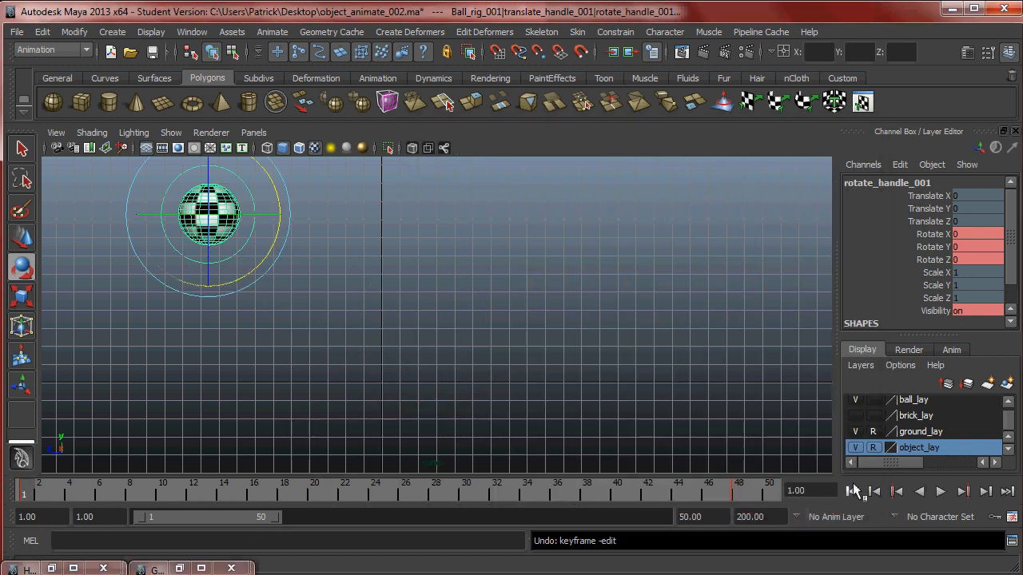
Play back the animation in the side and perspective views to examine the spin, deselecting the rotate handle.
left_click(941, 493)
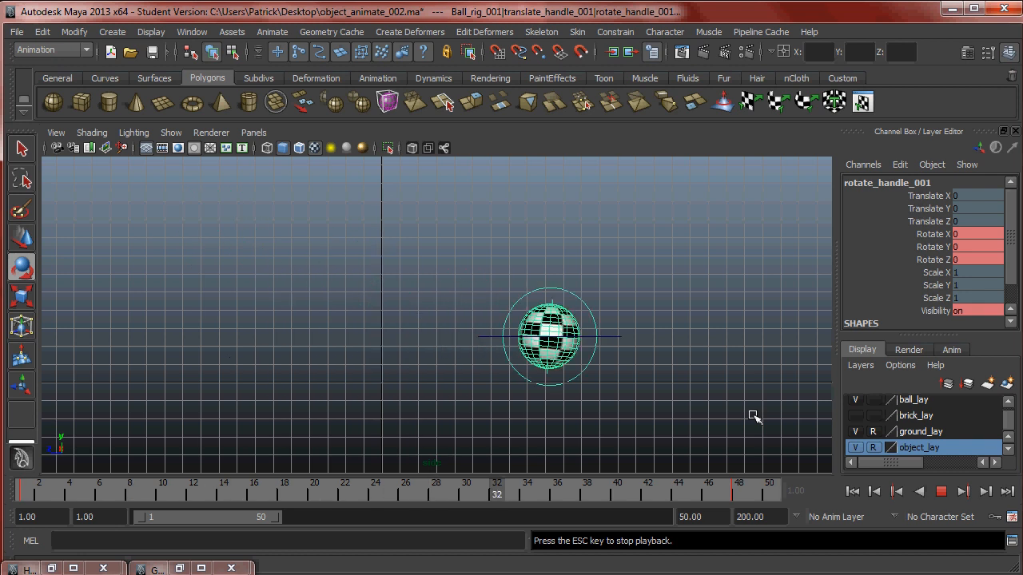
key("space")
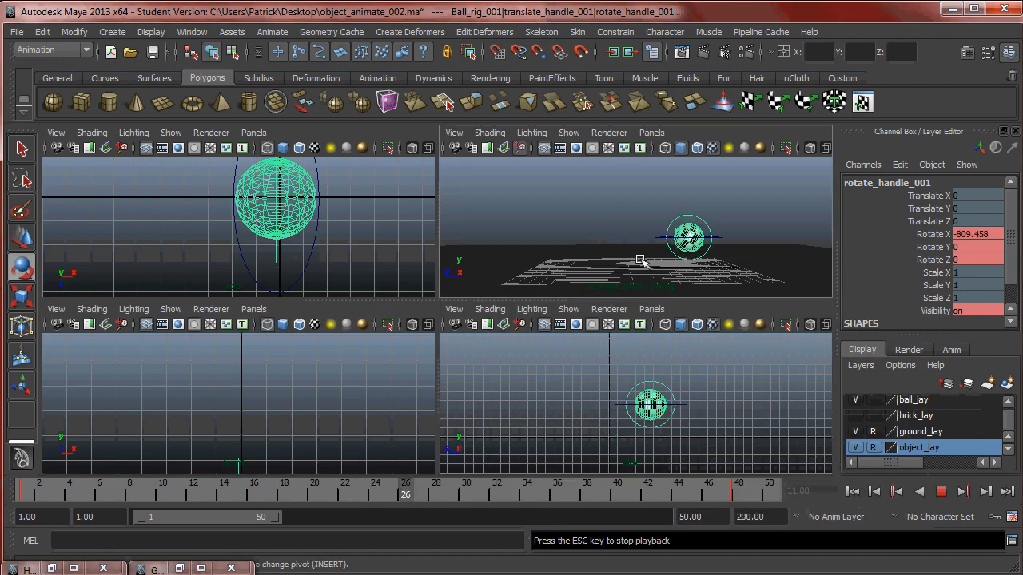
key("space")
left_click_drag(641, 312, 671, 326, "alt")
left_click(723, 241)
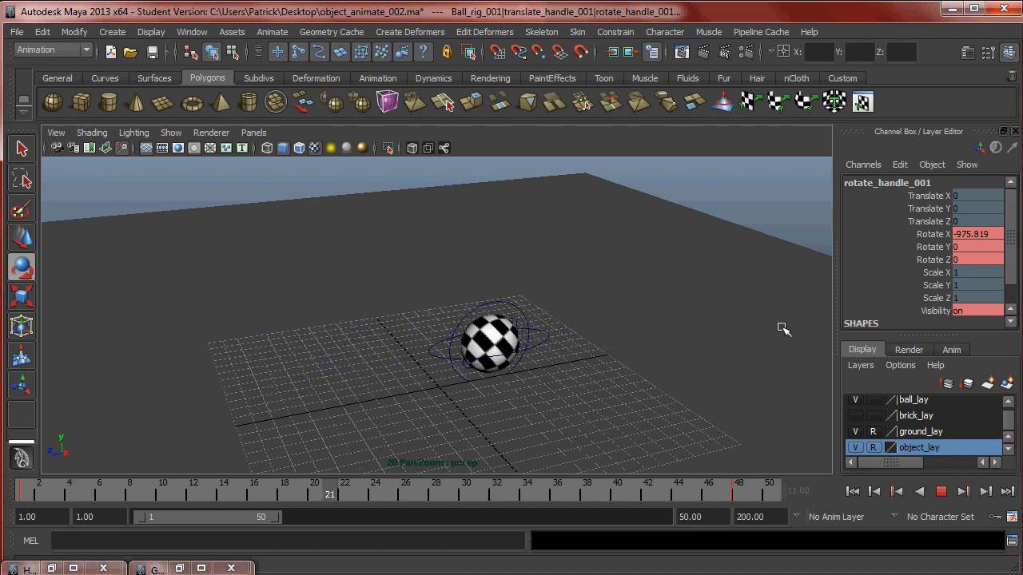
left_click(944, 494)
left_click(681, 384)
left_click_drag(681, 383, 693, 337, "alt")
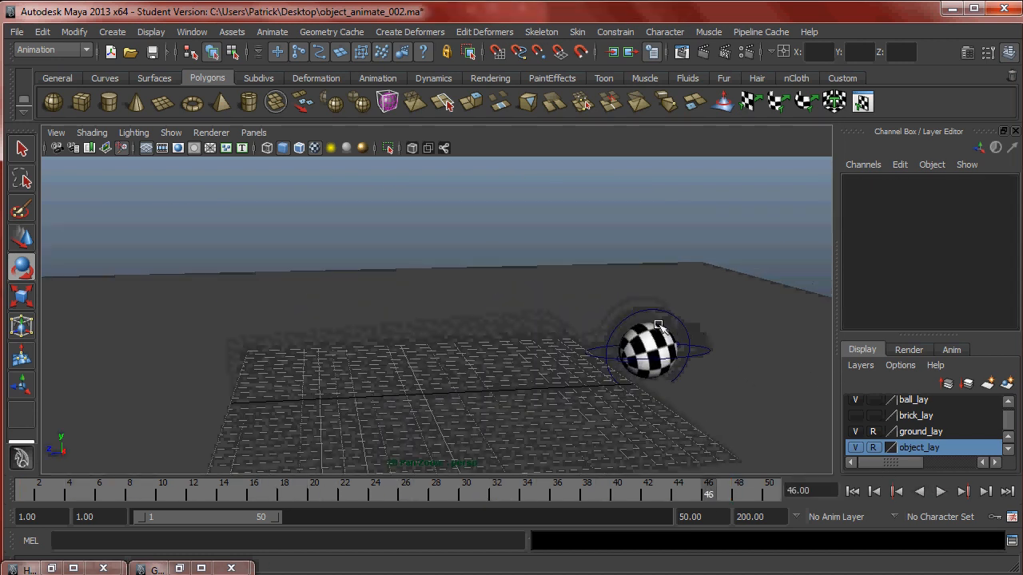
Select the translate handle and scrub through the bounces in the perspective view to examine the ball's motion.
left_click(685, 366)
middle_click_drag(688, 369, 572, 348, "alt")
right_click_drag(571, 348, 590, 345, "alt")
left_click_drag(589, 345, 584, 367, "alt")
left_click_drag(403, 486, 73, 473)
right_click_drag(249, 329, 214, 334, "alt")
left_click_drag(258, 312, 266, 288, "alt")
left_click_drag(88, 495, 563, 485)
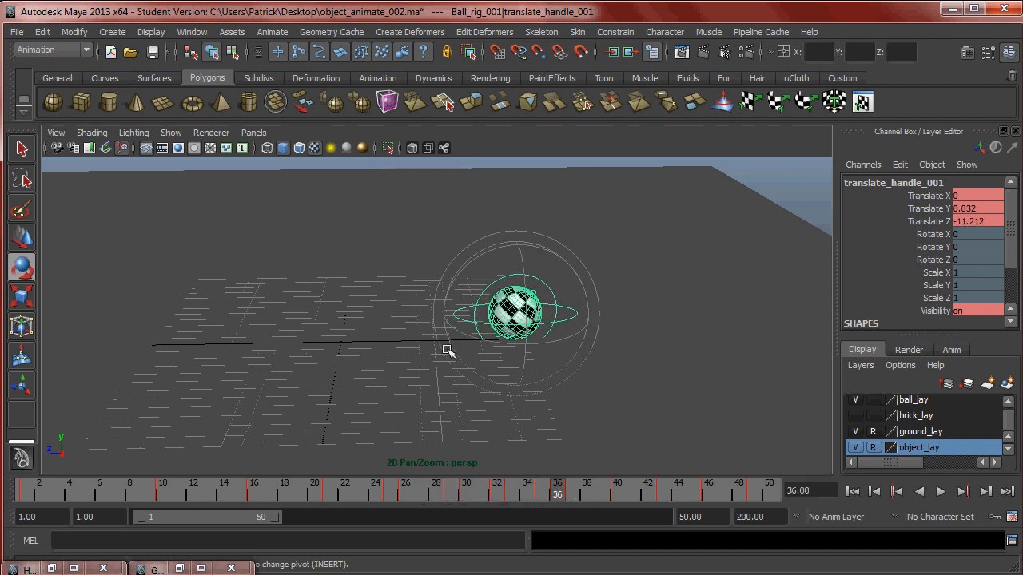
Zoom in on the ball and scrub between frames 21 and 36 to examine its shape around the ground contacts.
left_click_drag(563, 376, 566, 340, "alt")
middle_click_drag(566, 340, 486, 343, "alt")
right_click_drag(486, 343, 584, 360, "alt")
middle_click_drag(574, 361, 543, 325, "alt")
right_click_drag(481, 338, 591, 398, "alt")
left_click_drag(557, 494, 329, 494)
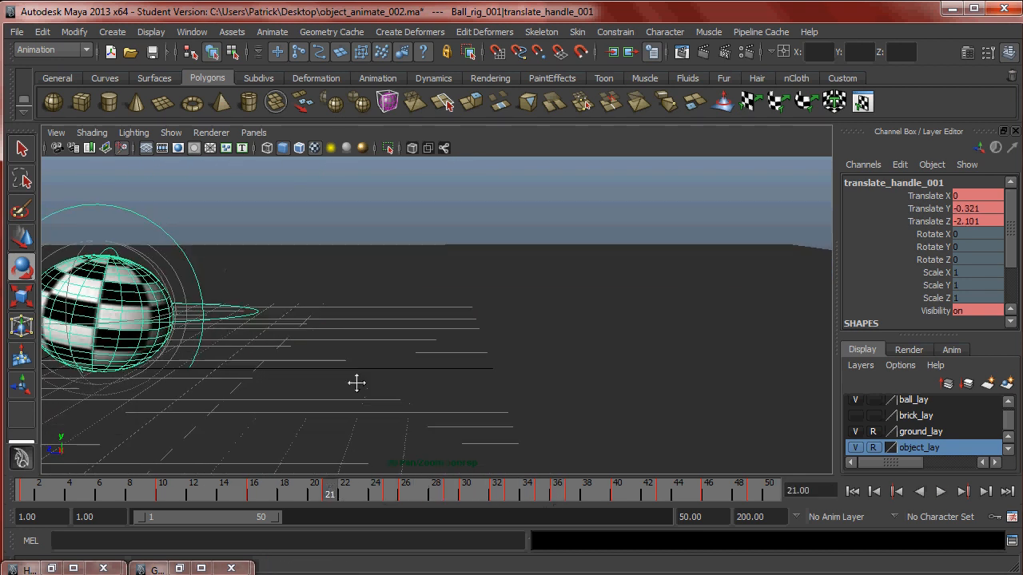
middle_click_drag(312, 375, 527, 360, "alt")
left_click_drag(324, 490, 503, 480)
left_click_drag(655, 296, 586, 325, "alt")
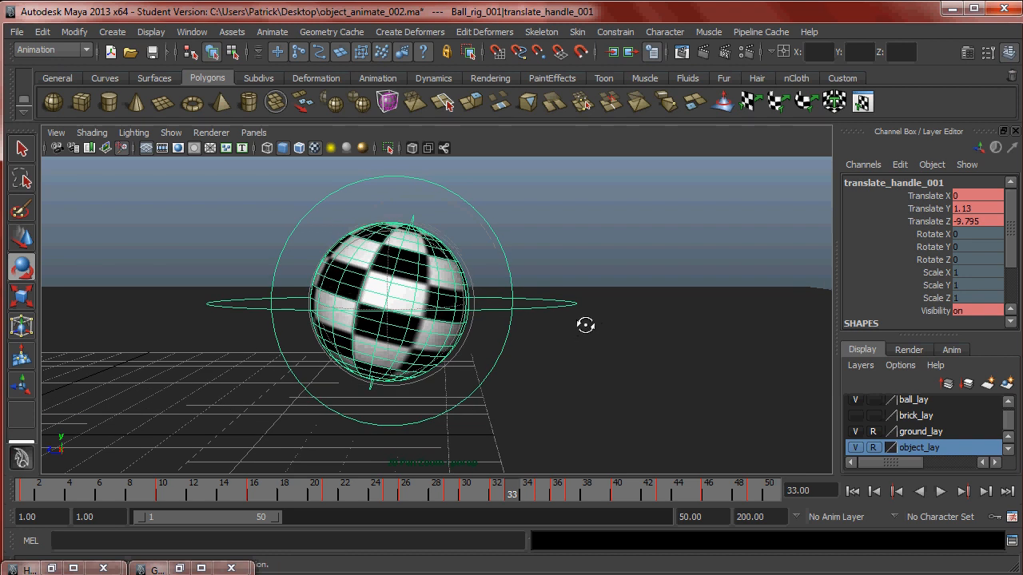
left_click_drag(516, 495, 564, 493)
Scale the scale handle to about 0.885 in Z at frame 37, key it, and scrub through the contact.
left_click(512, 291)
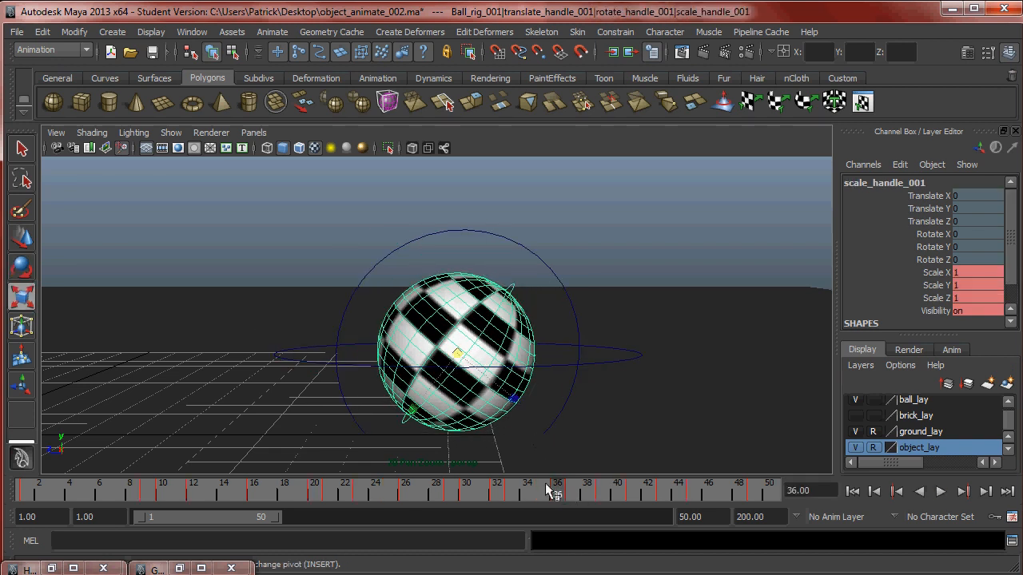
key("alt+v")
key("alt+v")
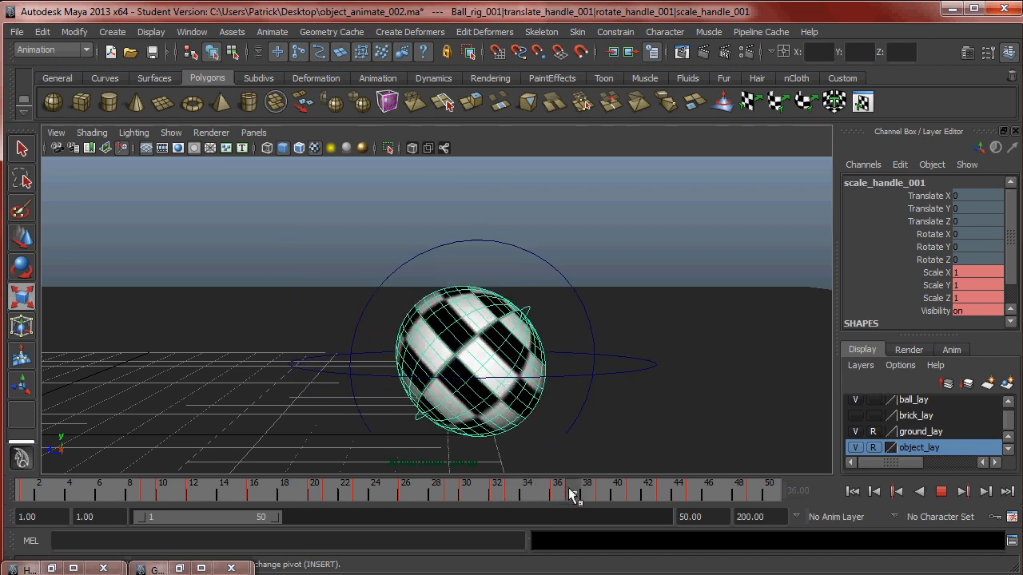
left_click_drag(524, 415, 516, 408)
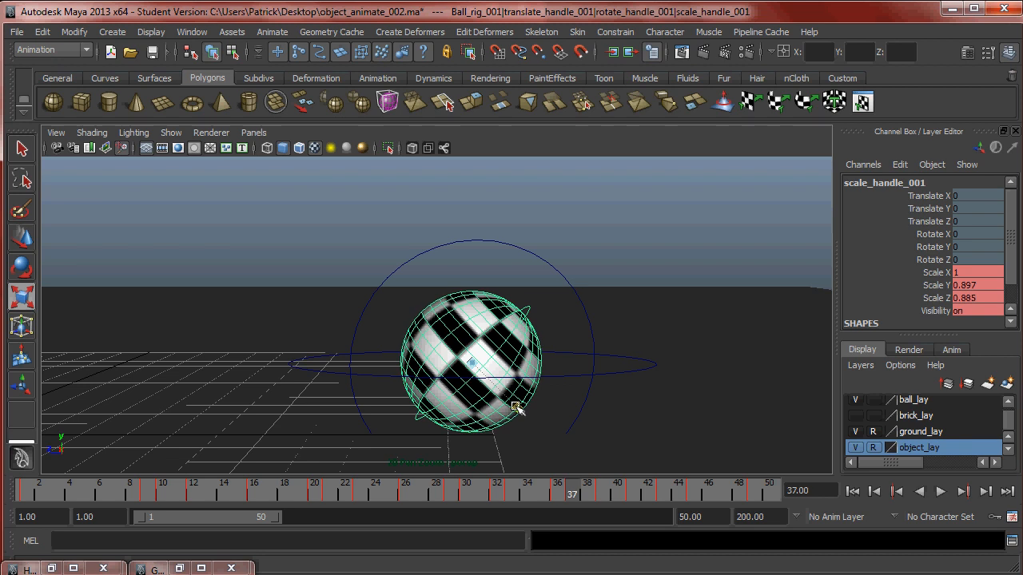
key("alt+v")
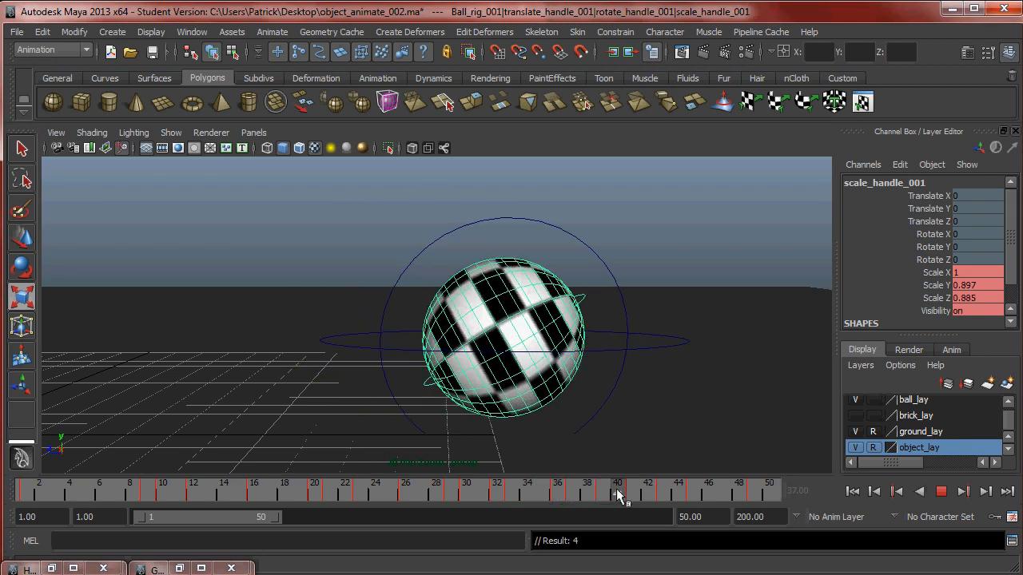
mouse_move(651, 494)
left_mouse_down()
mouse_move(532, 496)
mouse_move(560, 496)
left_mouse_up()
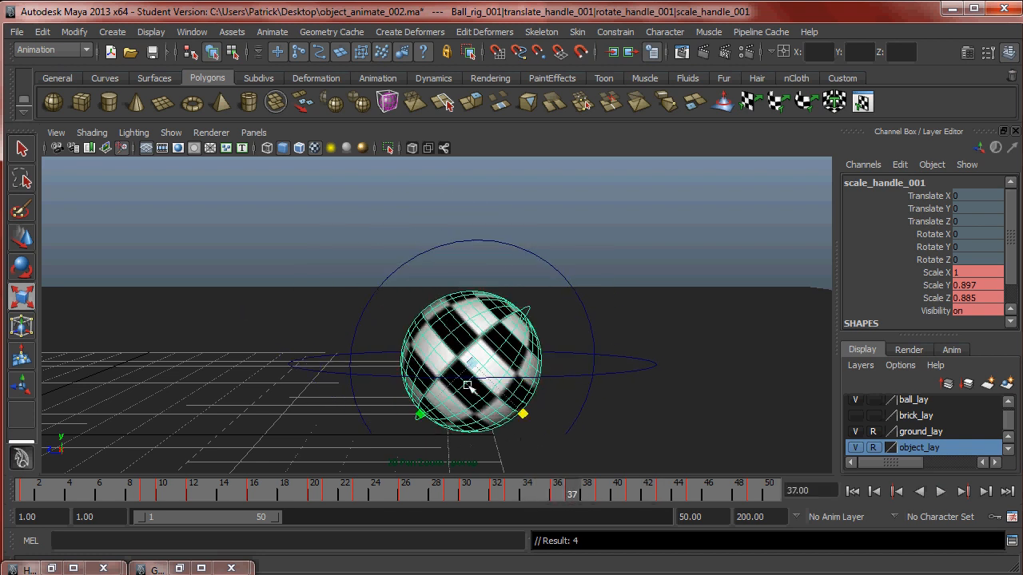
Go to the ground contact at frame 43 and squash the ball to about 0.96 in Scale Z.
key("alt+v")
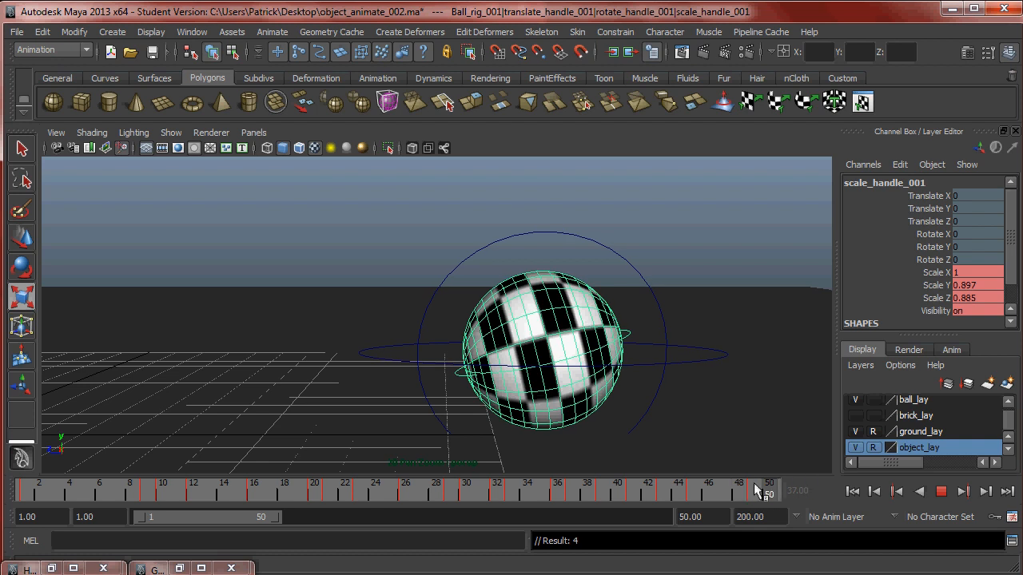
left_click_drag(593, 490, 679, 487)
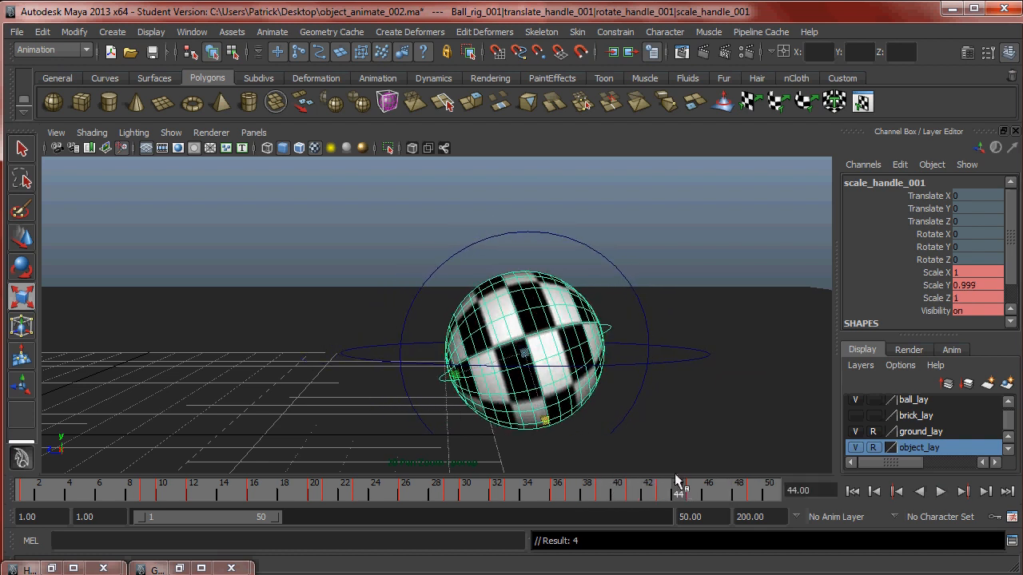
key("alt+v")
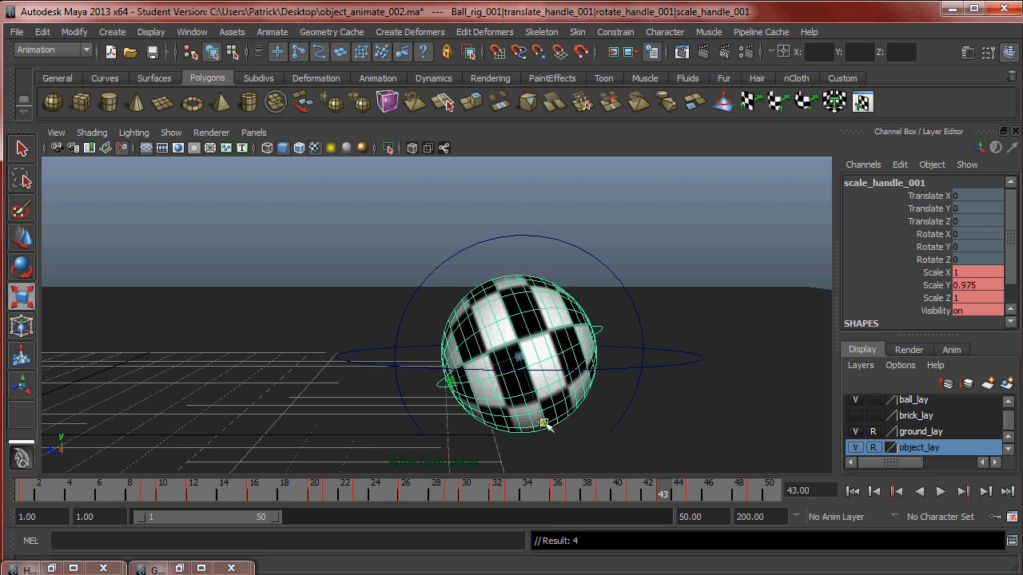
left_click_drag(544, 421, 543, 419)
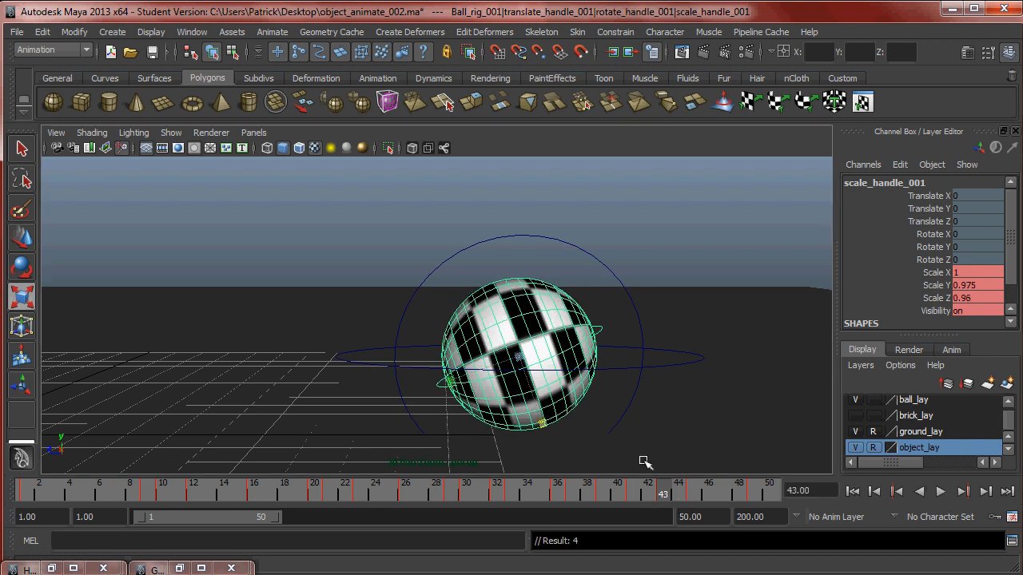
key("alt+v")
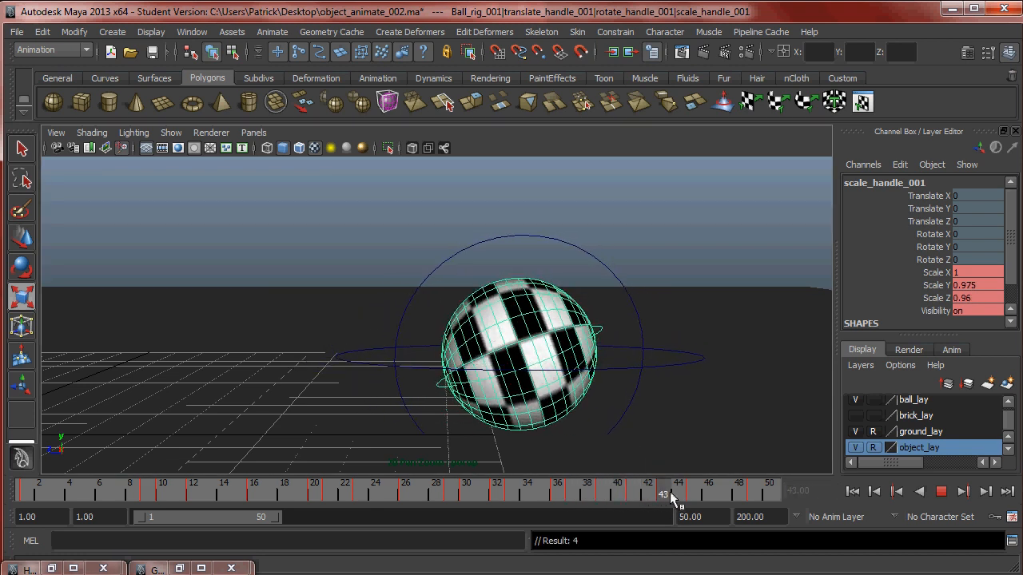
Scrub from the early bounces to frame 50 with the full path in view to examine the squash.
mouse_move(729, 491)
left_mouse_down()
mouse_move(802, 490)
mouse_move(309, 508)
mouse_move(254, 496)
left_mouse_up()
right_click_drag(302, 297, 196, 321, "alt")
middle_click_drag(196, 321, 379, 301, "alt")
right_click_drag(379, 301, 462, 309, "alt")
middle_click_drag(461, 308, 429, 385, "alt")
mouse_move(257, 496)
left_mouse_down()
mouse_move(12, 490)
mouse_move(168, 485)
mouse_move(260, 466)
mouse_move(587, 478)
mouse_move(769, 457)
left_mouse_up()
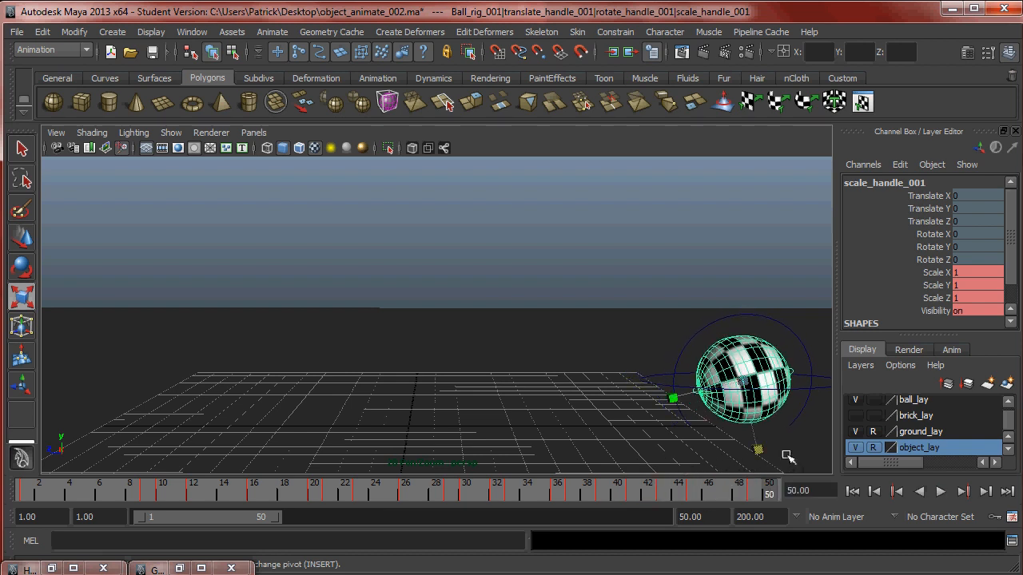
Deselect the scale handle and play the animation from frame 1 in the perspective view to examine the bounces and spin.
right_click_drag(676, 326, 583, 293, "alt")
left_click_drag(582, 292, 671, 319, "alt")
left_click(674, 265)
left_click_drag(489, 492, 2, 516)
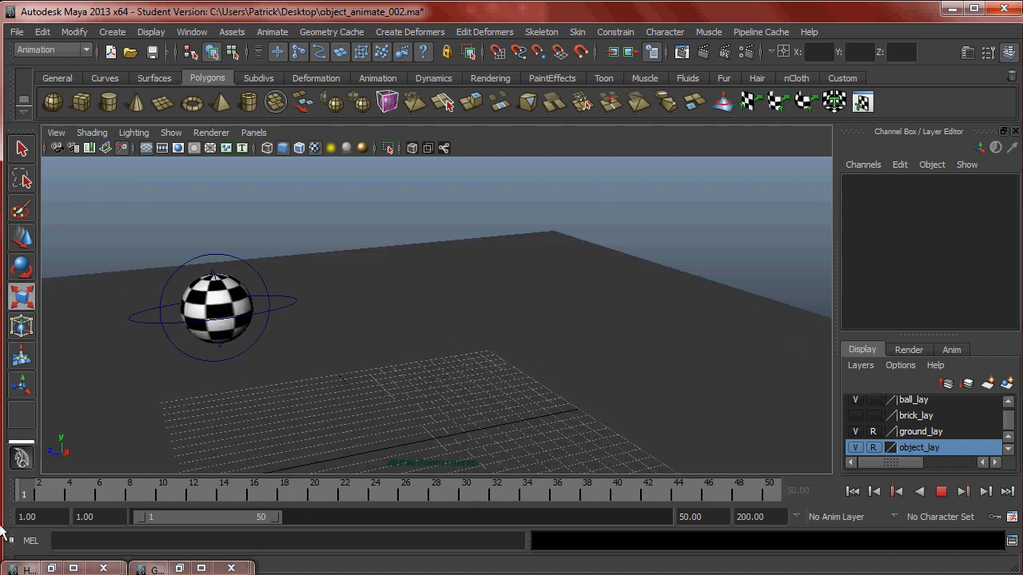
left_click(940, 492)
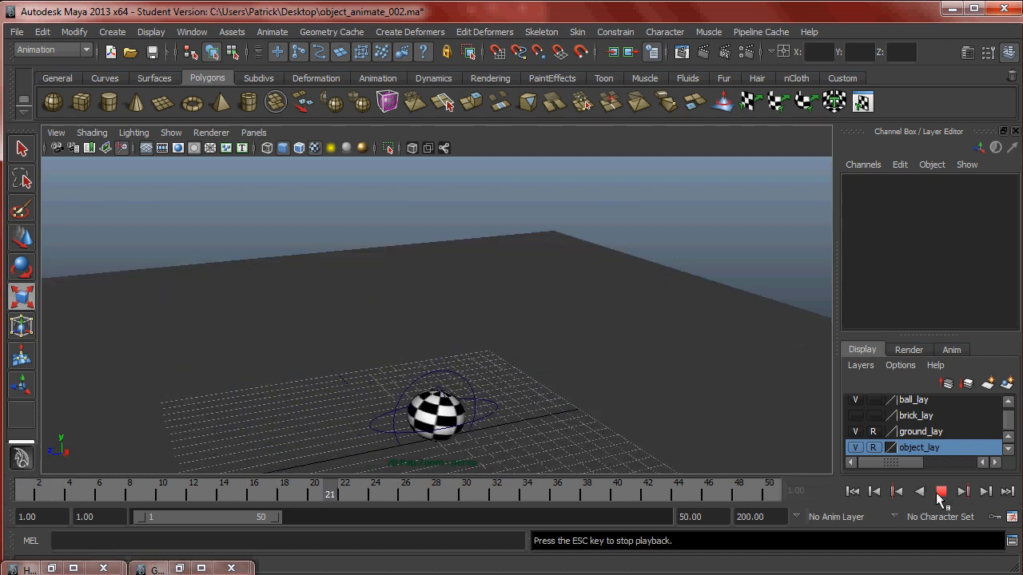
middle_click_drag(651, 406, 630, 347, "alt")
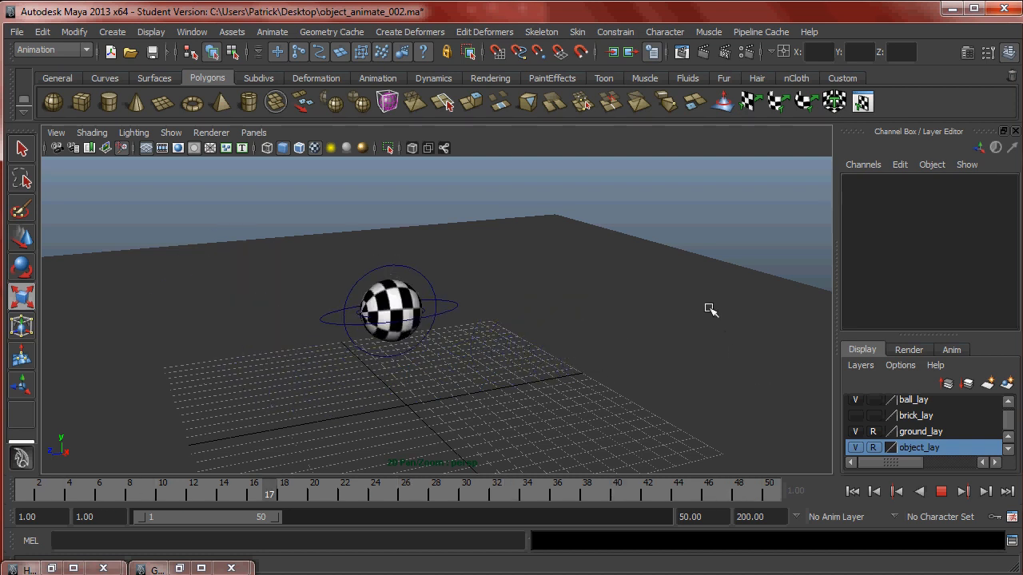
left_click_drag(707, 310, 658, 279, "alt")
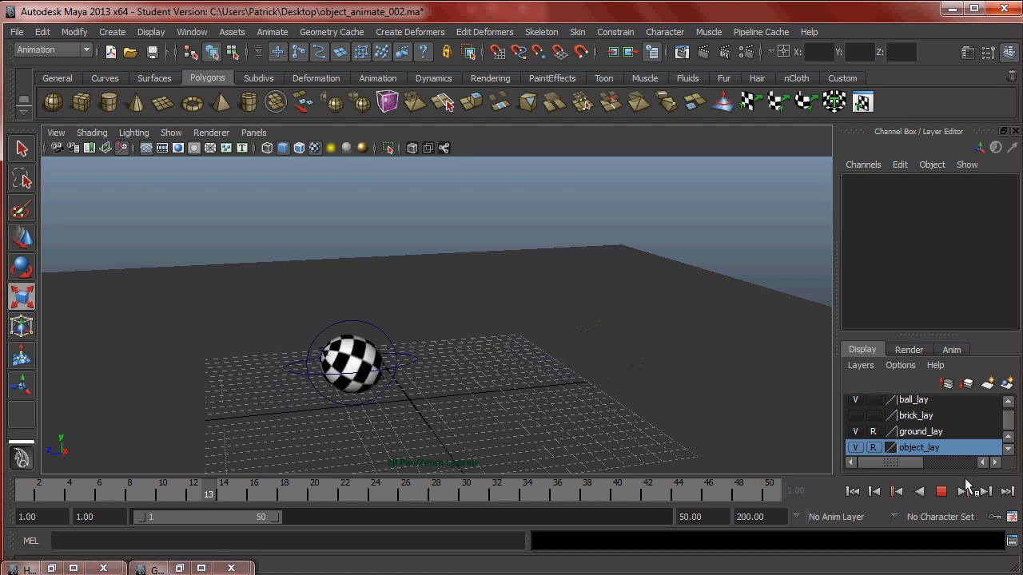
left_click(941, 491)
Select the ball's scale handle and adjust its scale at frame 43 to about 1.014 in X, 0.989 in Y and 0.973 in Z.
left_click(468, 344)
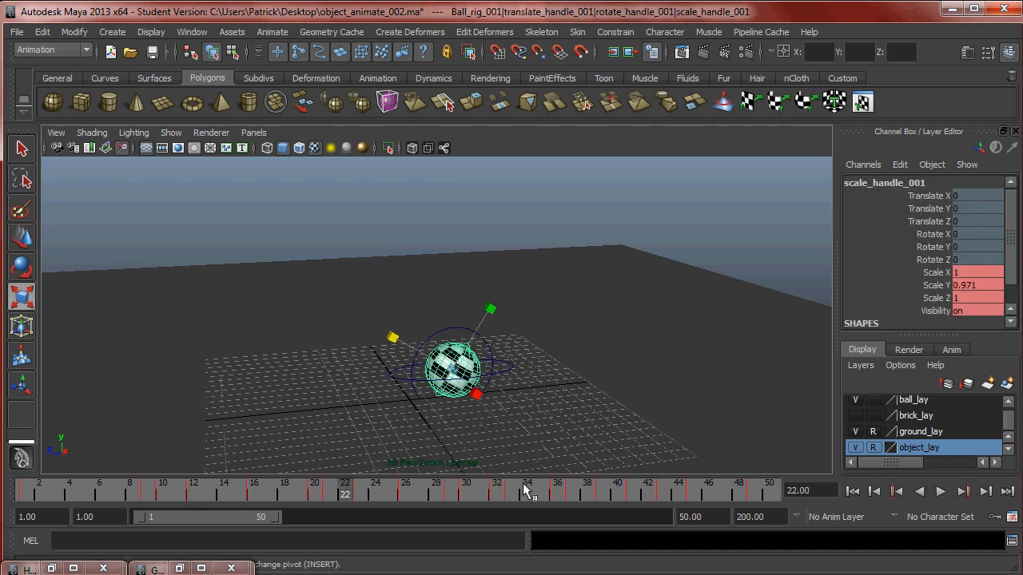
key("alt+v")
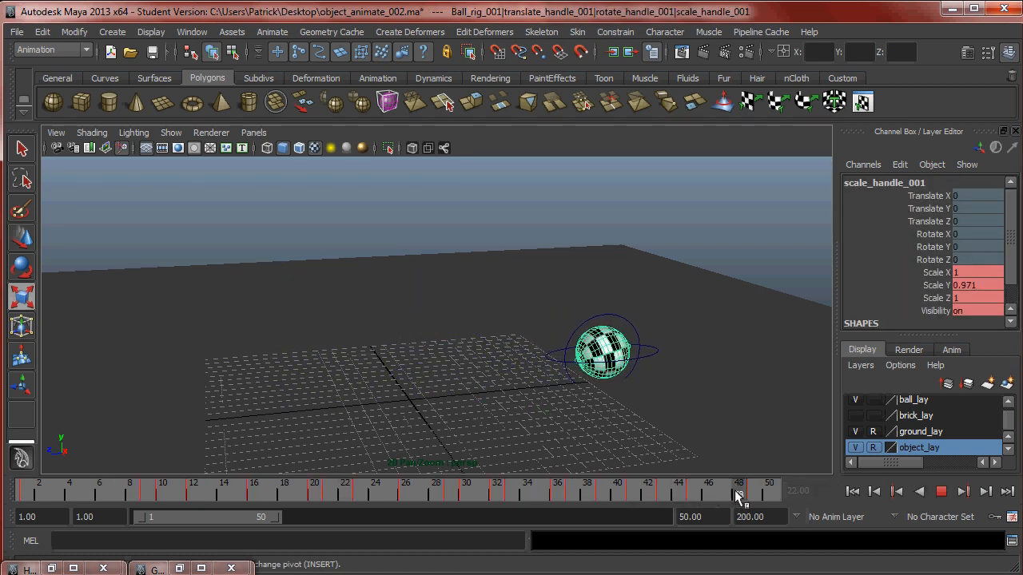
left_click_drag(723, 497, 666, 499)
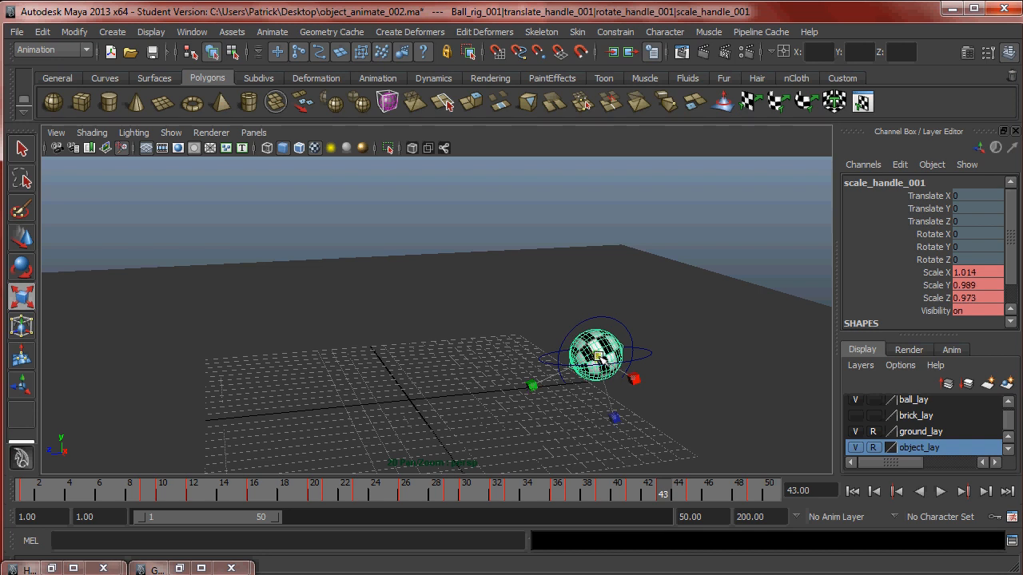
Play back the bounces, soften the squash at frame 37 to about 0.963 in Scale Y and 0.967 in Scale Z, and key it.
key("alt+v")
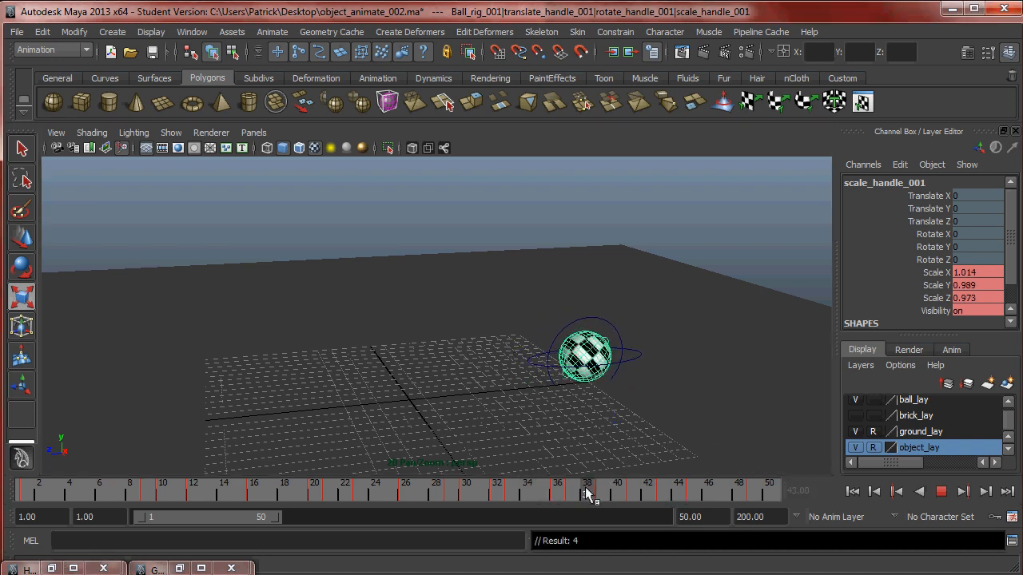
left_click_drag(534, 415, 534, 417)
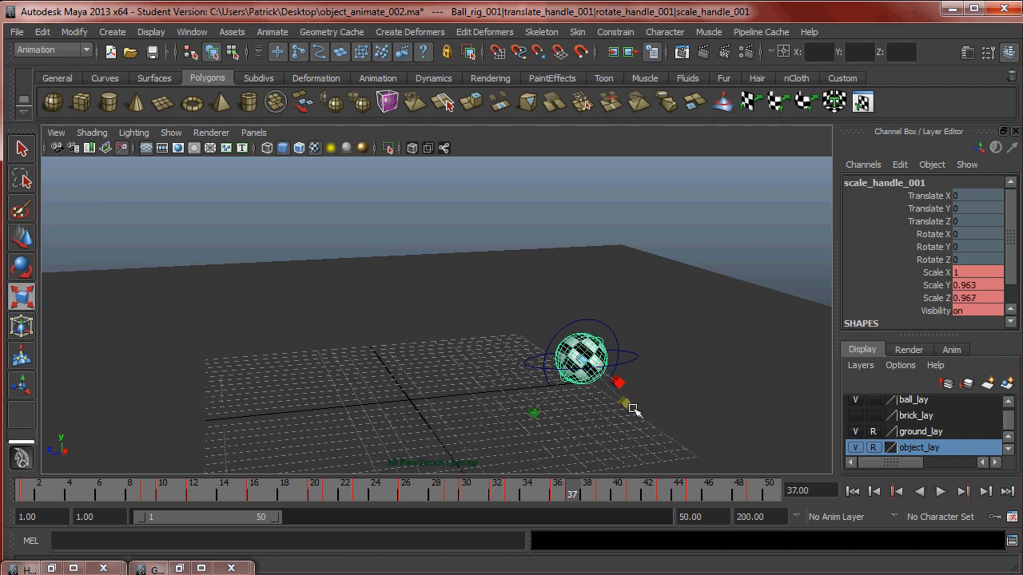
left_click_drag(574, 491, 481, 492)
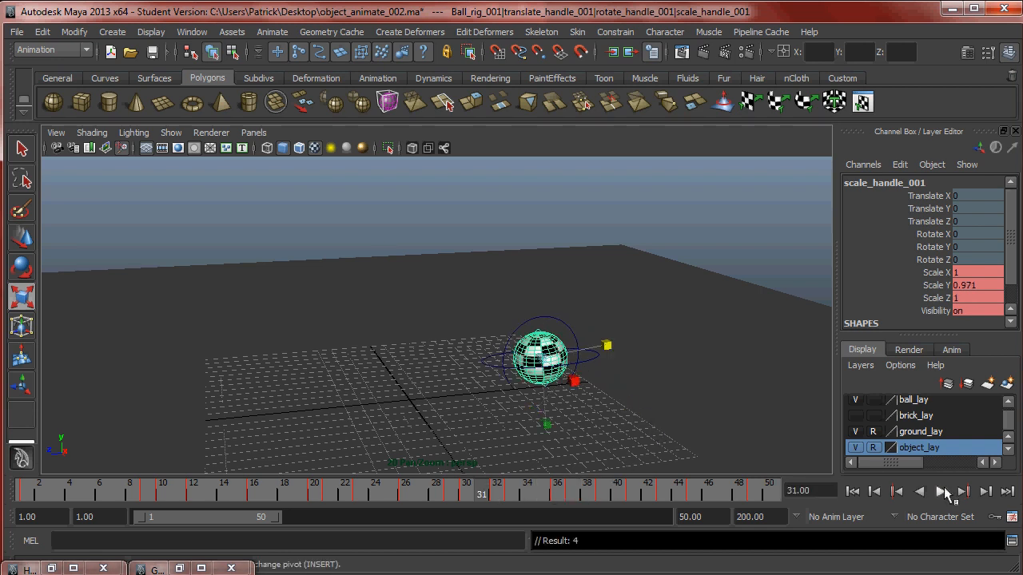
Play the full animation with the scale handle deselected to examine the softened squash, and stop playback.
left_click(943, 491)
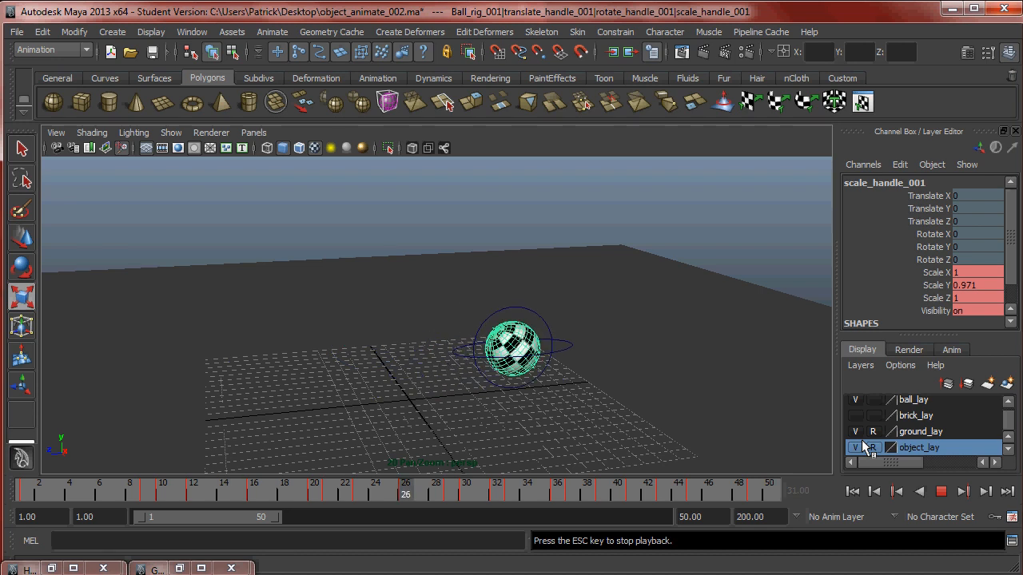
left_click_drag(731, 354, 692, 306, "alt")
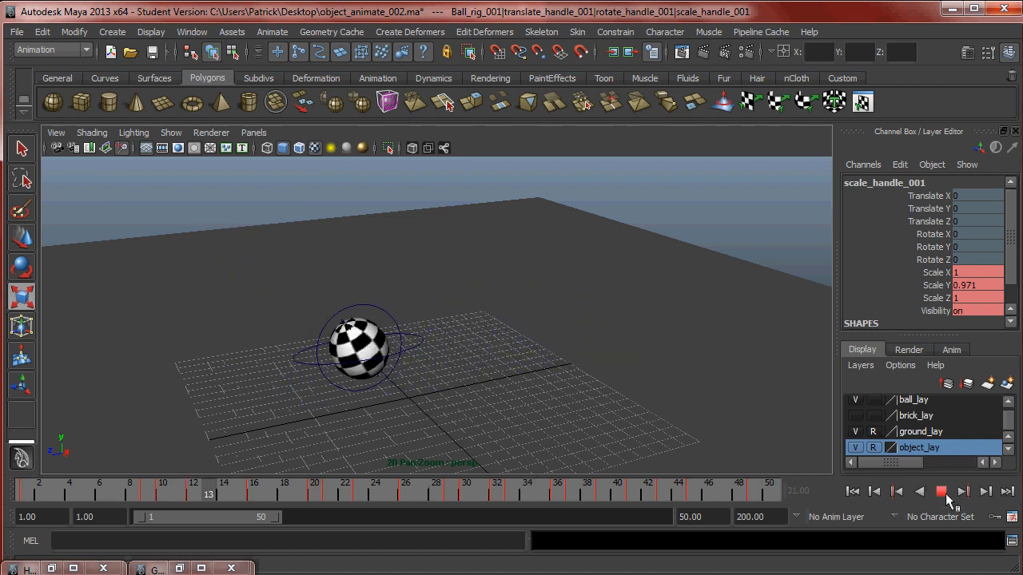
left_click(943, 493)
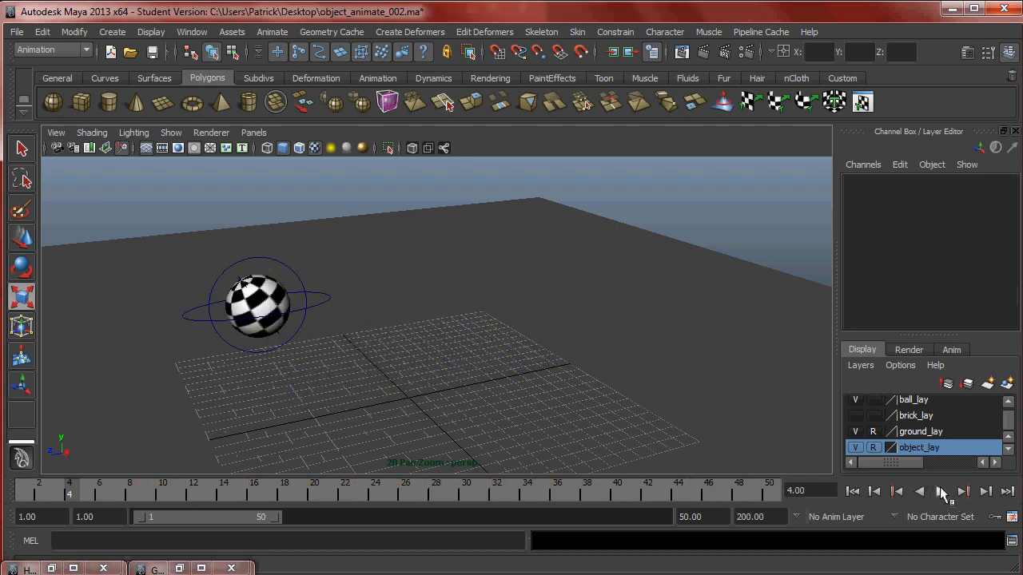